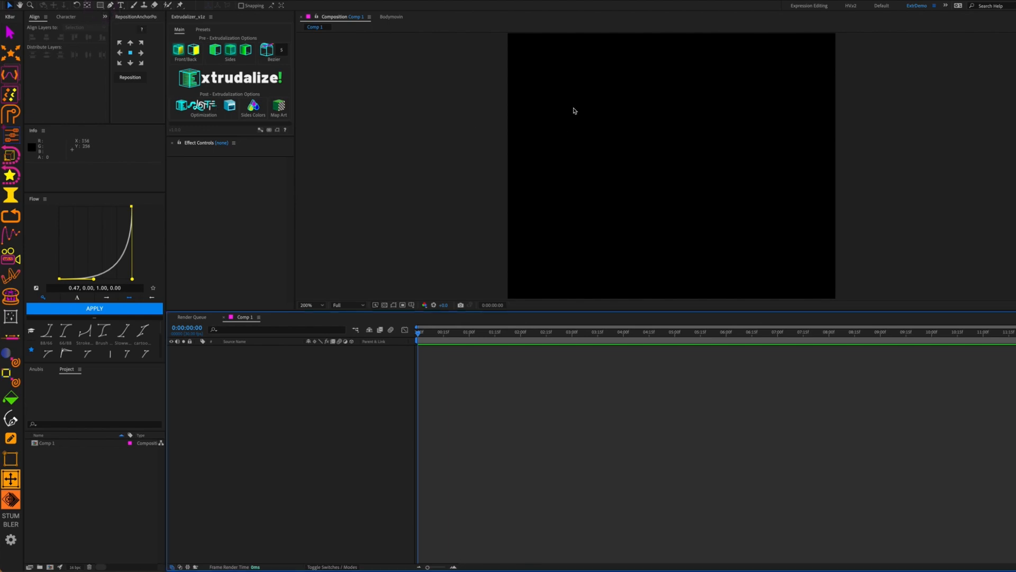
Draw a red rectangle shape layer and expand Rectangle Path 1 to show Size, Position and Roundness
key(q)
drag(569, 102, 674, 214)
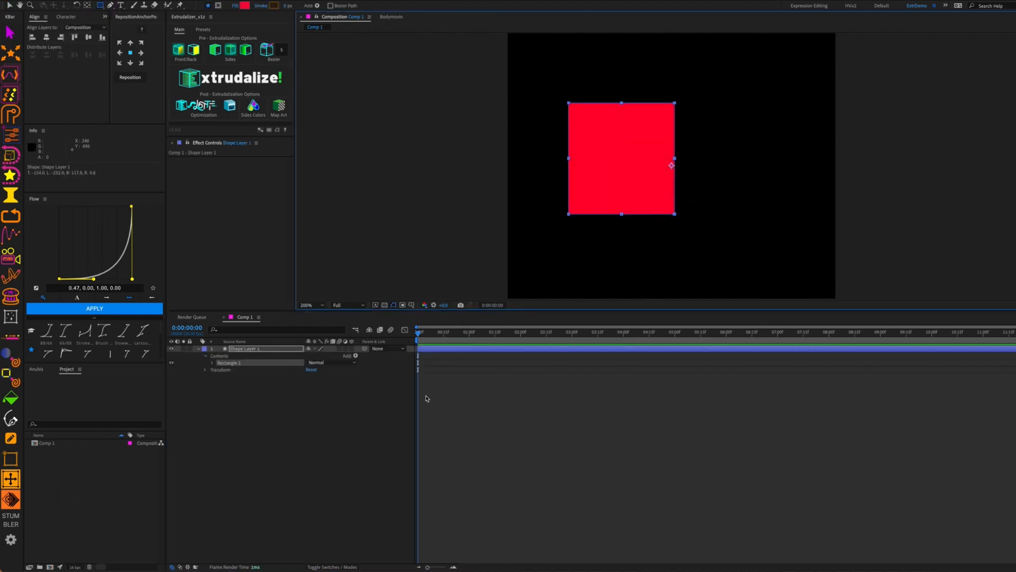
click(212, 363)
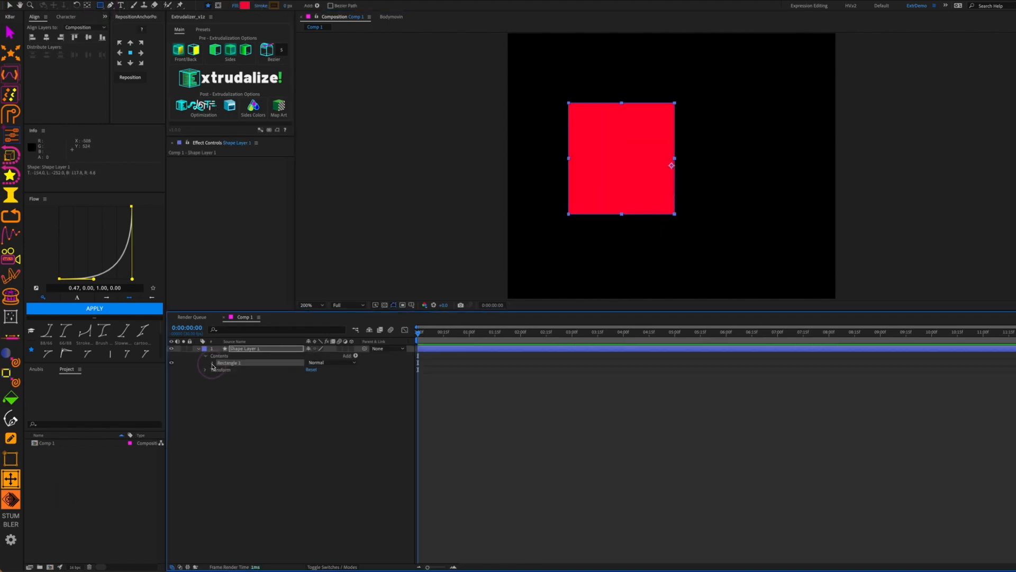
click(220, 370)
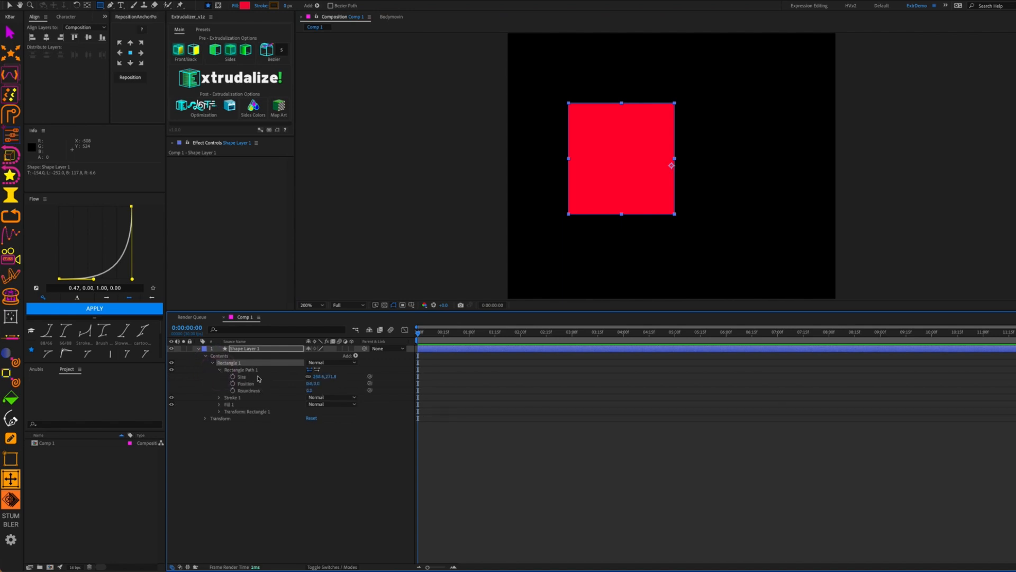
click(250, 368)
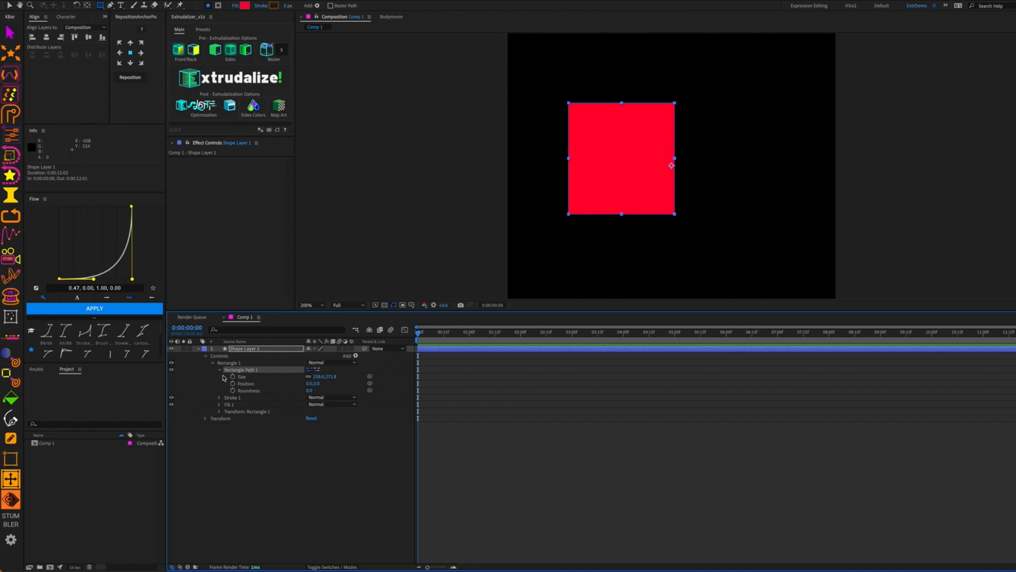
Convert Rectangle Path 1 to a Bezier path and centre it on the layer origin with Extrudalizer
right_click(243, 375)
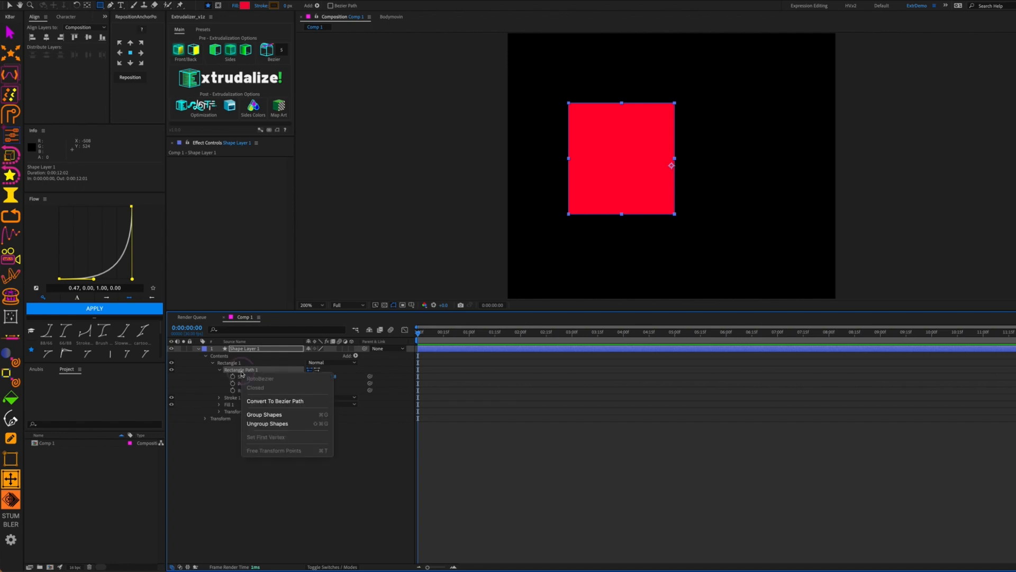
click(297, 401)
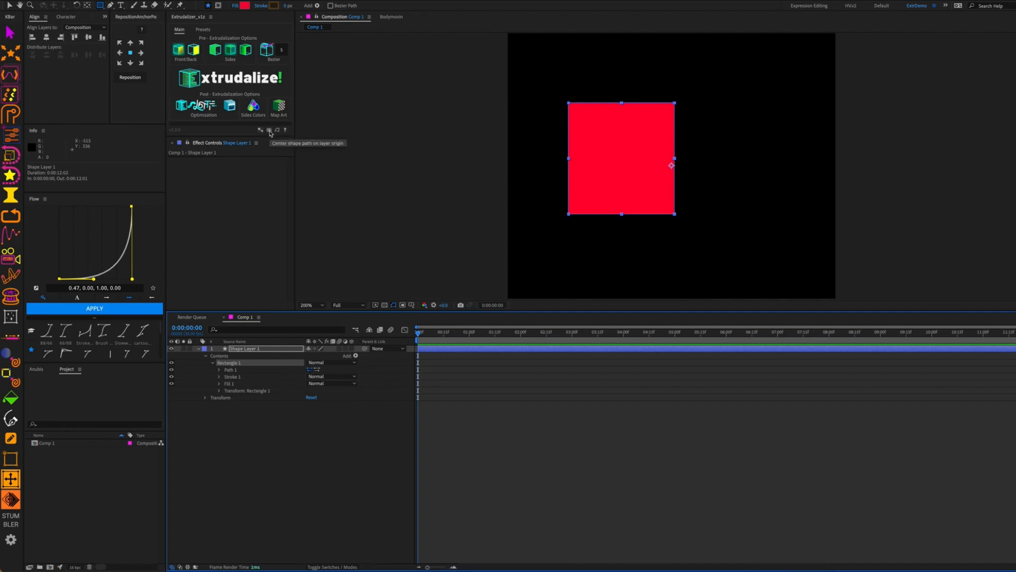
click(269, 130)
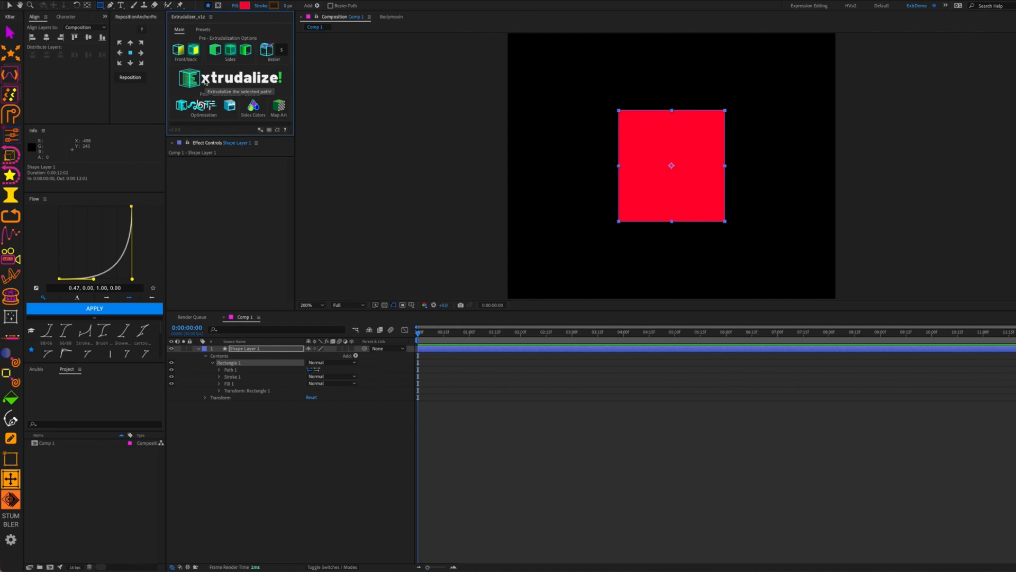
Extrudalize the square into a yellow extruded shape, dismiss the Done alert, and collapse Shape Layer 1
click(206, 80)
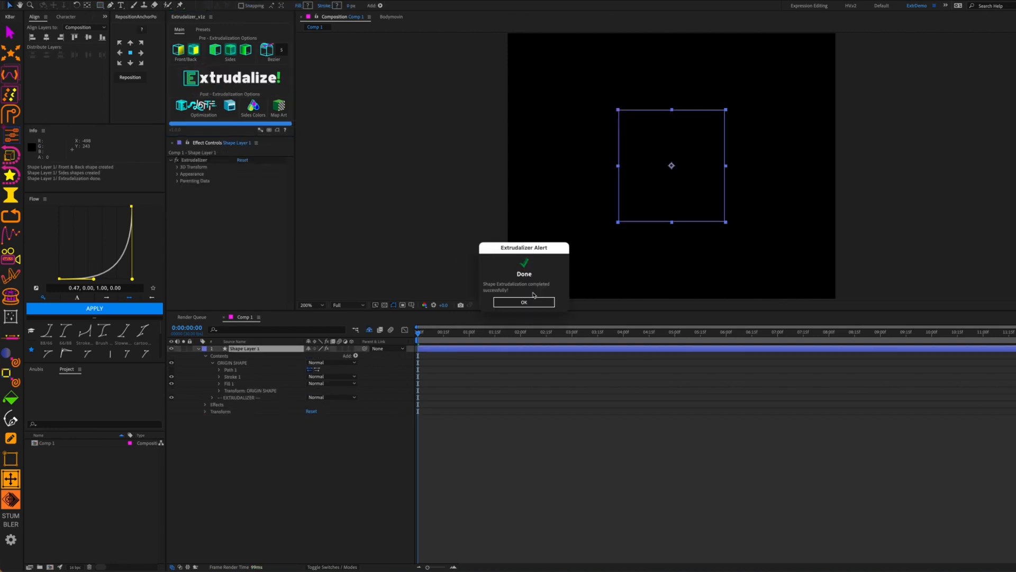
click(533, 300)
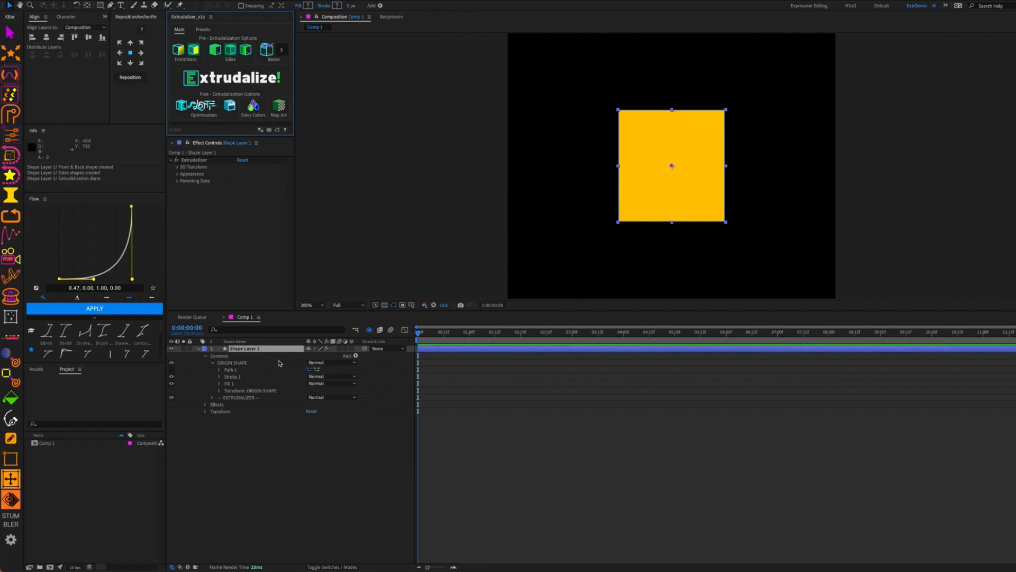
click(213, 363)
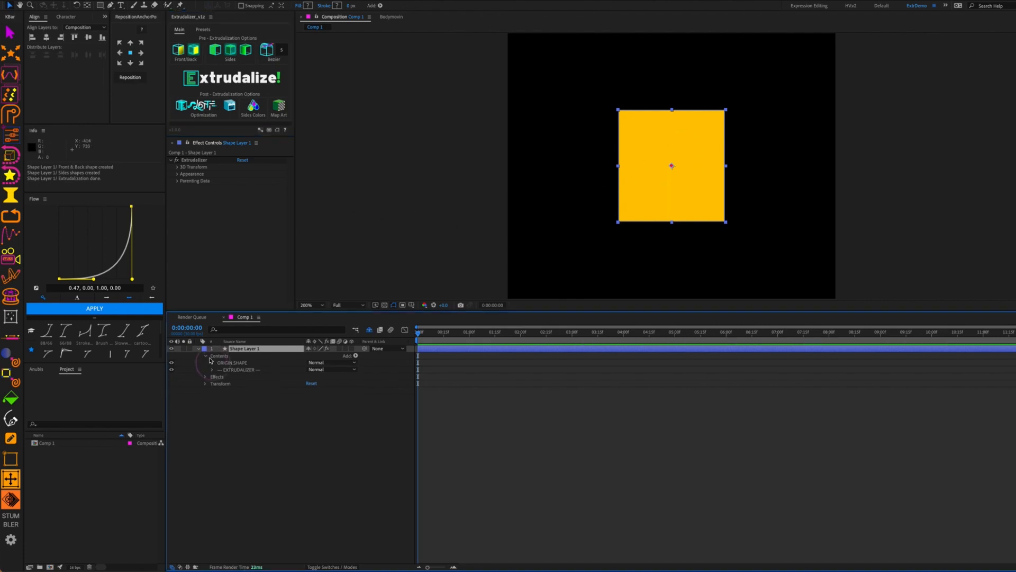
click(199, 349)
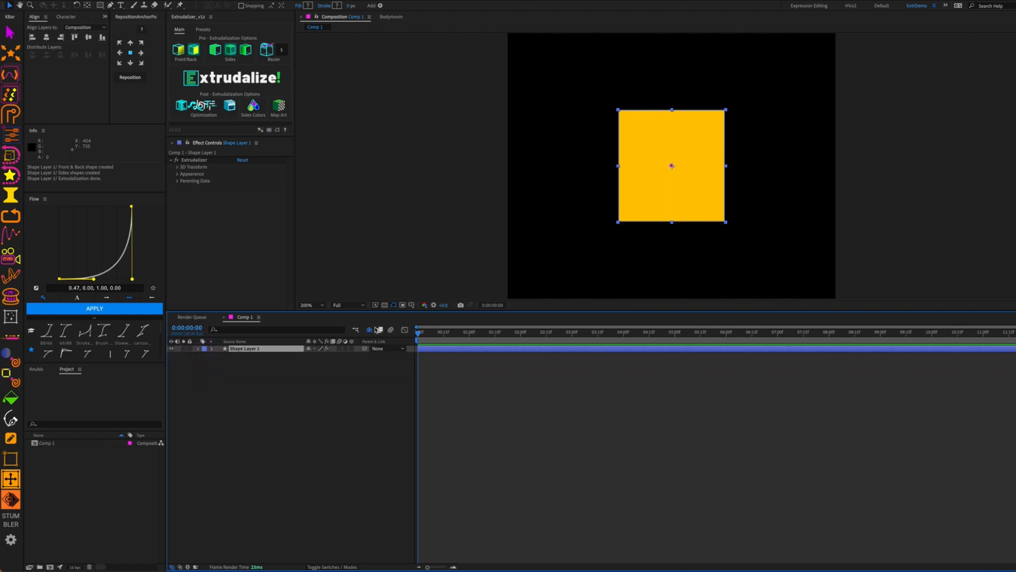
Reveal shy layers, widen the Source Name column, and lock the EXTRUDALIZER DATA layer
click(369, 329)
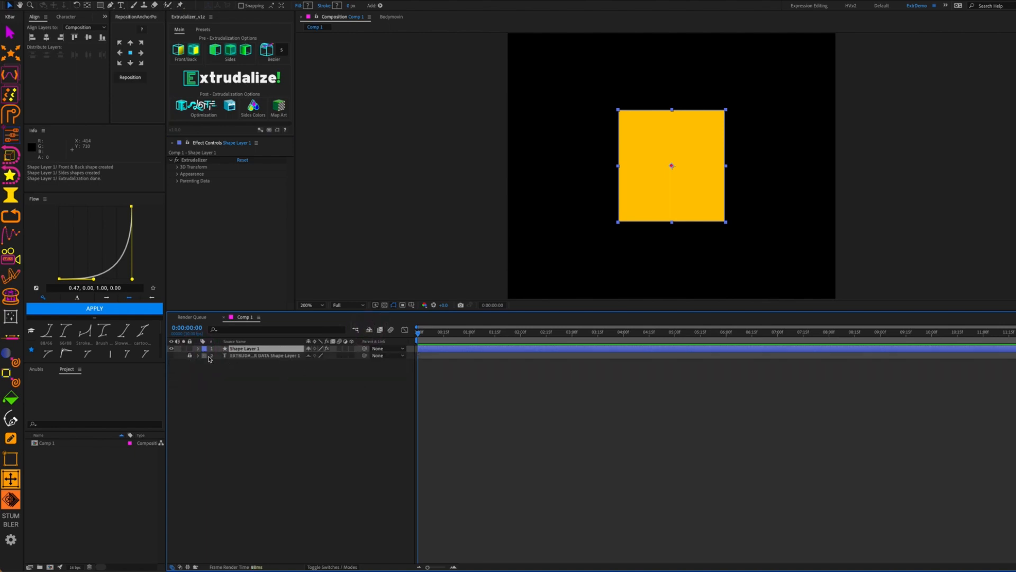
click(240, 357)
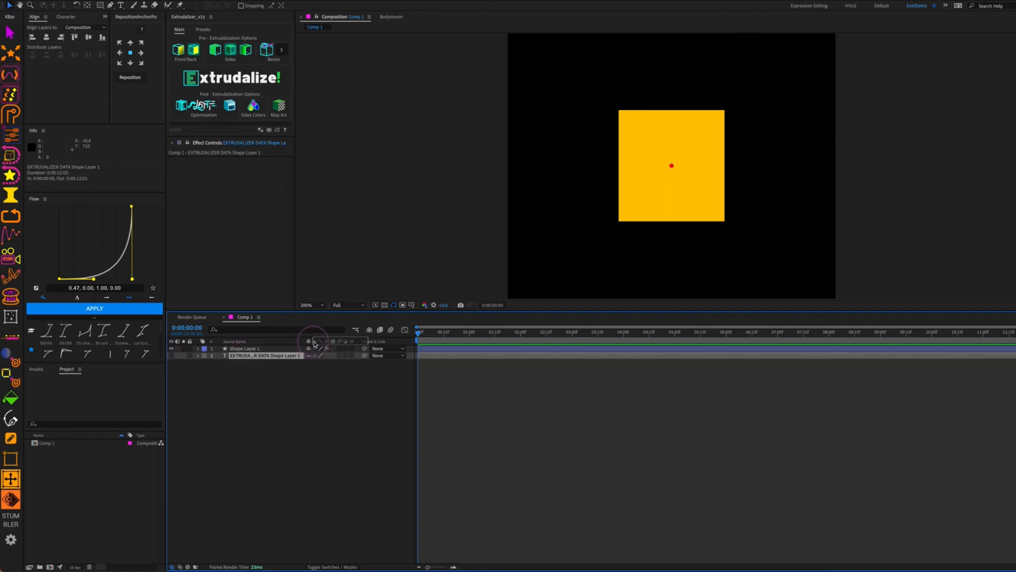
drag(304, 342, 342, 341)
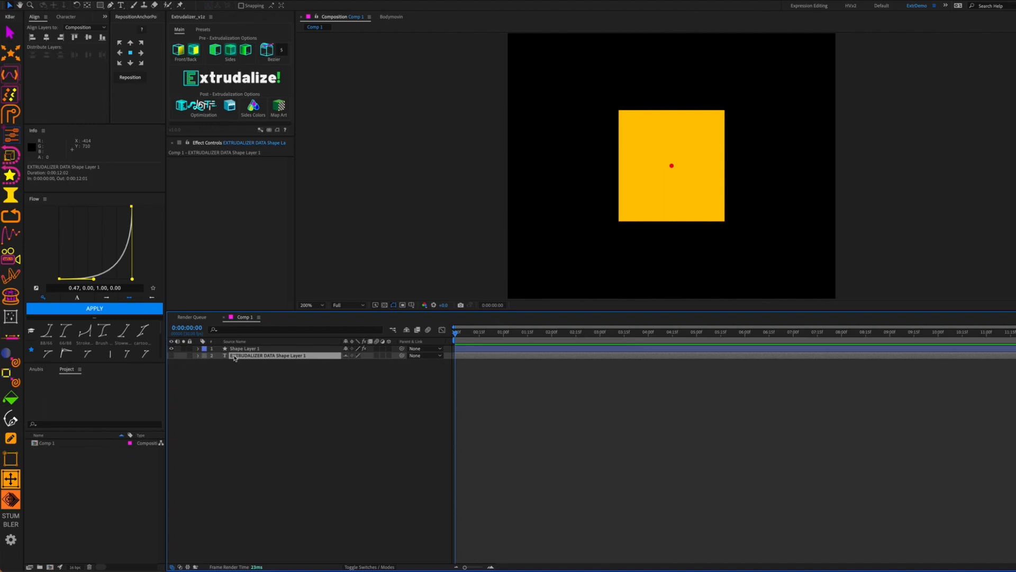
click(190, 357)
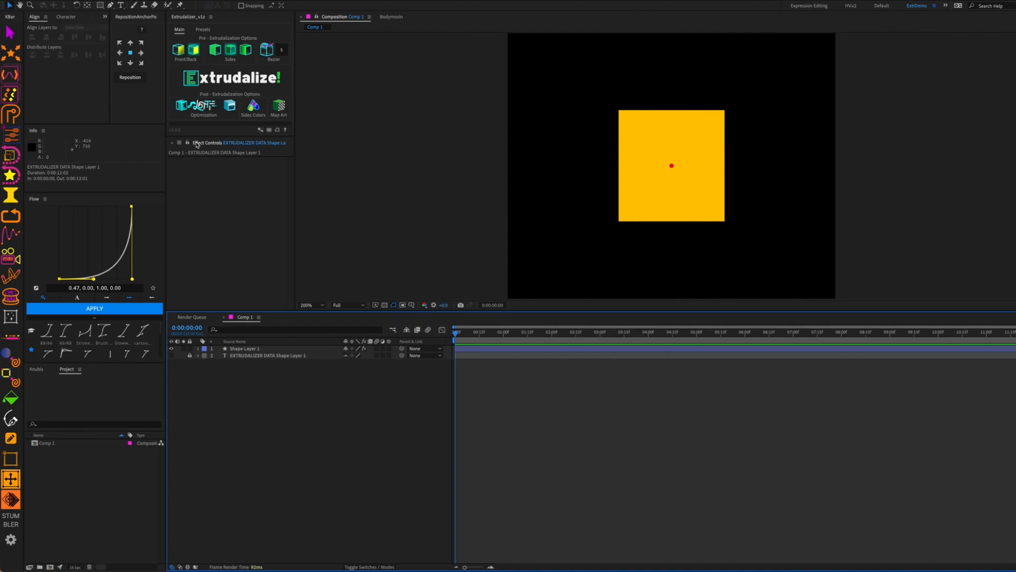
Select Shape Layer 1, hide shy layers again, and expand the 3D Transform settings
click(245, 349)
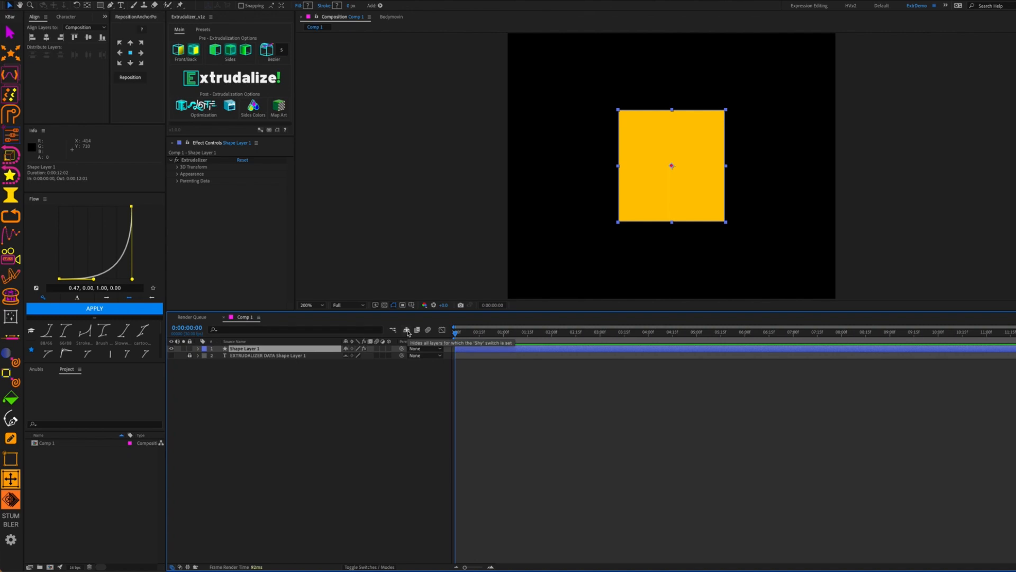
click(406, 330)
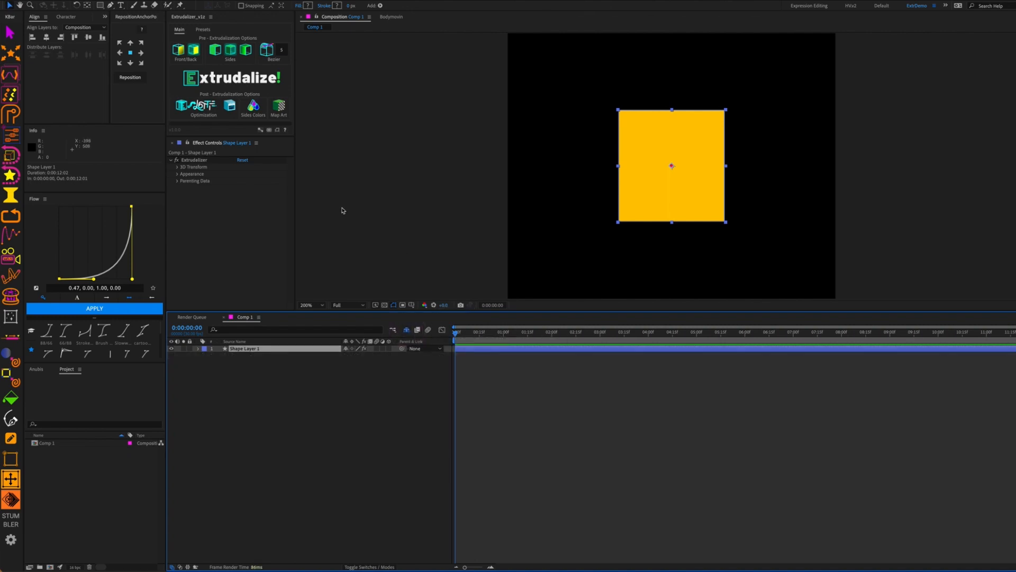
click(177, 167)
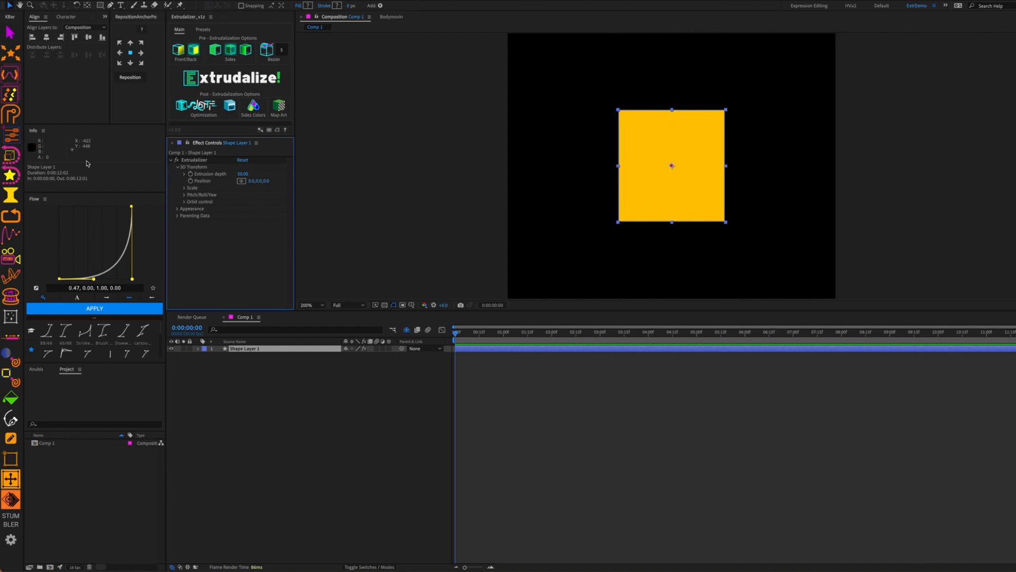
Orbit the square about 36° on X and 39° on Y, hide path outlines, and deepen the extrusion
click(185, 202)
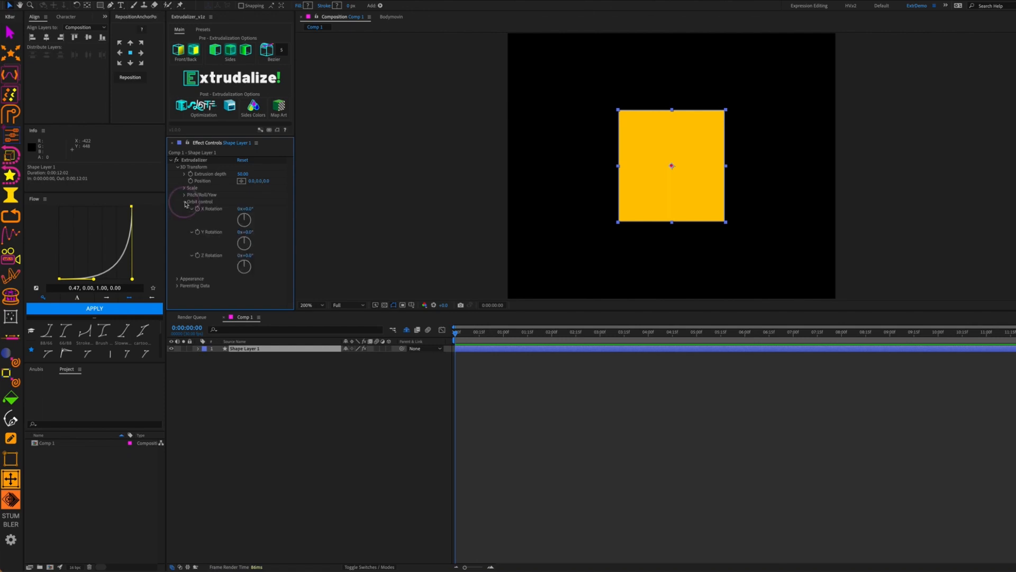
click(191, 209)
click(192, 215)
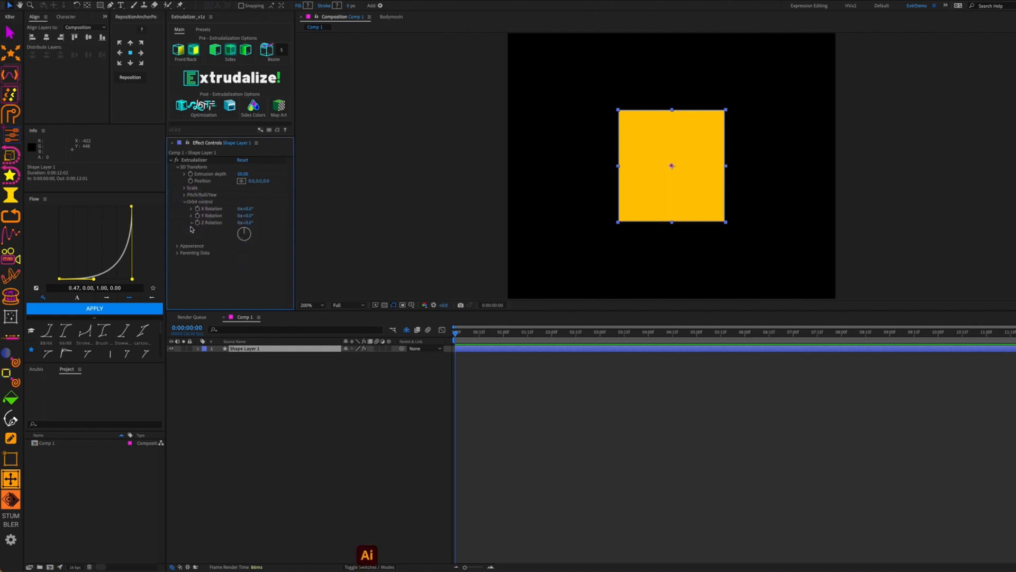
click(191, 223)
mouse_move(252, 215)
mouse_down()
mouse_move(272, 217)
mouse_move(253, 208)
mouse_up()
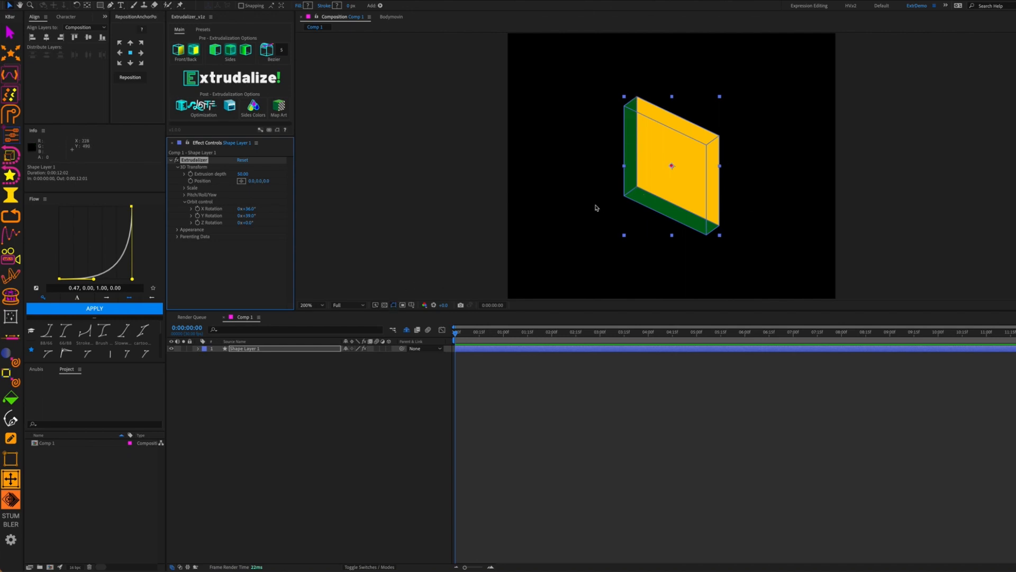
click(402, 306)
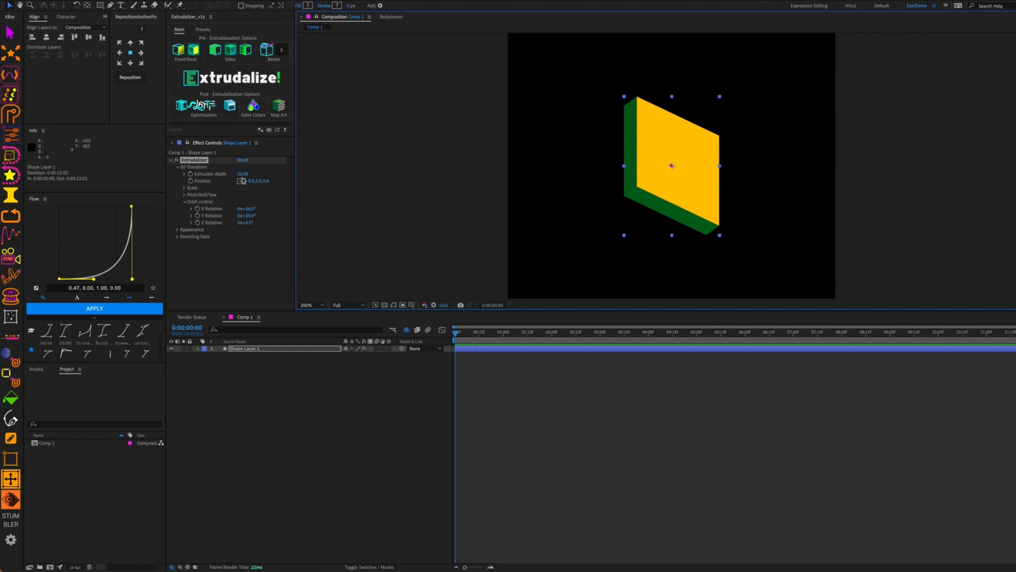
drag(242, 174, 296, 201)
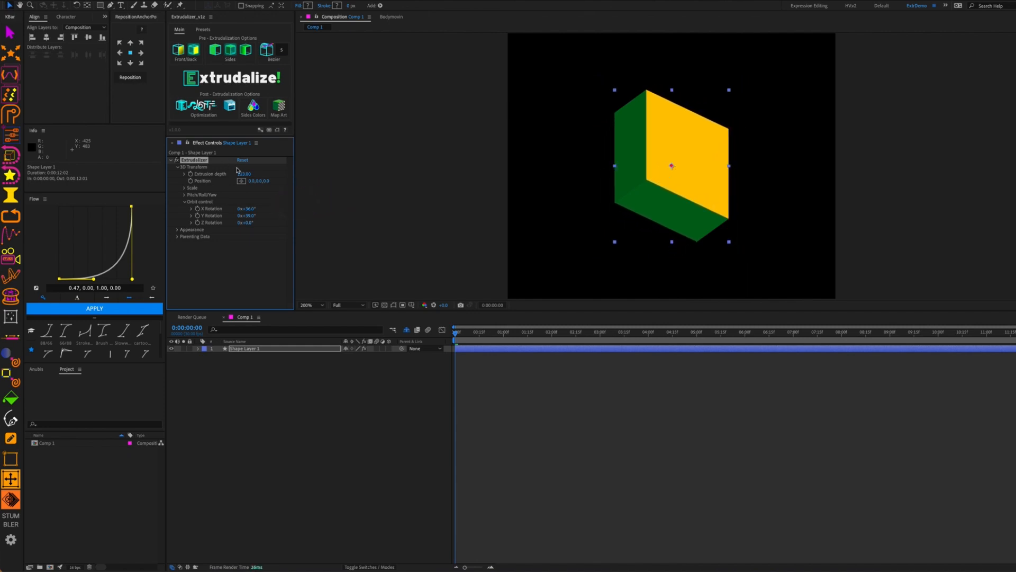
Set the Extrusion depth to 200
click(243, 174)
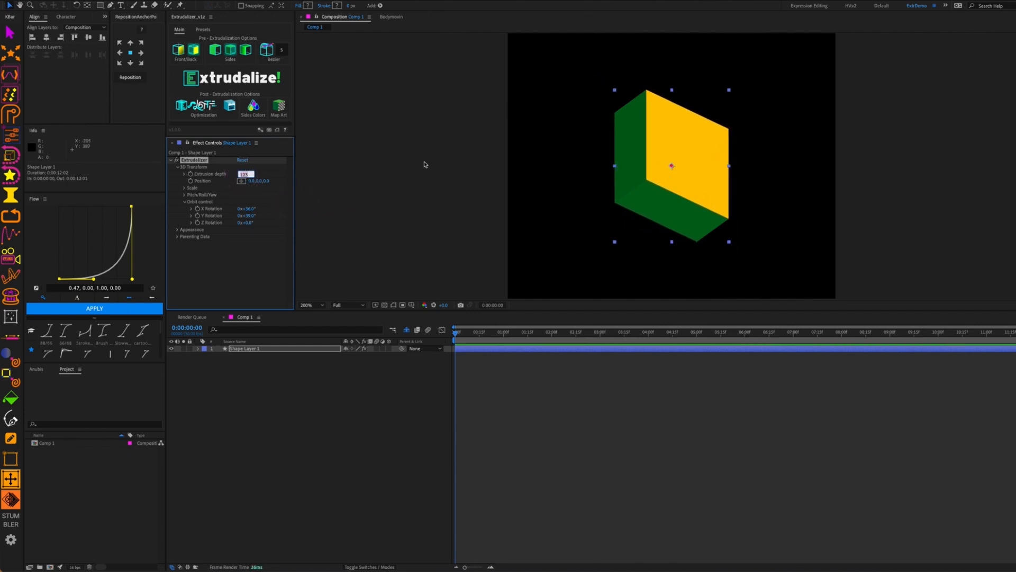
text(200)
key(Return)
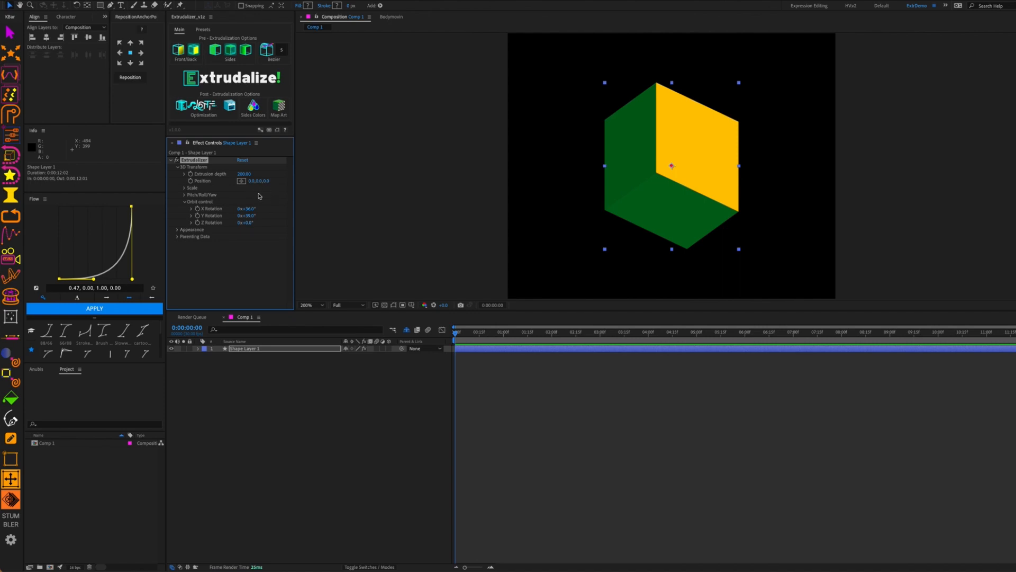
Try moving the box to other positions, then reset its Position to 0, 0, 0
drag(252, 183, 180, 237)
drag(198, 236, 215, 230)
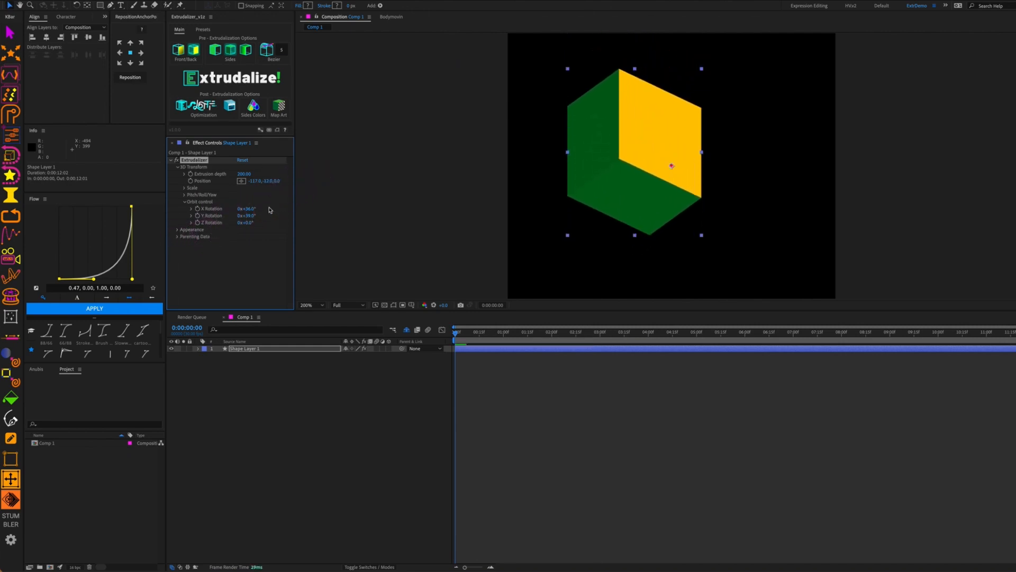
mouse_move(278, 181)
mouse_down()
mouse_move(341, 182)
mouse_move(273, 200)
mouse_up()
click(257, 181)
text(0)
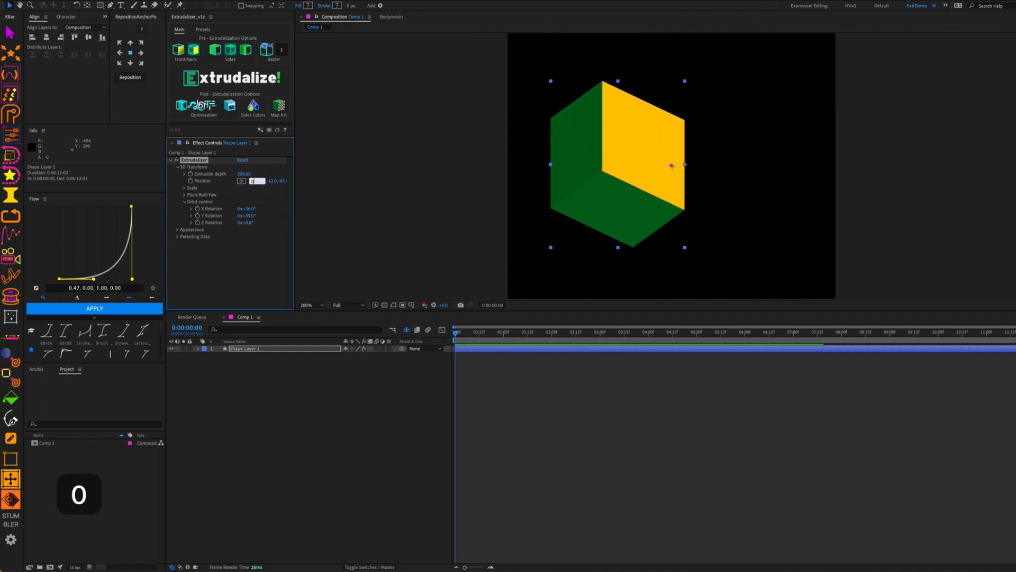
key(Tab)
text(0)
key(Tab)
text(0)
key(Tab)
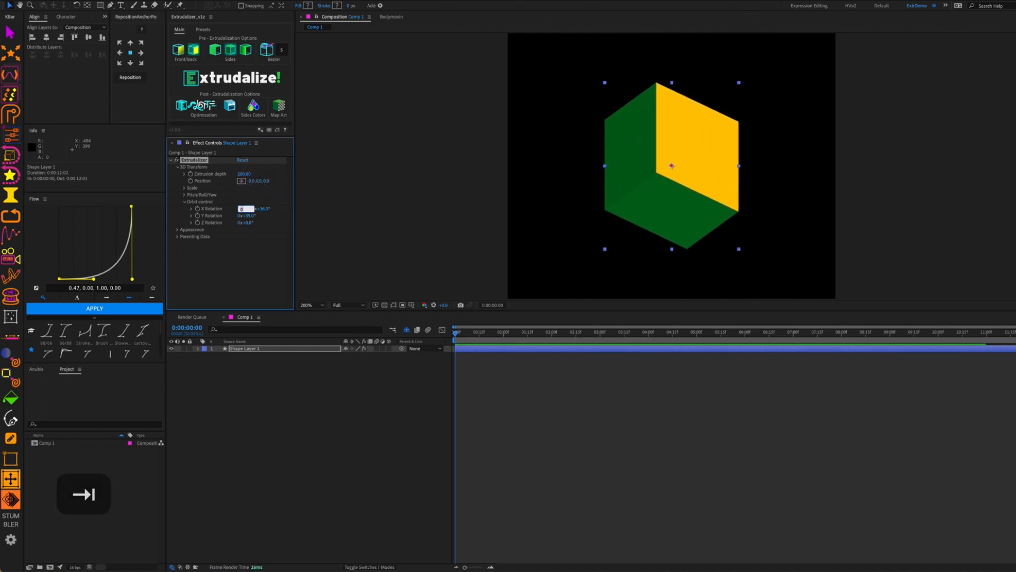
Preview the cube shifted right and orbited to various X and Y rotations
click(219, 203)
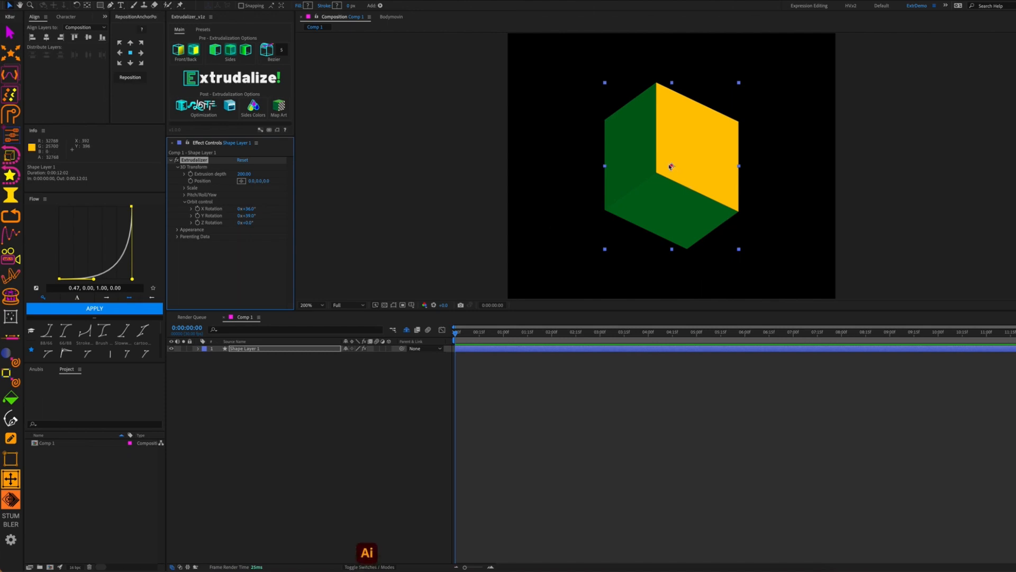
drag(672, 165, 672, 165)
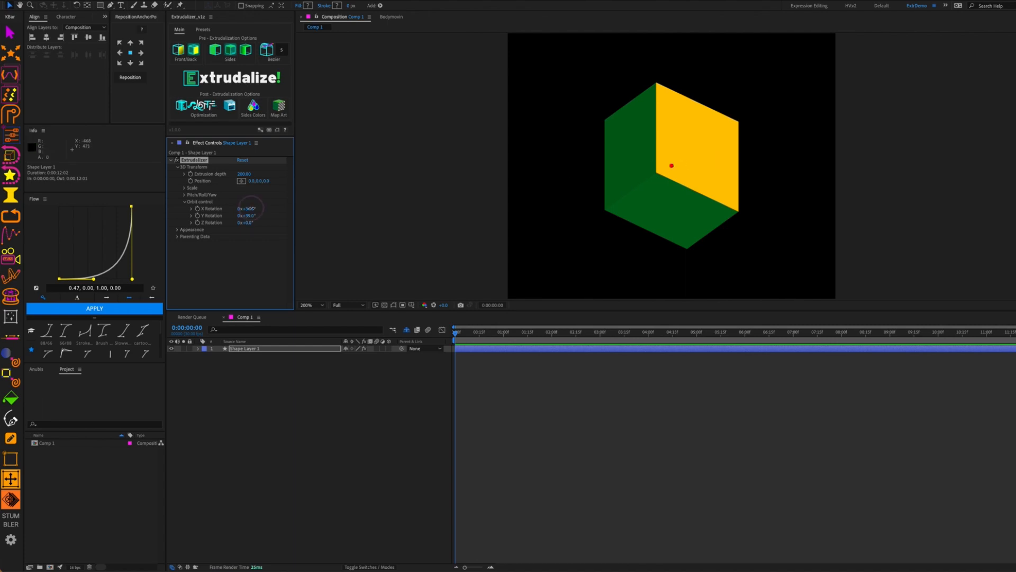
mouse_move(249, 208)
mouse_down()
mouse_move(294, 198)
mouse_move(239, 221)
mouse_move(256, 222)
mouse_up()
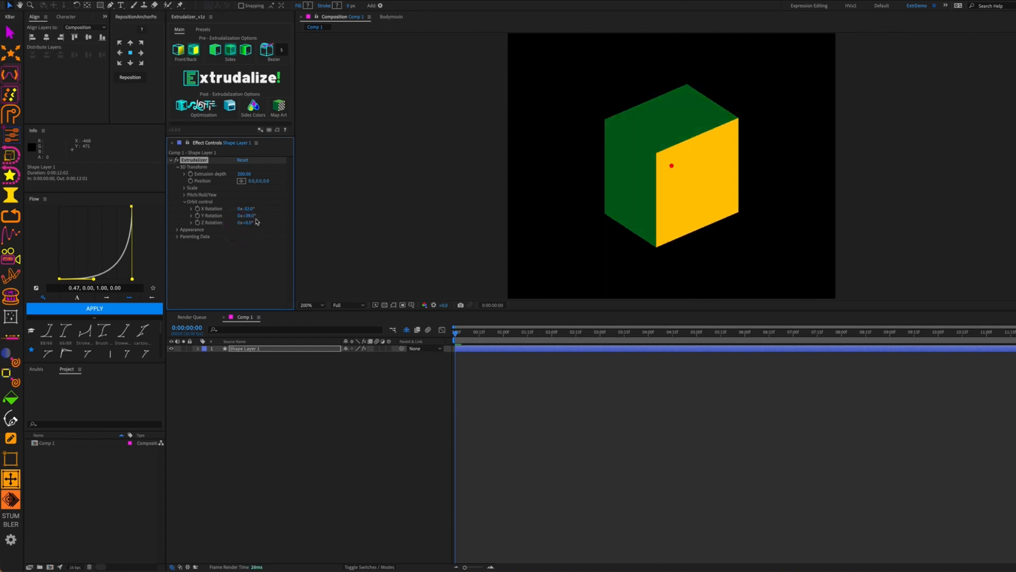
drag(251, 180, 304, 173)
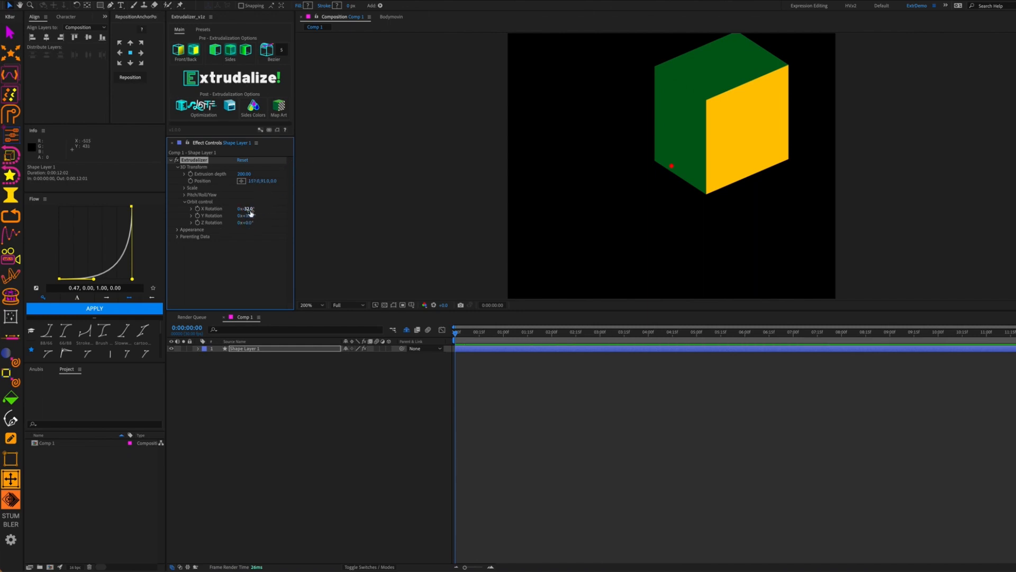
drag(252, 207, 551, 220)
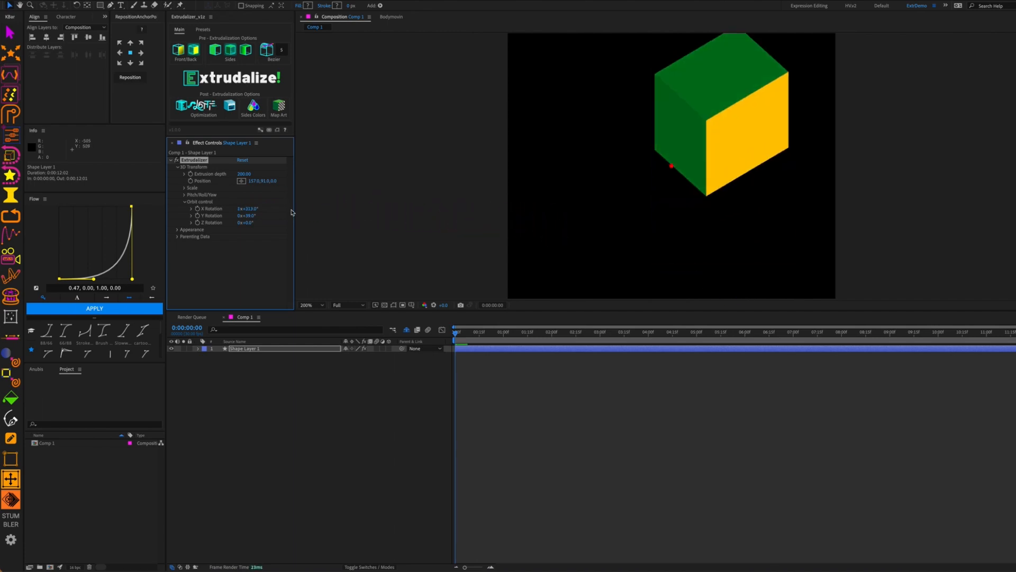
drag(246, 215, 454, 231)
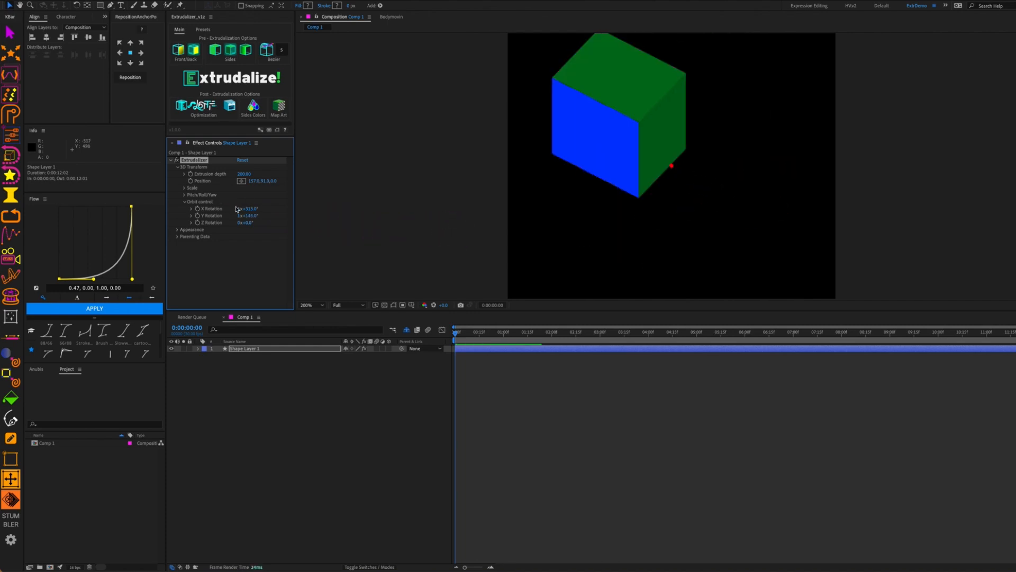
Reset the orbit X, Y and Z rotation values to 0
click(241, 209)
text(0)
key(Tab)
text(0)
key(Tab)
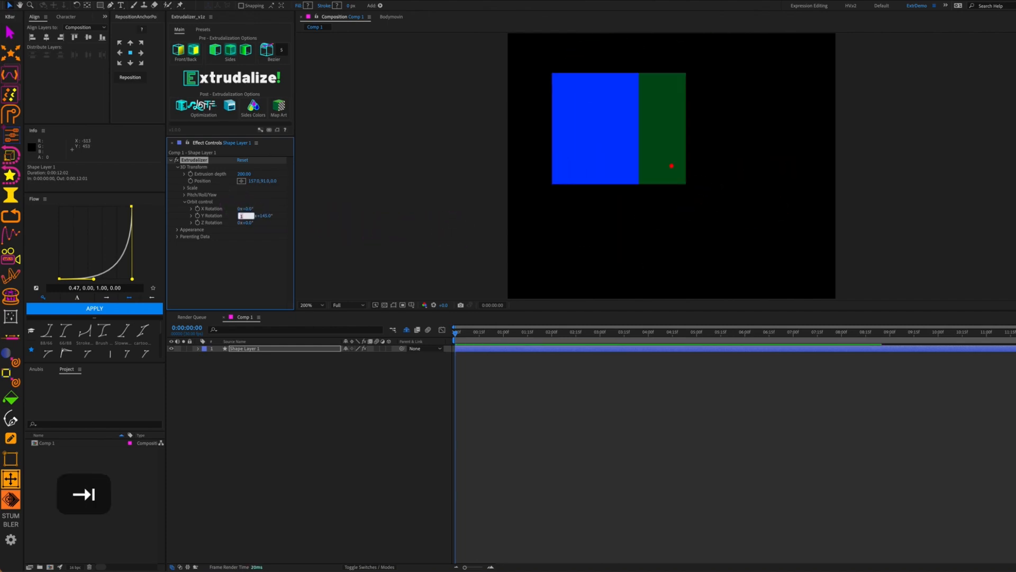
text(0)
key(Tab)
text(0)
key(Tab)
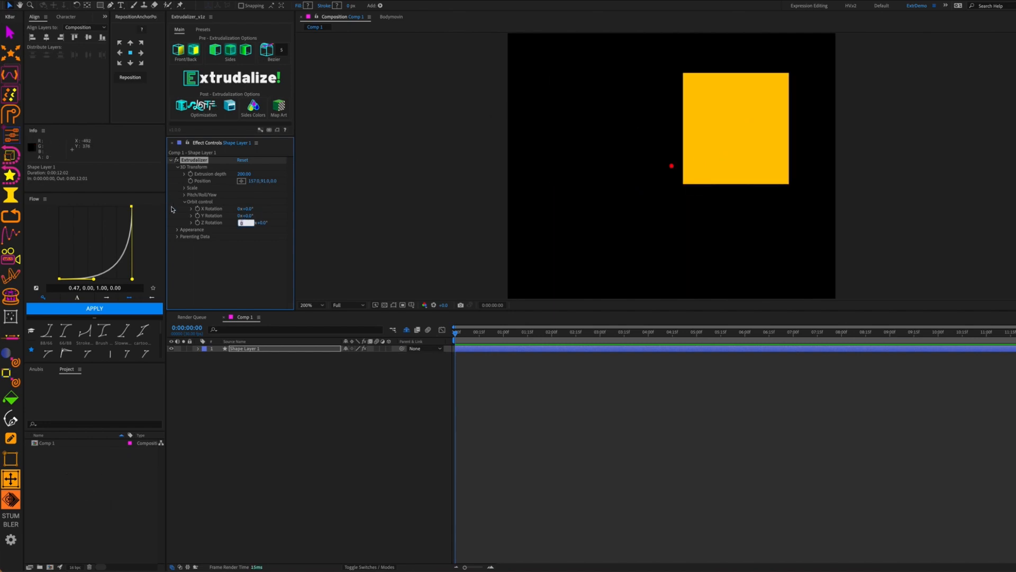
Expand Pitch/Yaw/Roll and test rolling the cube to 112° and pitching it over
click(184, 195)
click(193, 204)
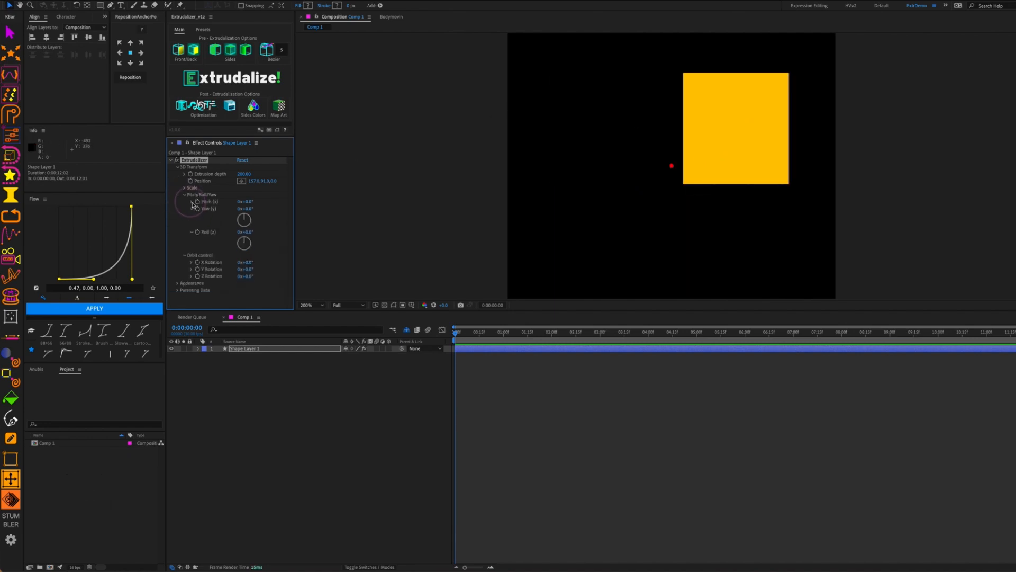
click(192, 209)
click(191, 216)
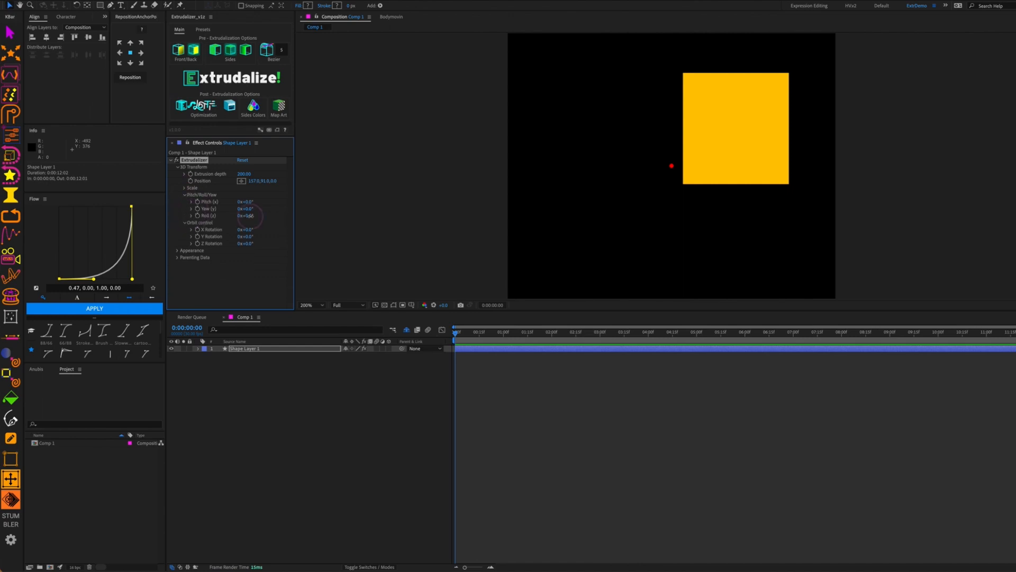
drag(245, 215, 320, 209)
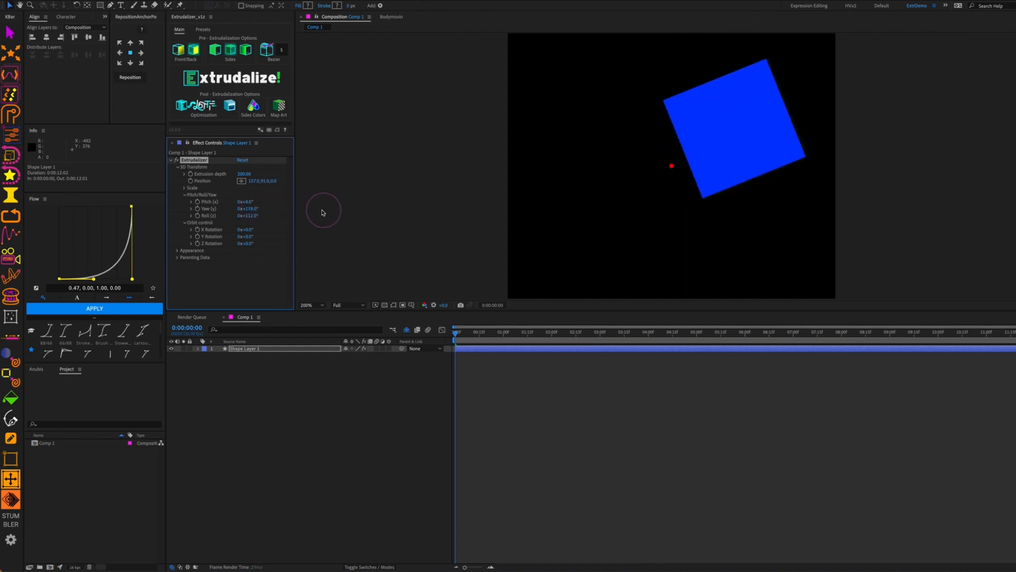
drag(252, 201, 320, 200)
Reset Pitch, Yaw and Roll to 0°
click(252, 201)
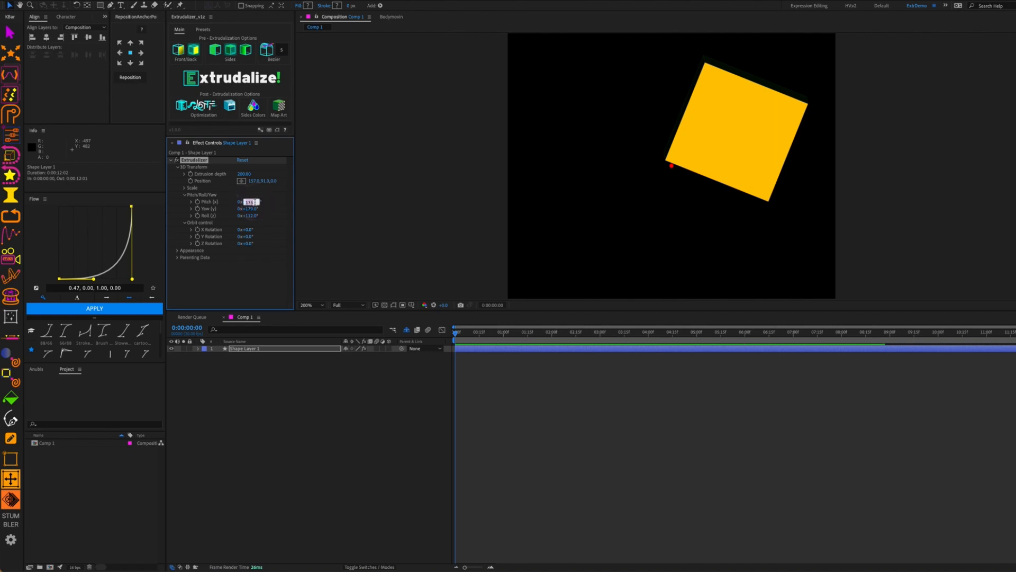
text(0)
key(Tab)
text(0)
key(Tab)
text(0)
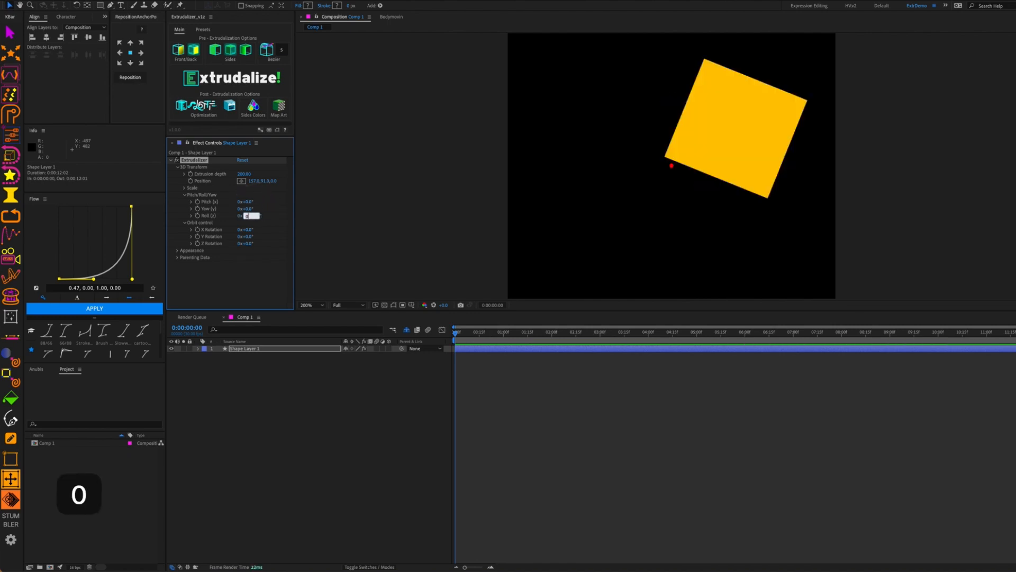
key(Tab)
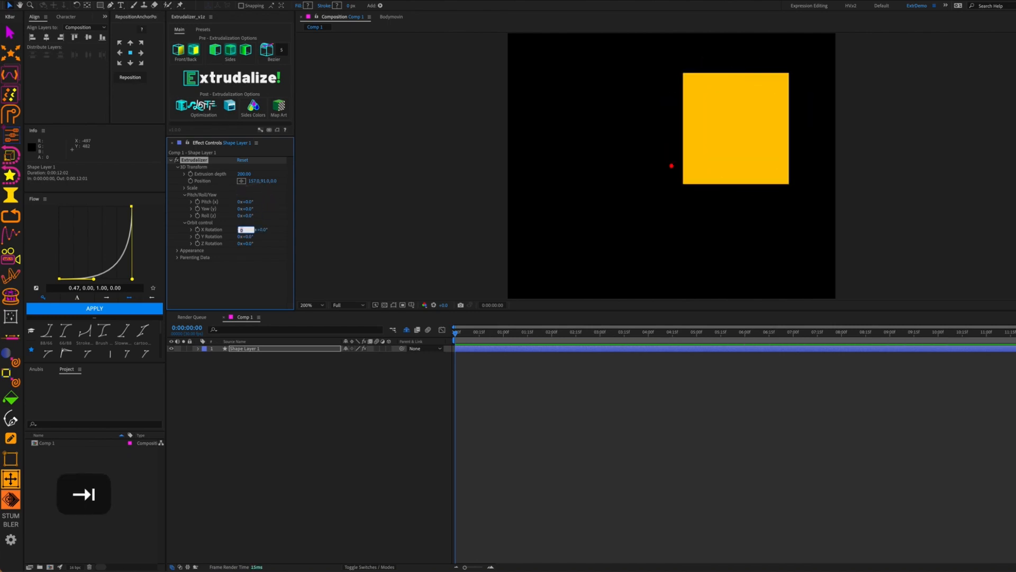
Turn the cube 35° around Y in Orbit control to show a green side
click(184, 195)
click(185, 201)
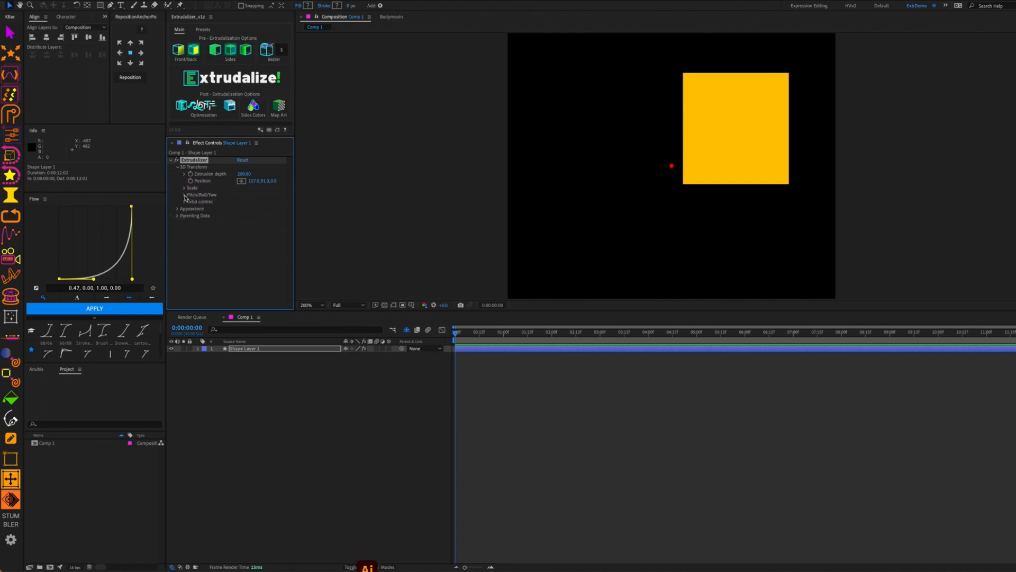
click(185, 201)
drag(251, 216, 277, 219)
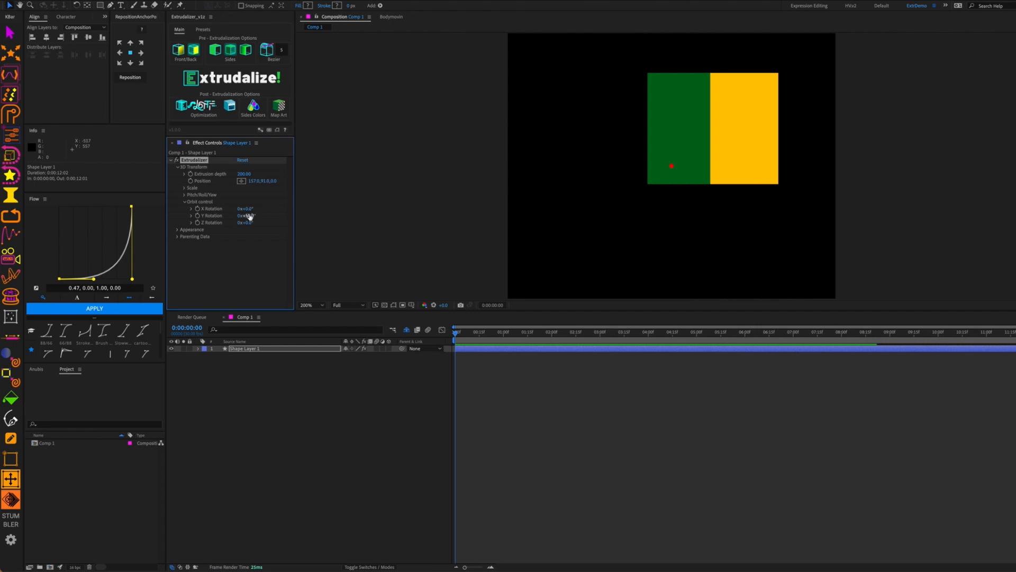
Set the orbit Y Rotation to 90°
click(250, 215)
text(90)
key(Return)
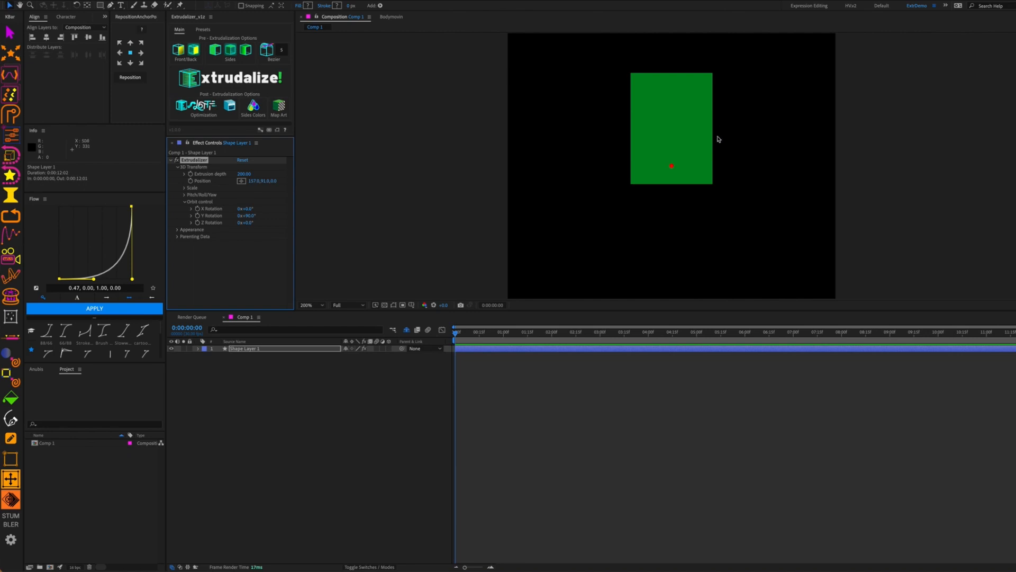
Taper the extrusion with front scale 200 and back scale 0, then turn it to show depth
click(185, 188)
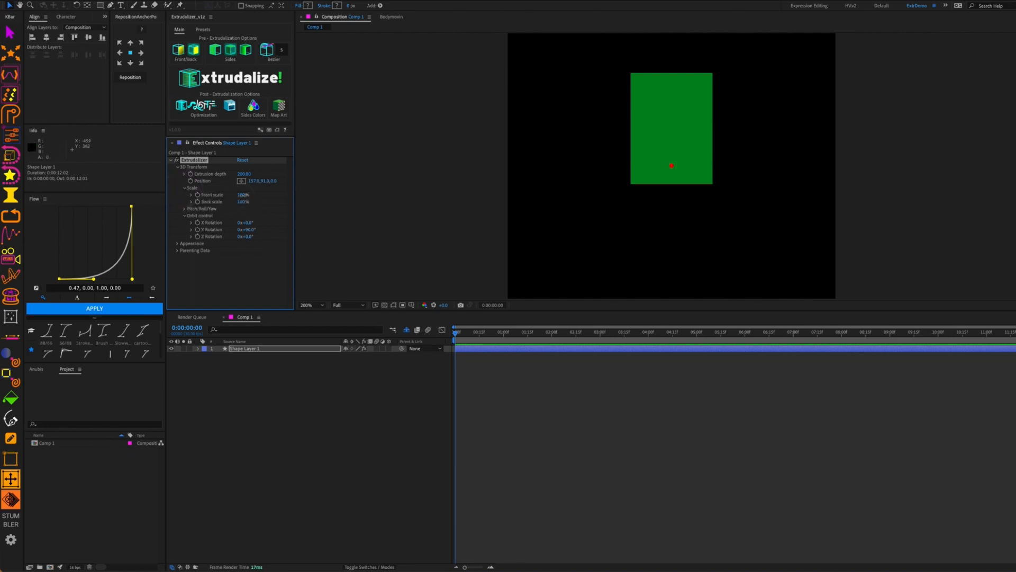
drag(243, 194, 319, 211)
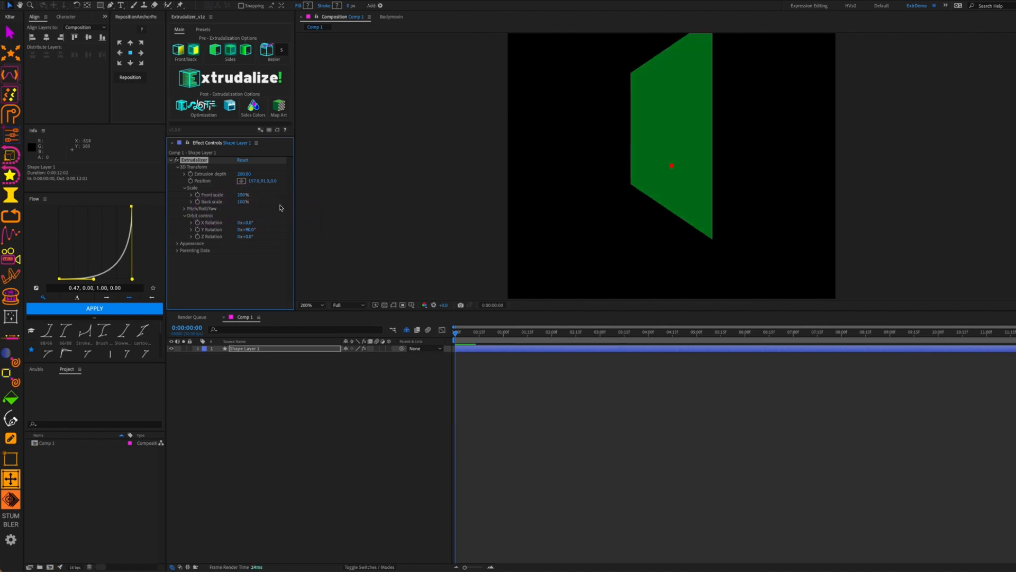
drag(242, 202, 297, 204)
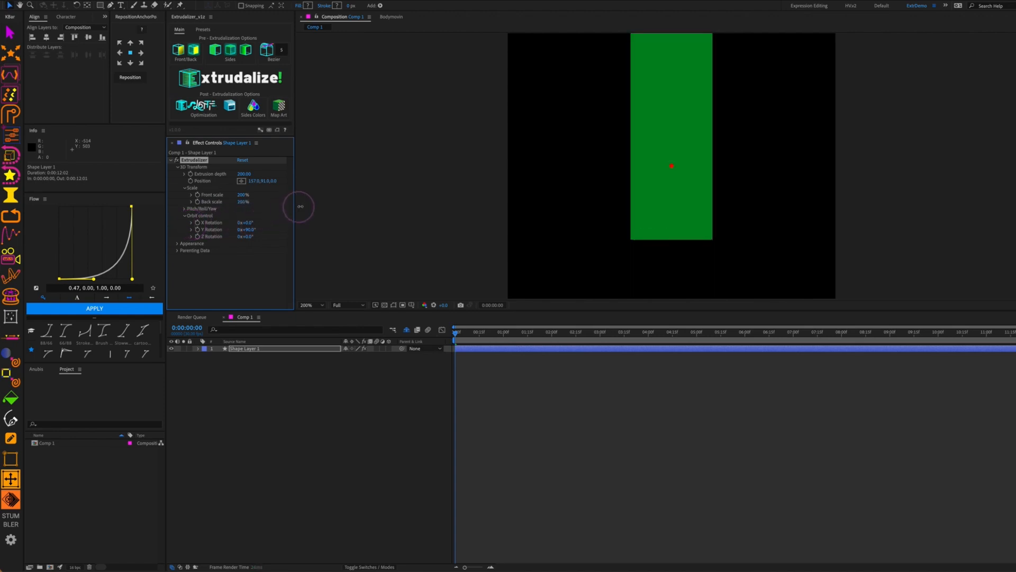
click(242, 194)
text(20)
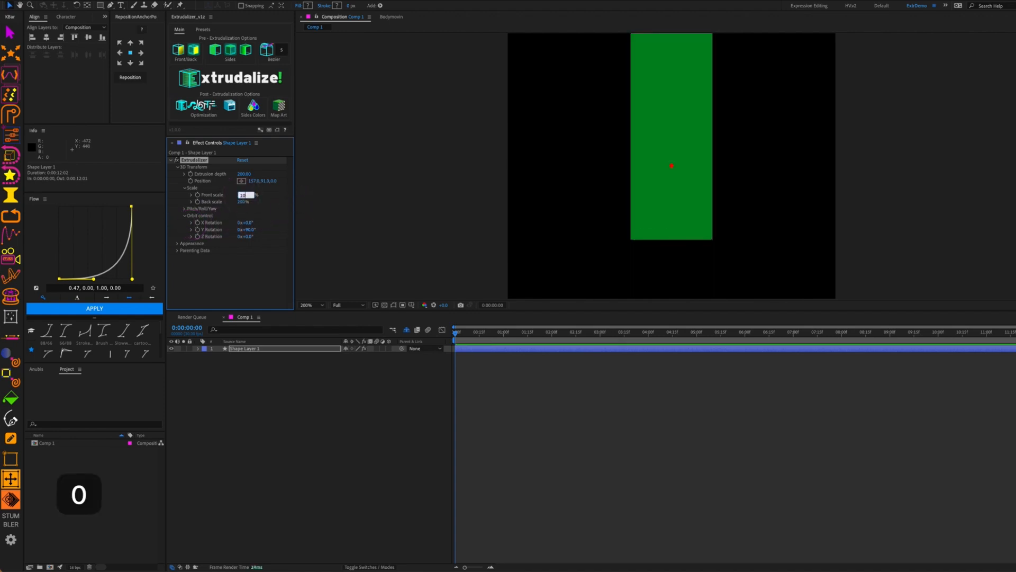
text(0)
key(Tab)
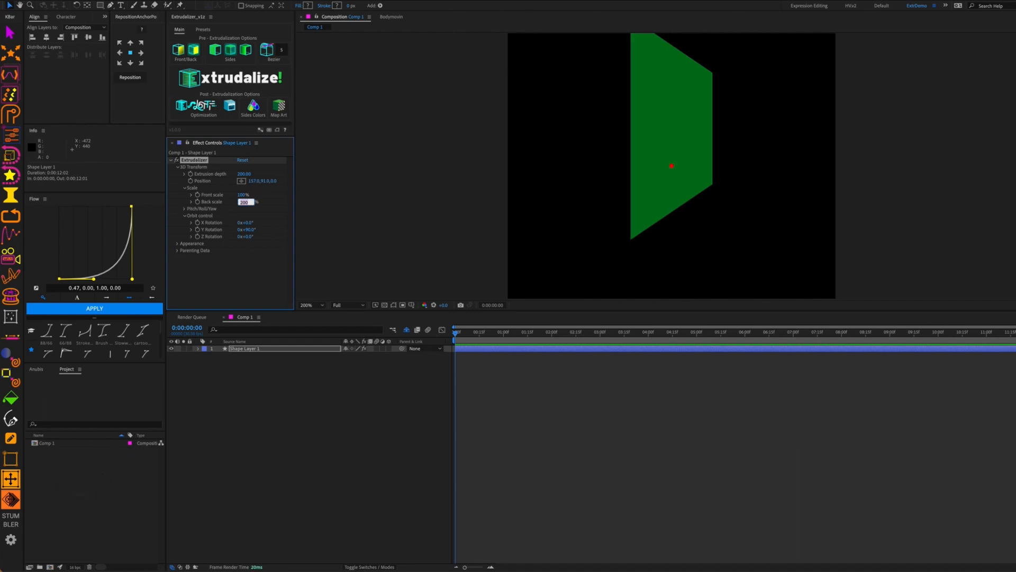
text(0)
key(Tab)
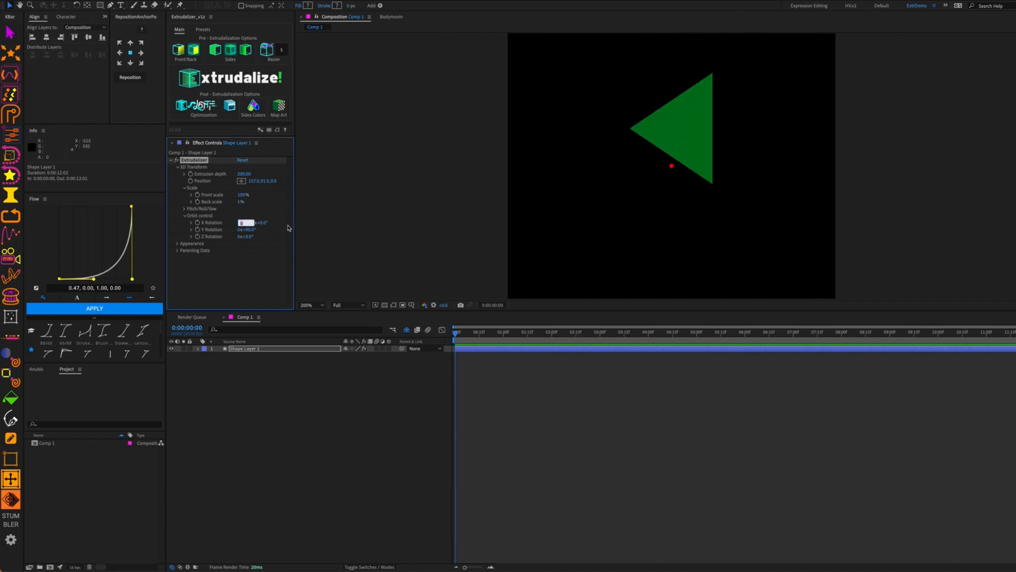
mouse_move(249, 232)
mouse_down()
mouse_move(283, 232)
mouse_move(252, 202)
mouse_move(283, 202)
mouse_move(263, 204)
mouse_up()
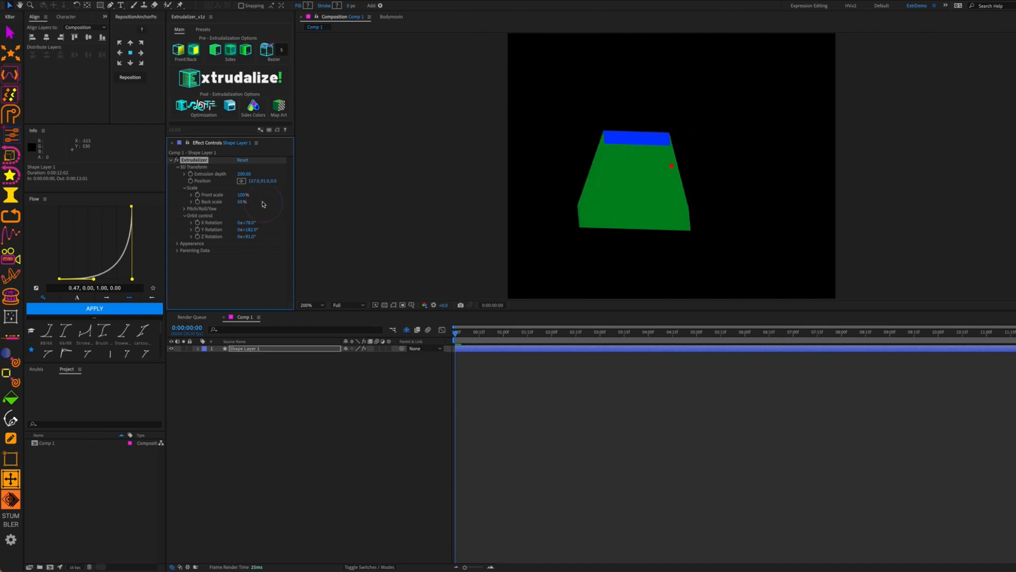
Restore the back scale to 100% so the box is square again
click(243, 195)
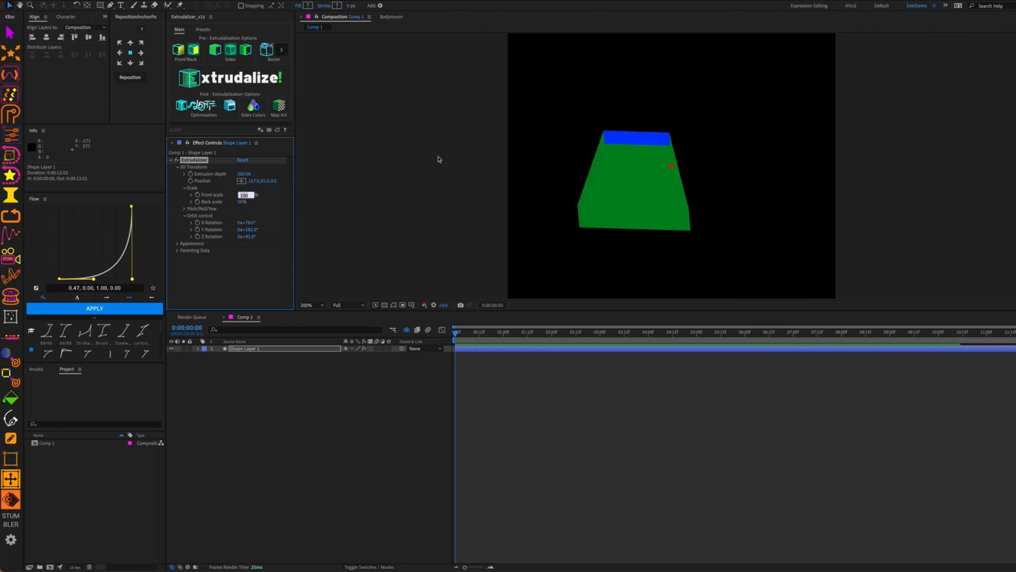
key(Tab)
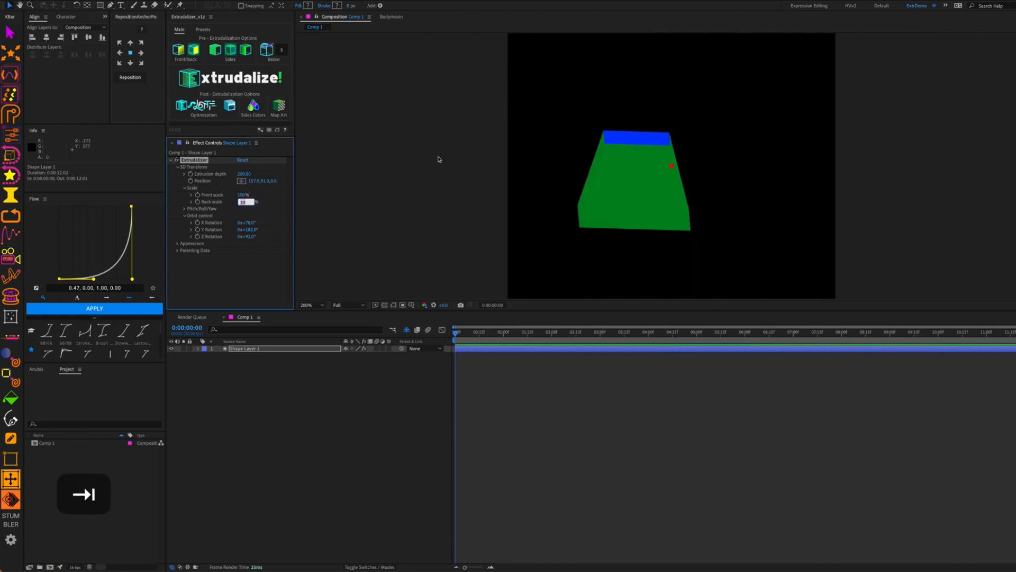
text(100)
key(Tab)
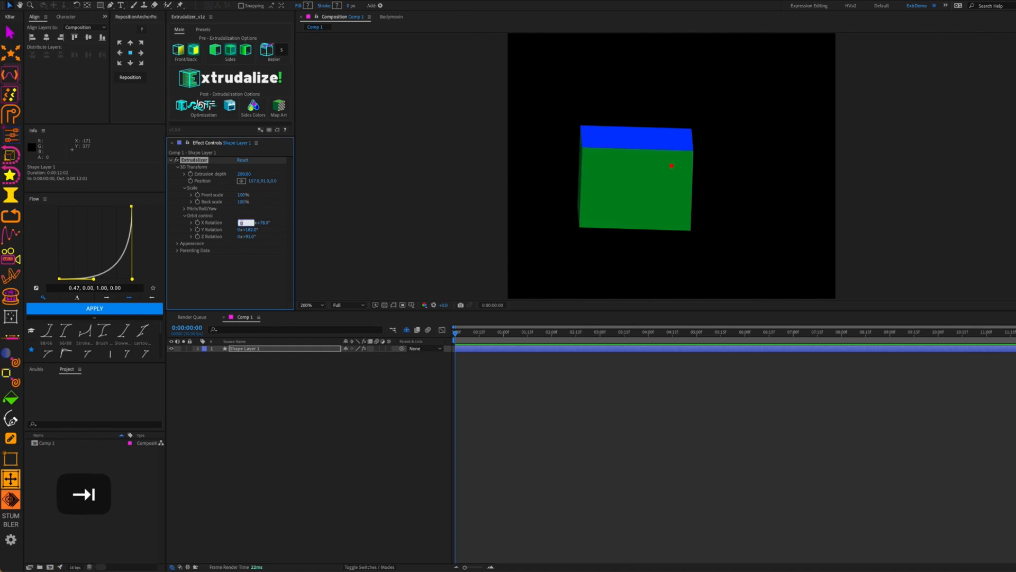
click(275, 219)
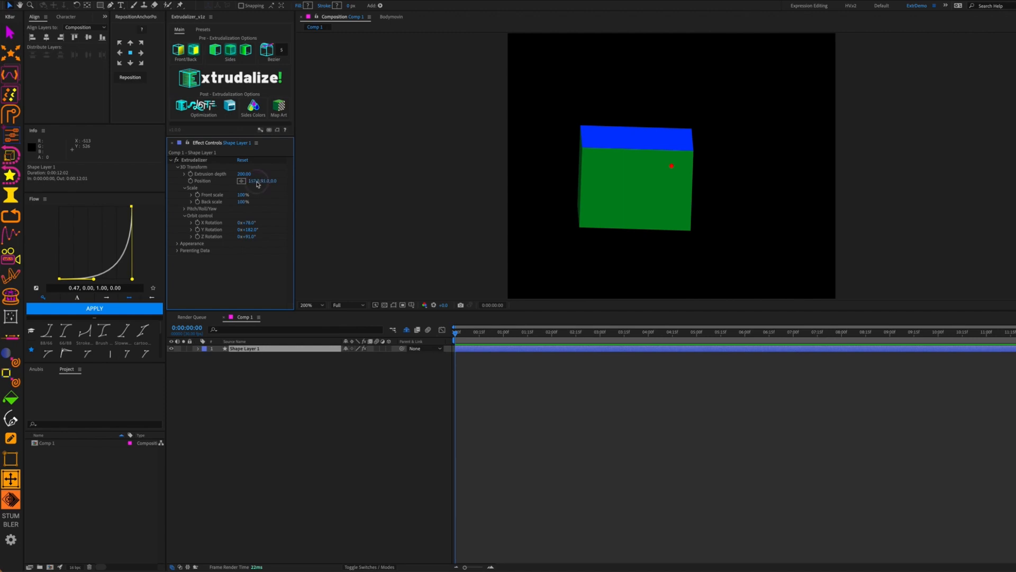
Reset the box's X and Y Position to 0
click(254, 181)
text(0)
key(Tab)
text(0)
key(Tab)
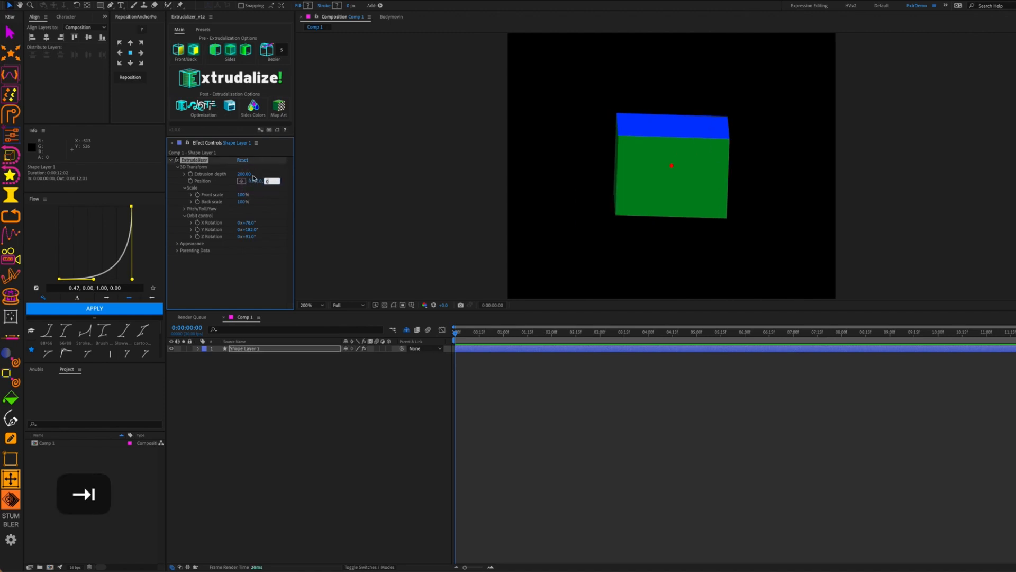
Set orbit rotation to Y 45° and Z 0°, then X Rotation to −45°
click(250, 223)
text(0)
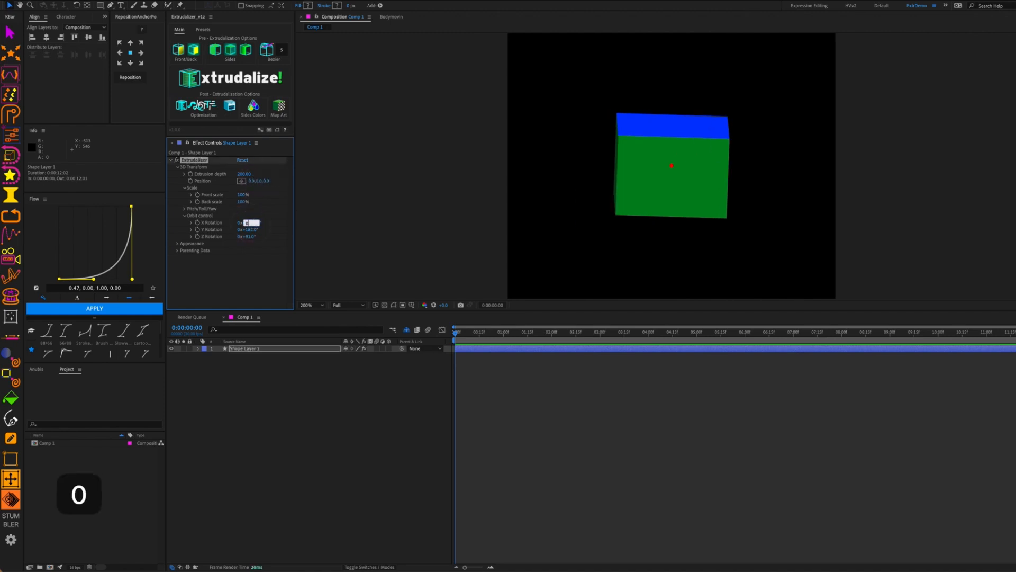
key(Tab)
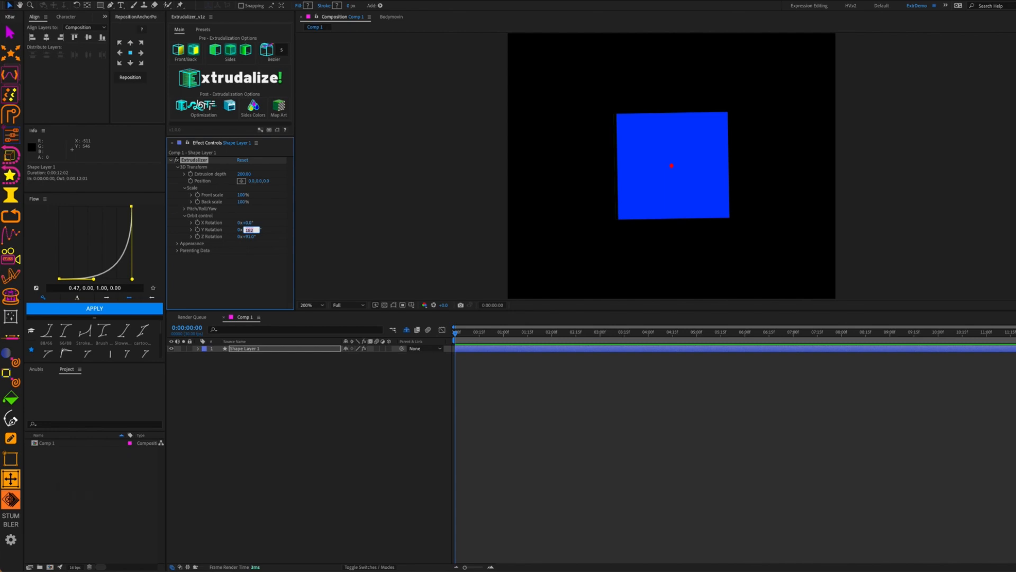
text(45)
key(super+a)
key(Tab)
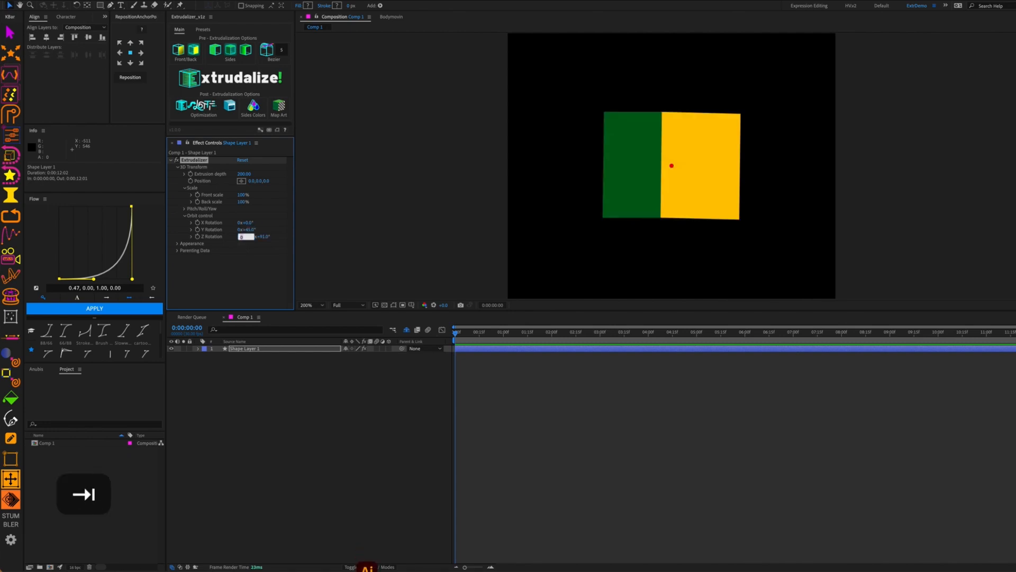
text(0)
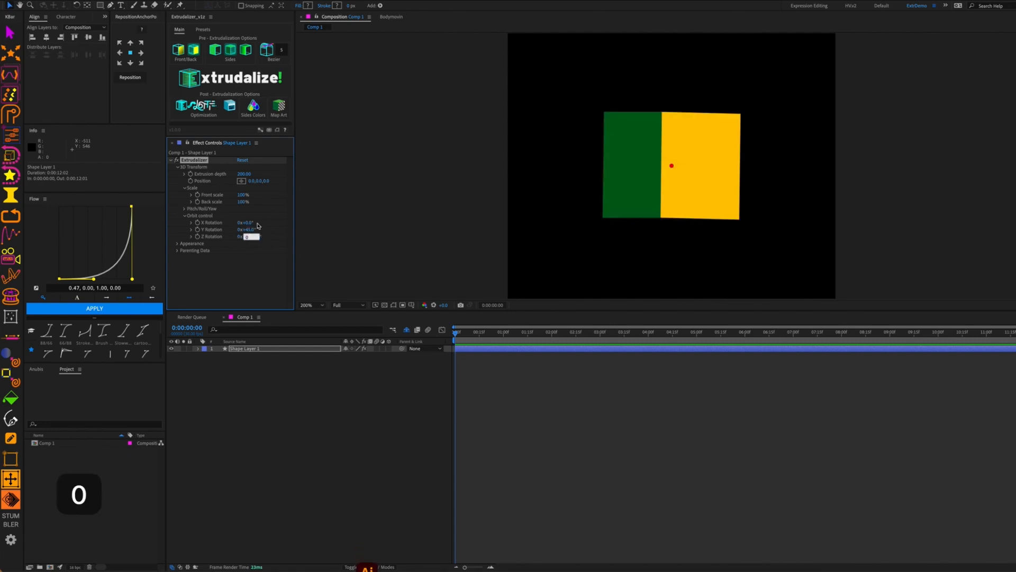
click(248, 222)
text(-)
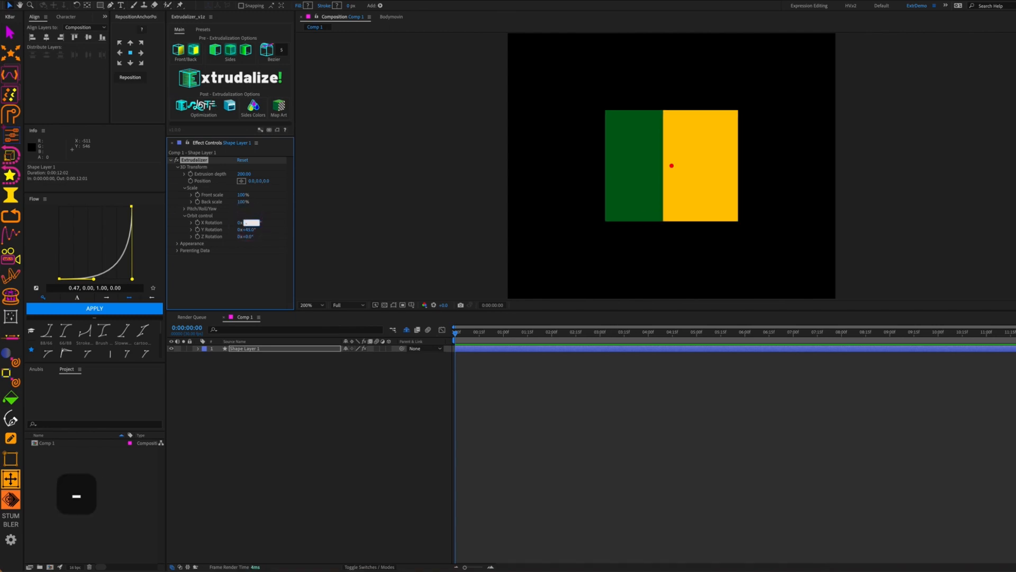
text(45)
key(Return)
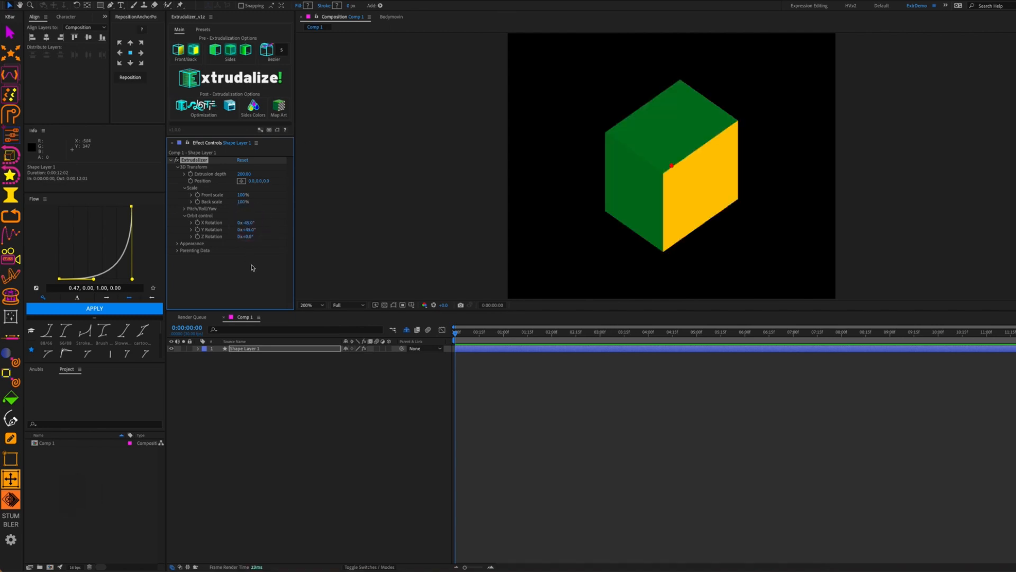
In Appearance, try an Edge stroke width of 2 and switch the cube to wireframe display
click(178, 167)
click(177, 174)
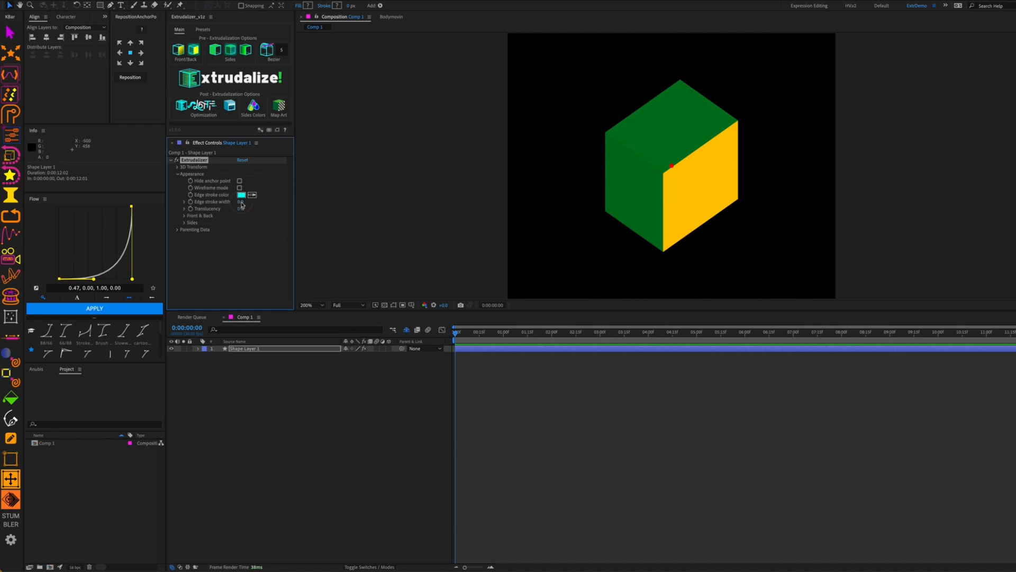
click(240, 203)
text(2)
key(Tab)
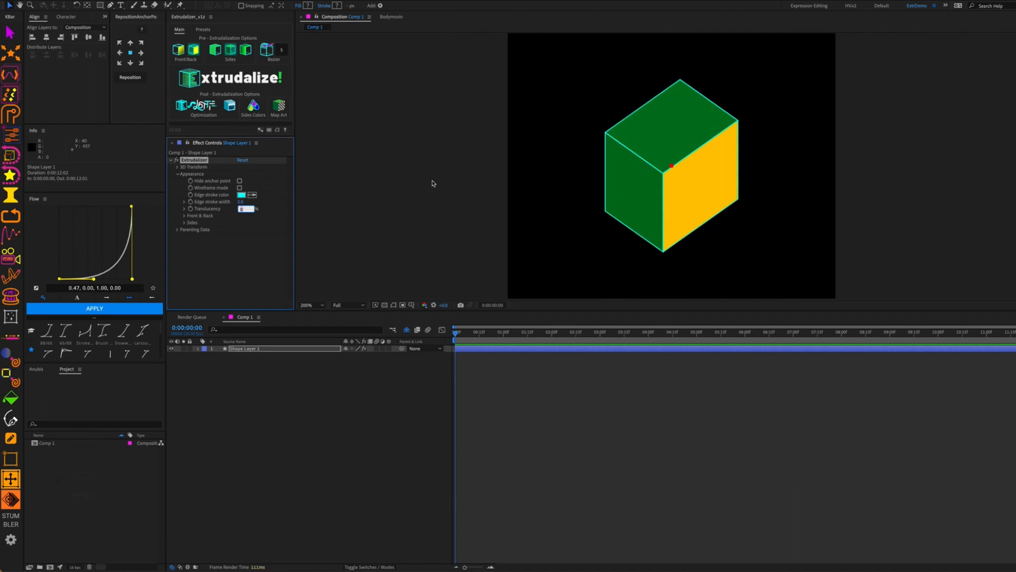
click(239, 188)
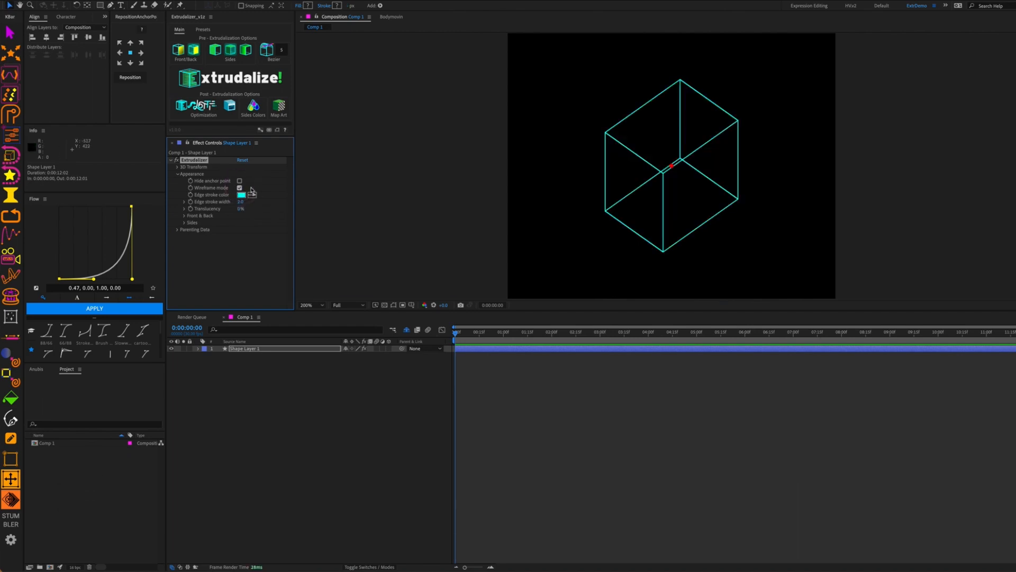
Scrub Y Rotation to 135° so the cube's blue face comes into view
click(177, 167)
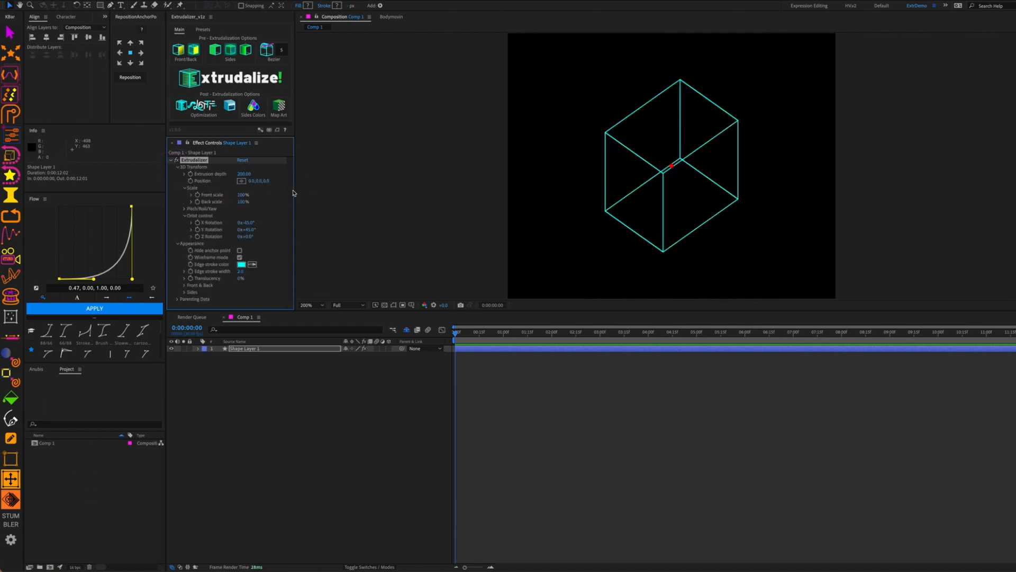
mouse_move(251, 231)
mouse_down()
mouse_move(302, 228)
mouse_move(254, 220)
mouse_move(296, 217)
mouse_move(267, 222)
mouse_up()
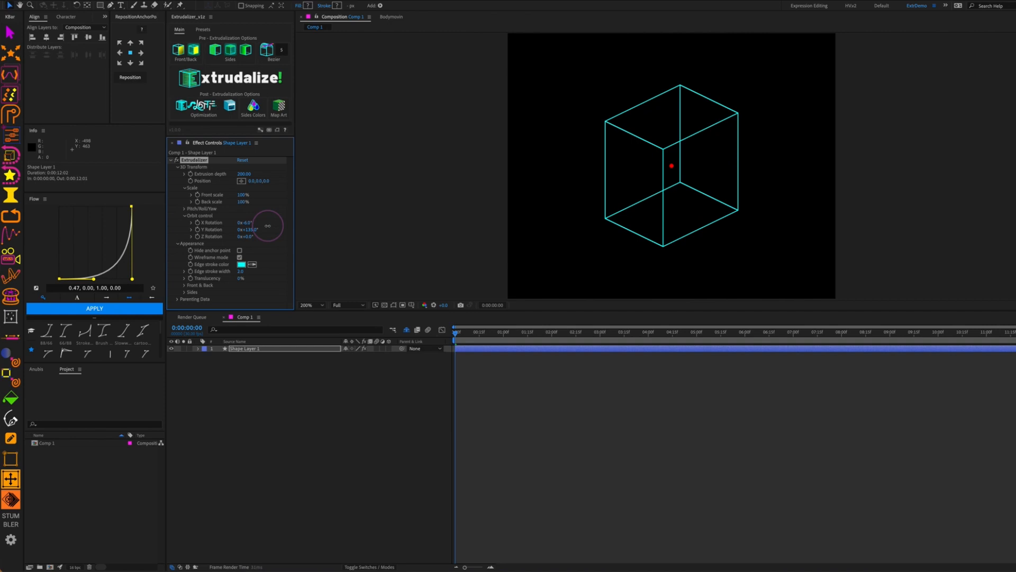
click(177, 167)
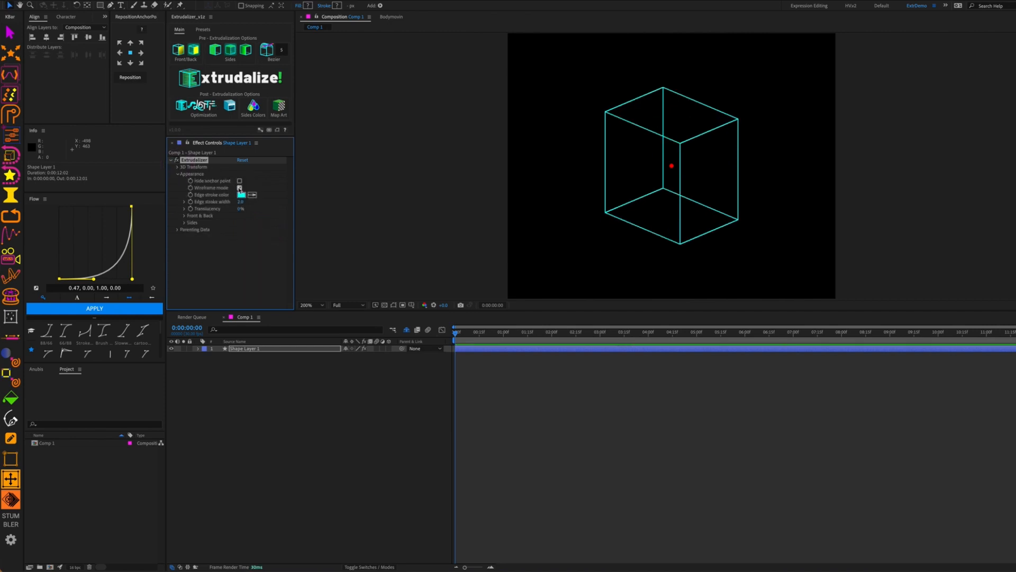
Turn wireframe off, reset the Edge stroke width to 0, and return Translucency to 0% after testing
click(239, 188)
drag(243, 206, 225, 207)
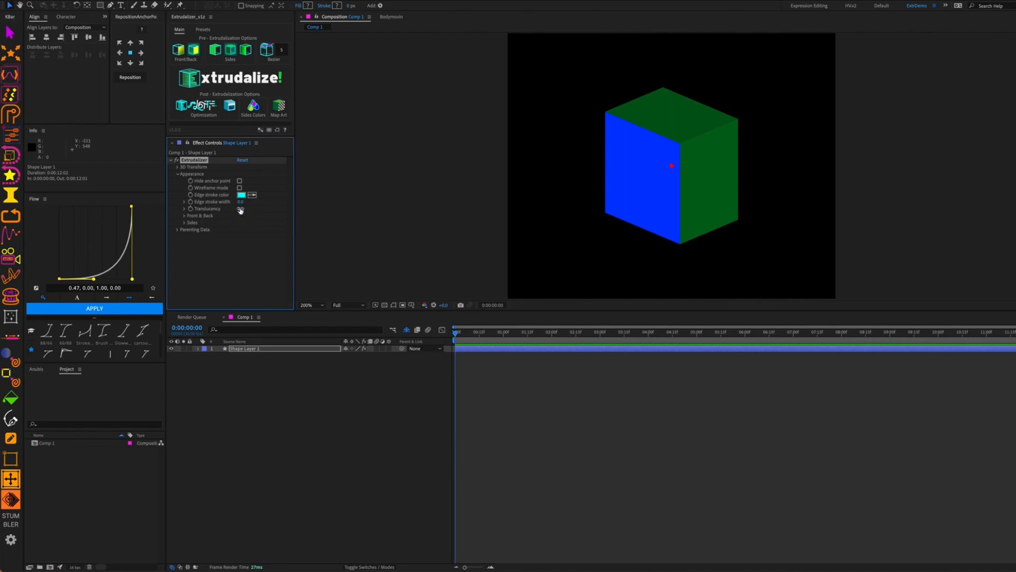
click(240, 210)
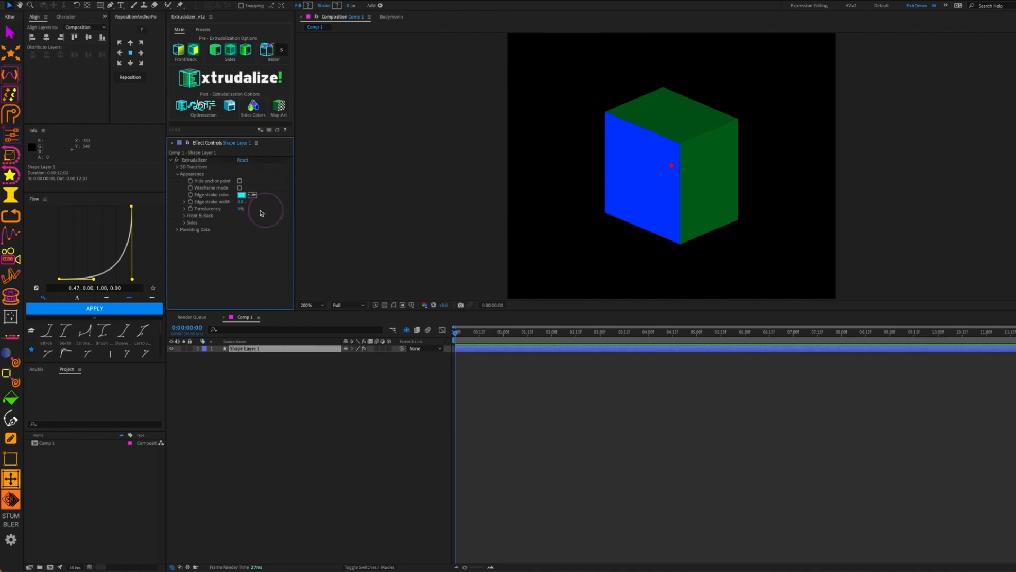
drag(239, 210, 253, 209)
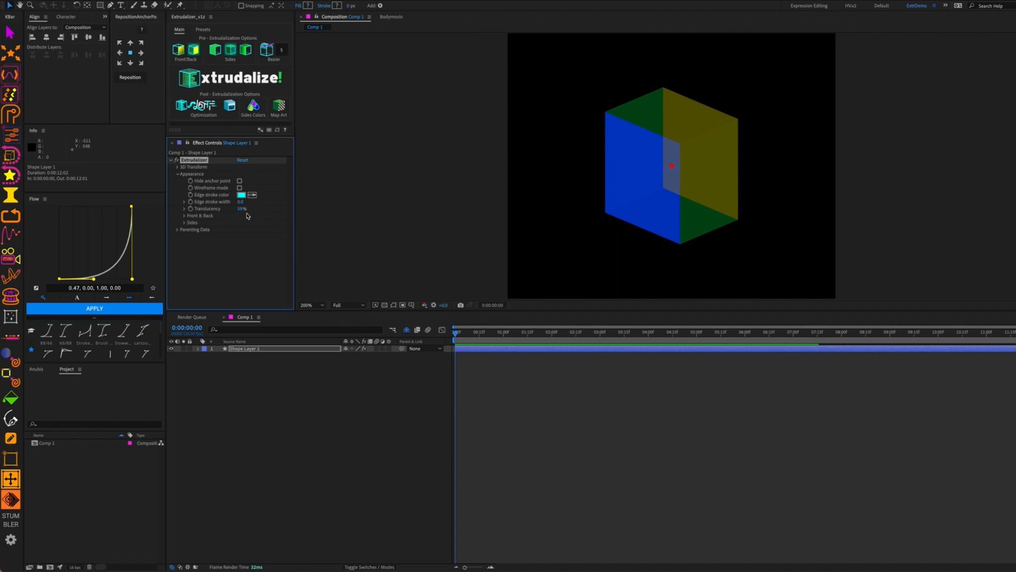
drag(241, 209, 217, 218)
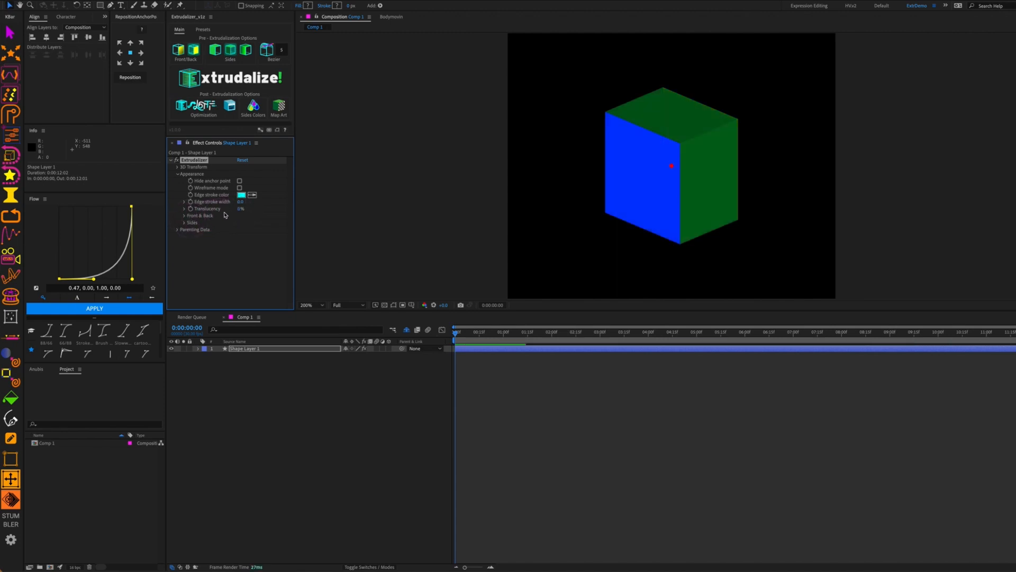
Expand Front & Back, hide both gradient dials, and set the Back color to magenta
click(185, 215)
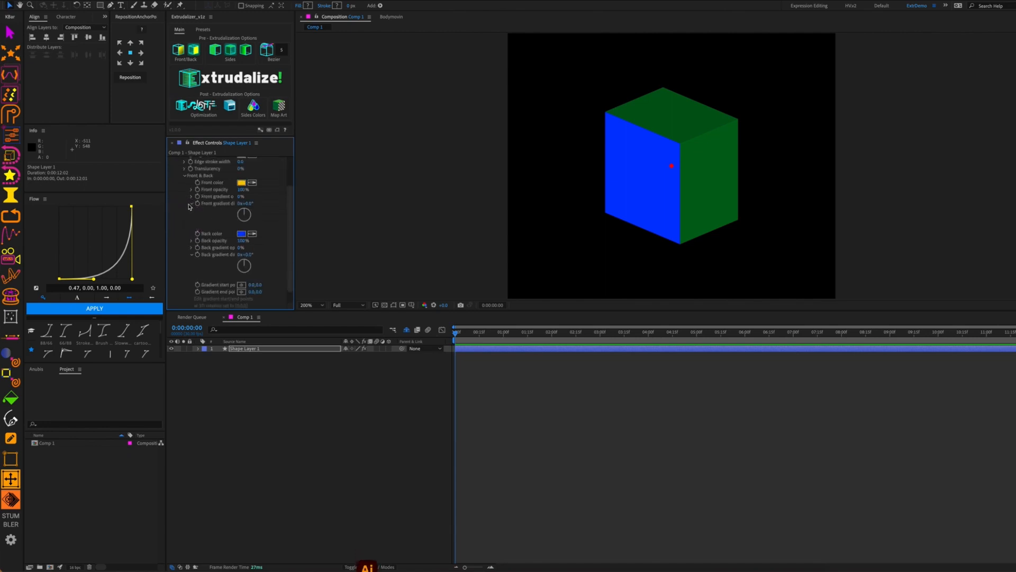
click(193, 205)
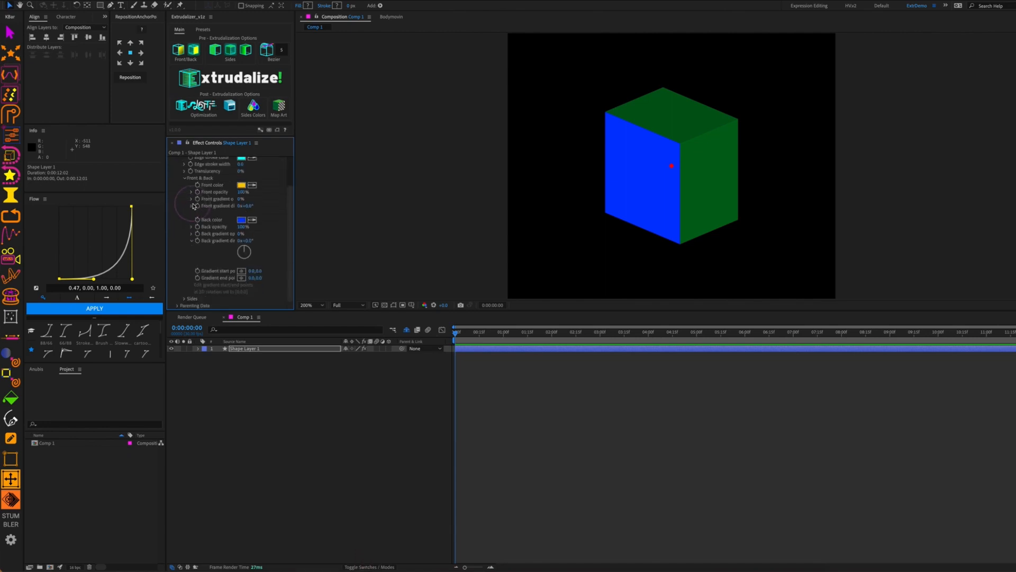
click(192, 241)
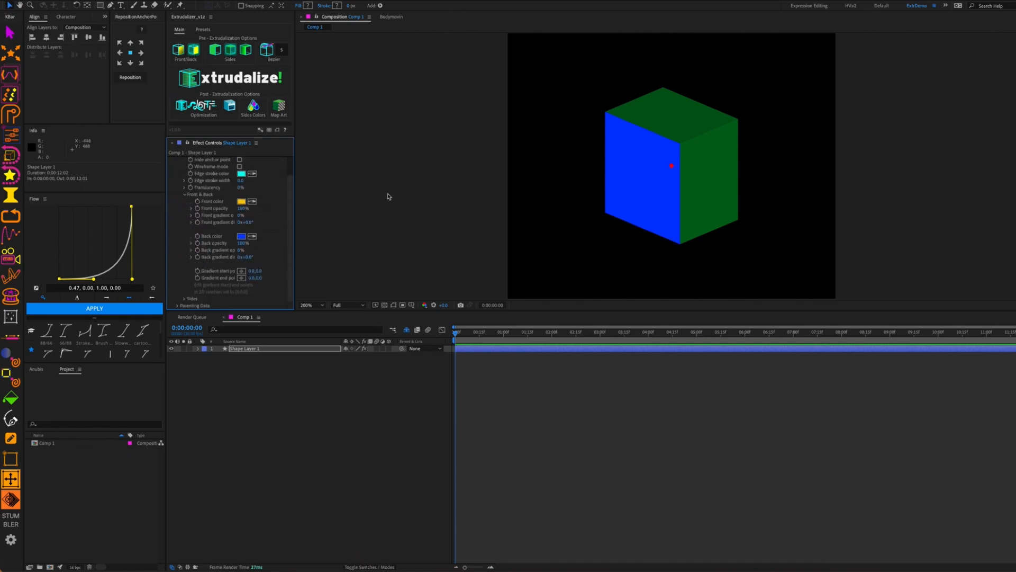
click(242, 238)
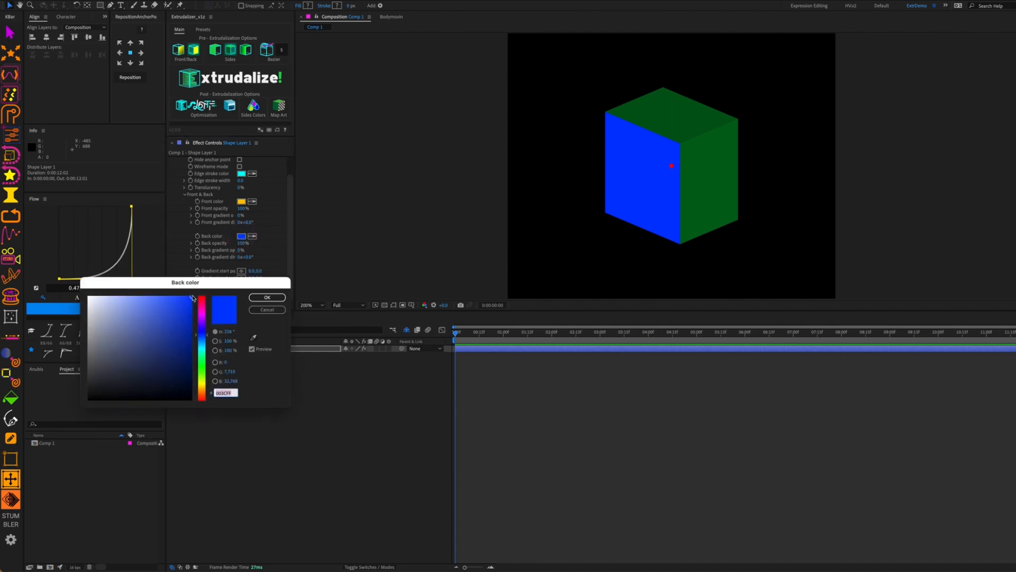
drag(206, 366, 204, 309)
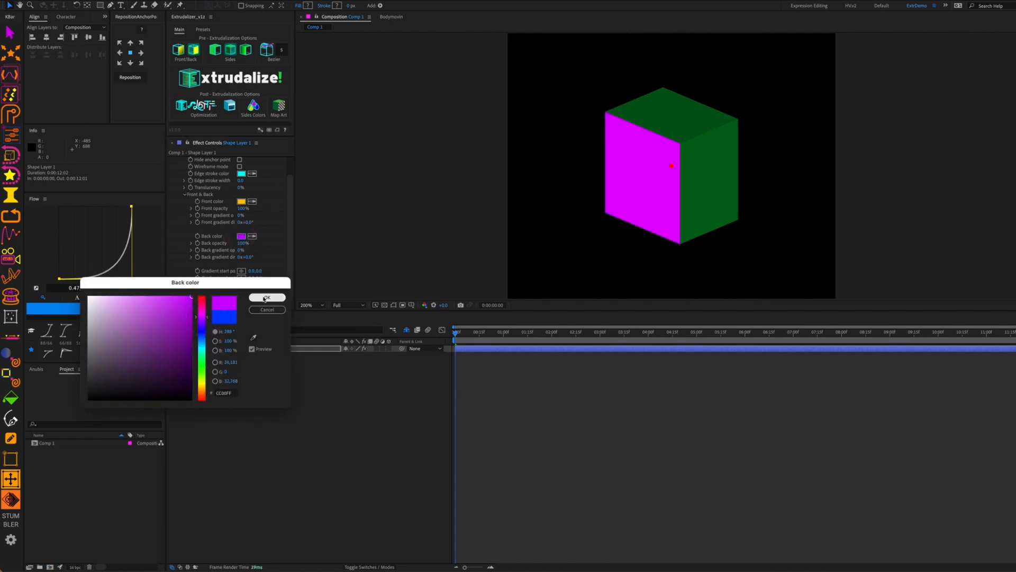
click(267, 297)
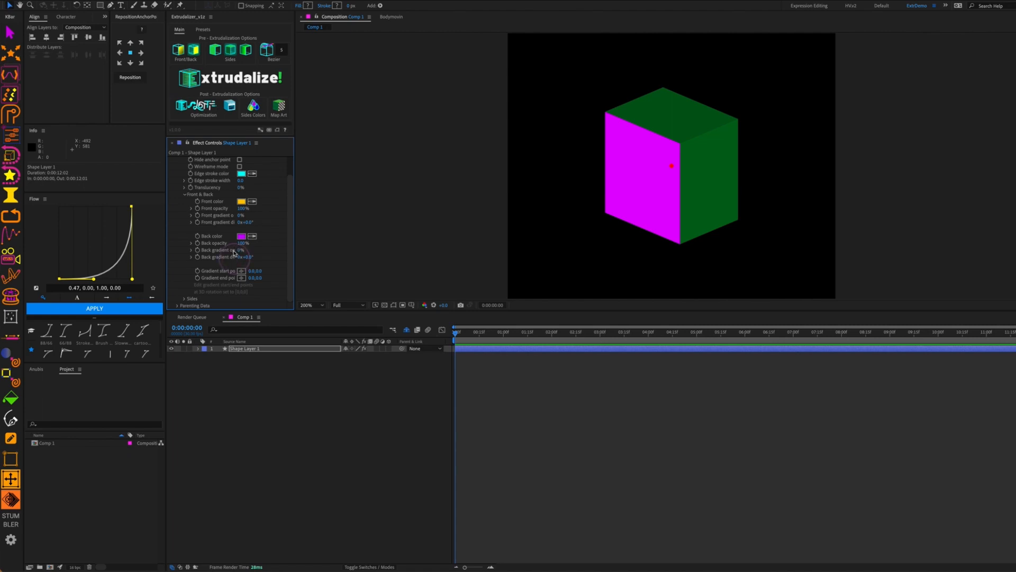
Test Back opacity and Translucency, leaving the cube opaque with Back opacity at 100%
drag(241, 244, 322, 247)
drag(244, 248, 178, 254)
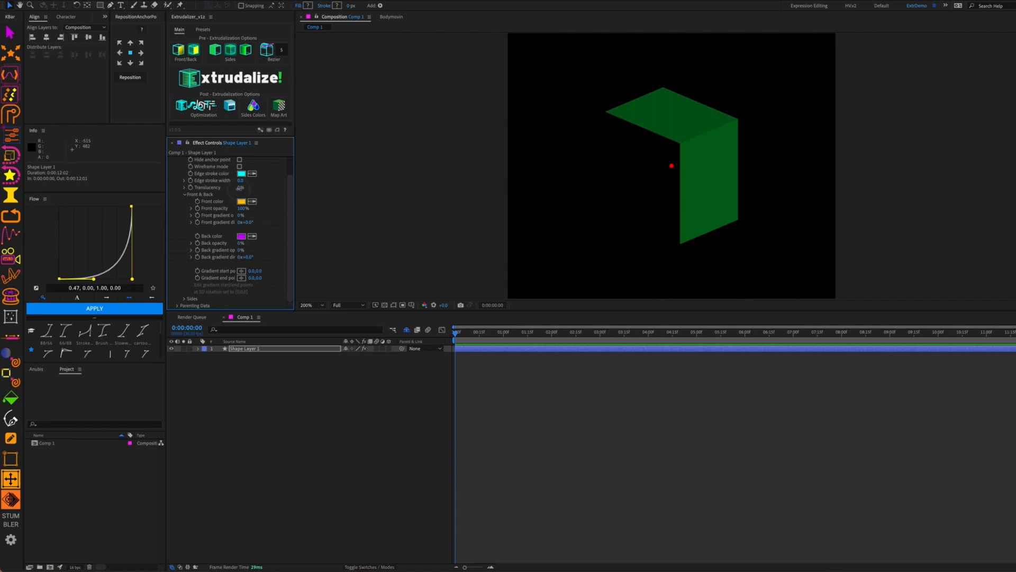
drag(241, 187, 254, 190)
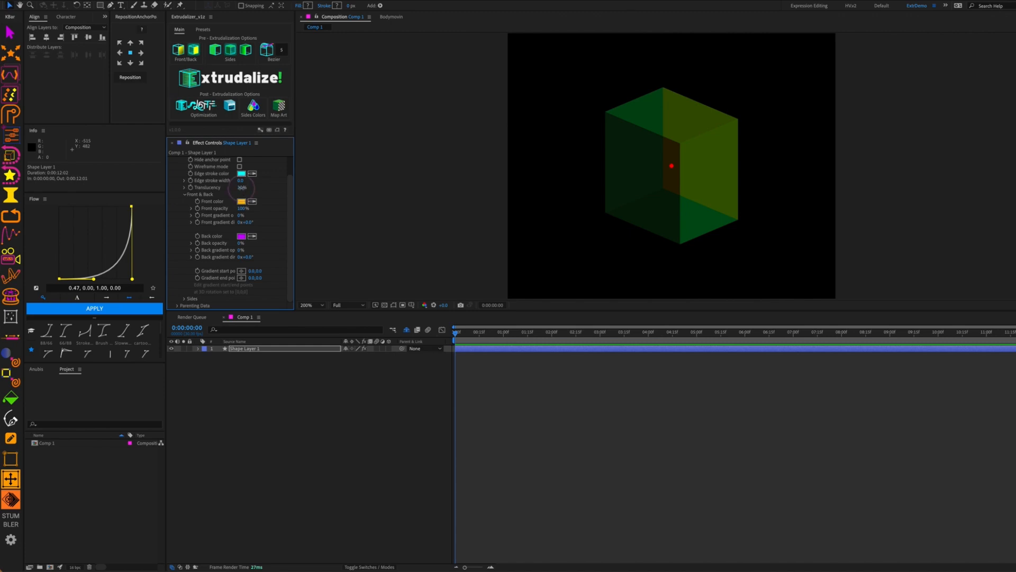
drag(242, 188, 225, 188)
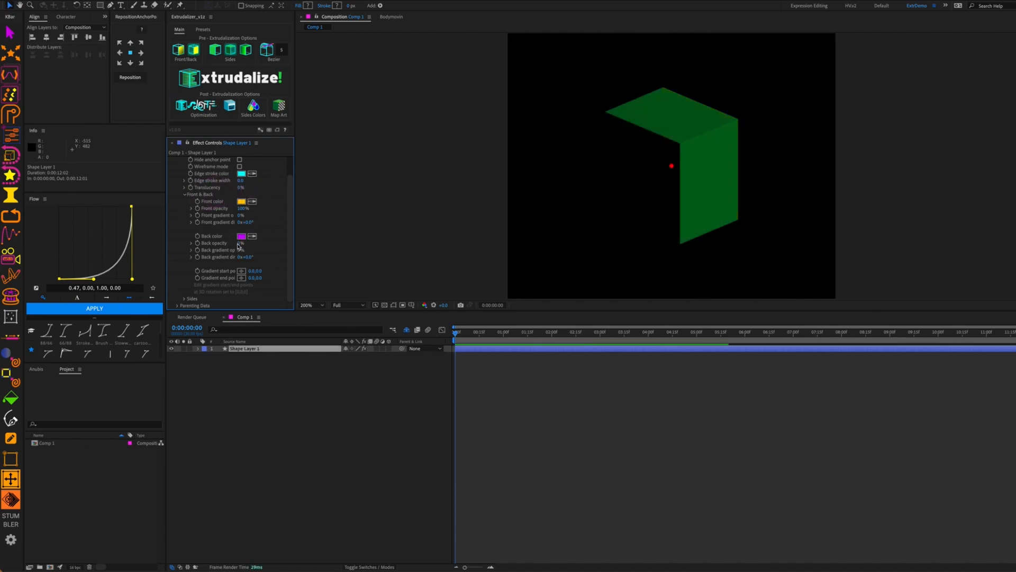
drag(240, 243, 307, 248)
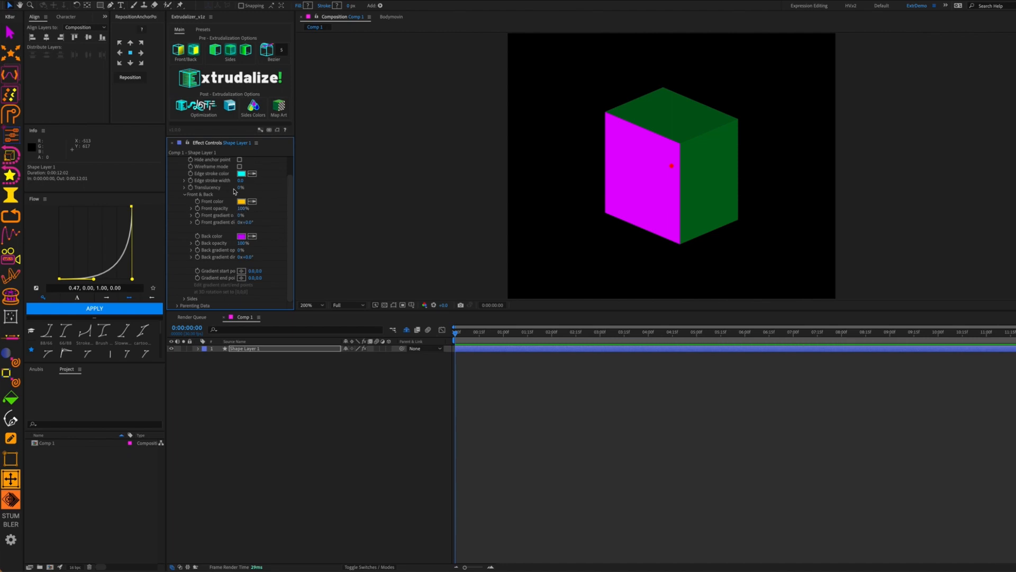
Scrub the cube's Y Rotation to about 31° so the yellow front faces forward
scroll(235, 191, up, 2)
click(178, 166)
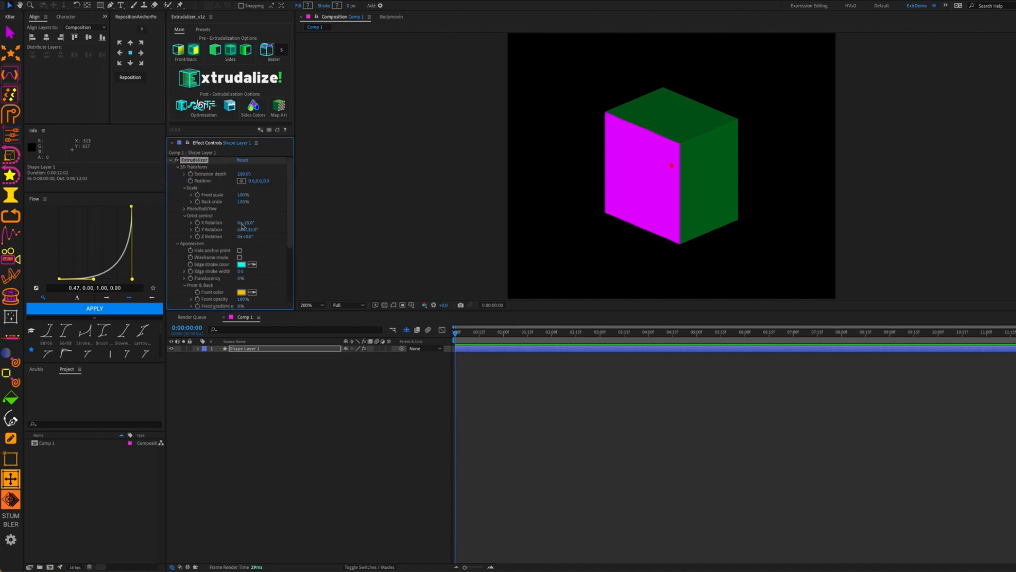
mouse_move(242, 226)
mouse_down()
mouse_move(214, 237)
mouse_move(235, 244)
mouse_up()
scroll(244, 245, down, 5)
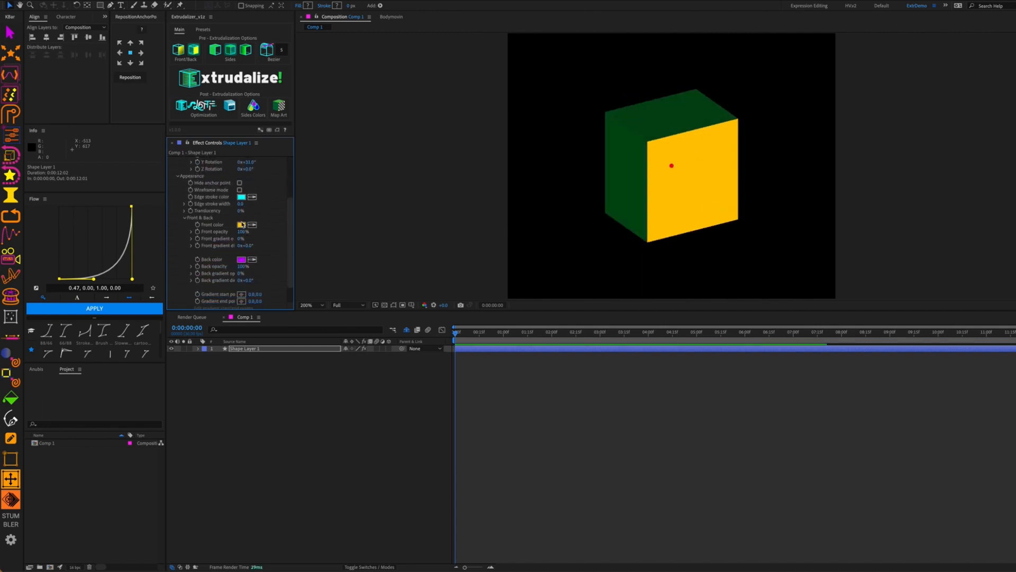
Check the Front color picker without changes and test Front opacity, keeping it at 100%
click(242, 225)
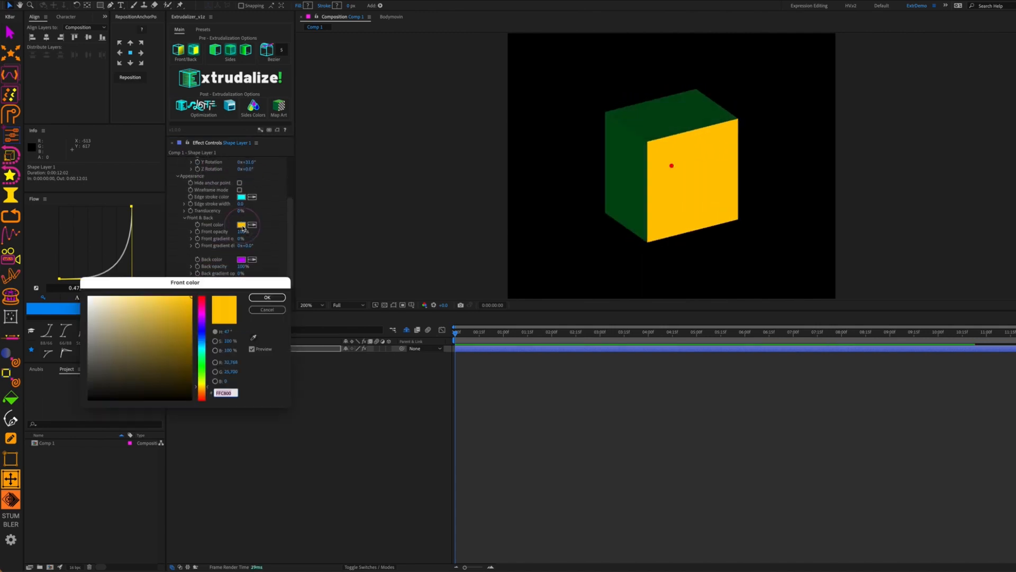
click(267, 310)
drag(242, 231, 259, 245)
scroll(248, 213, down, 1)
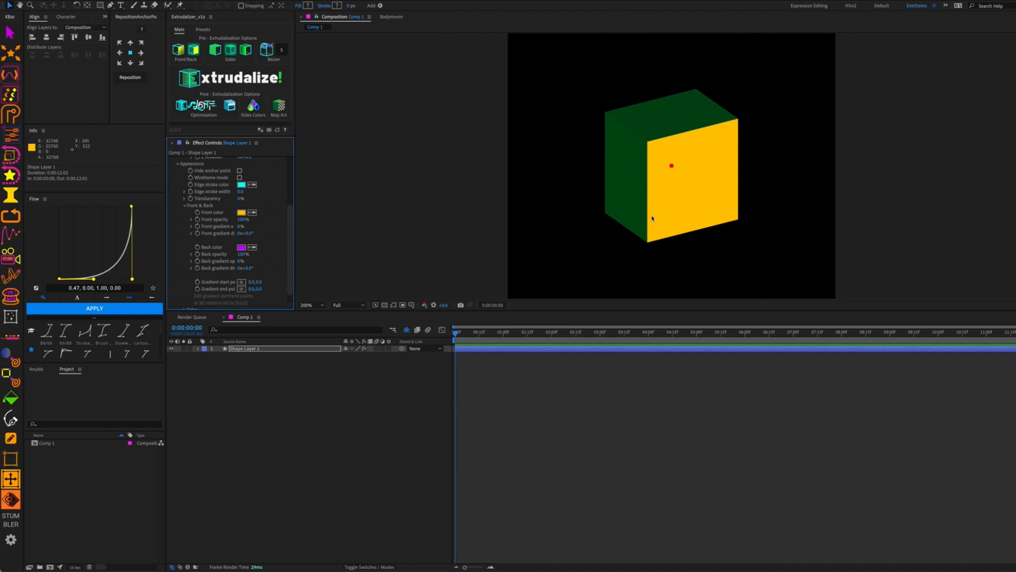
click(179, 56)
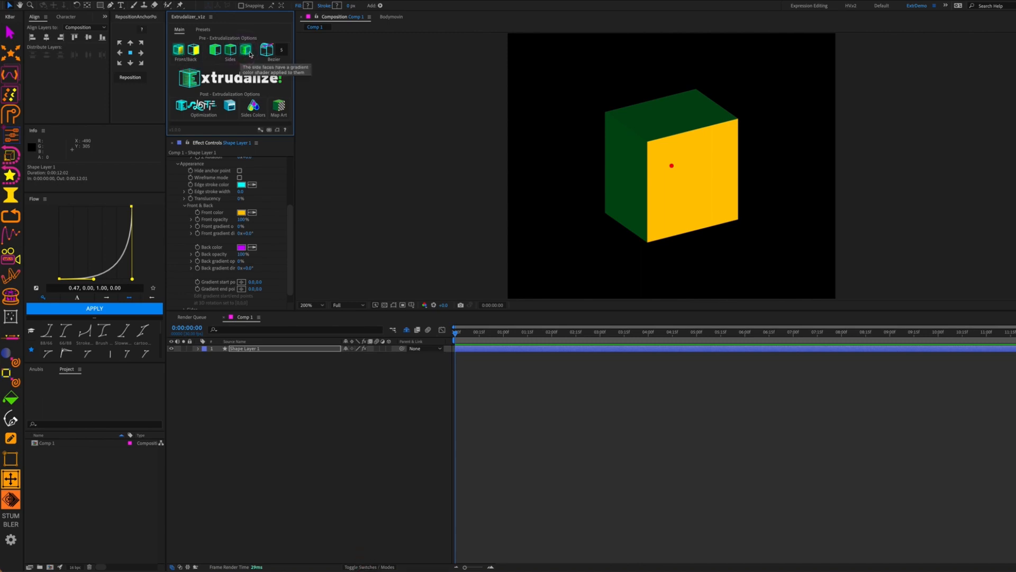
Run Extrudalize! again, choose Re-Extrudalize to replace the extrusion, and dismiss the Done message
click(217, 77)
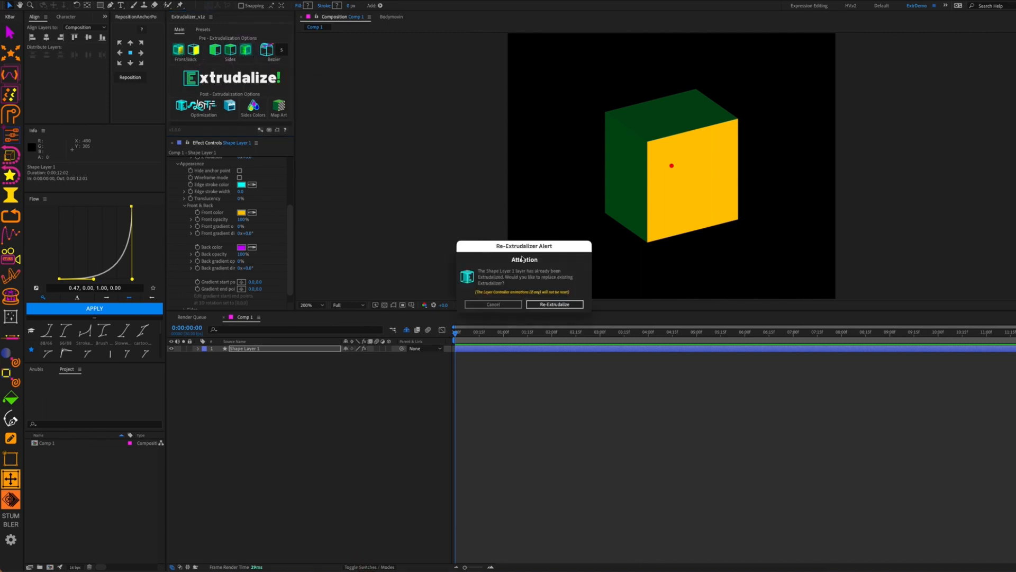
drag(525, 249, 509, 161)
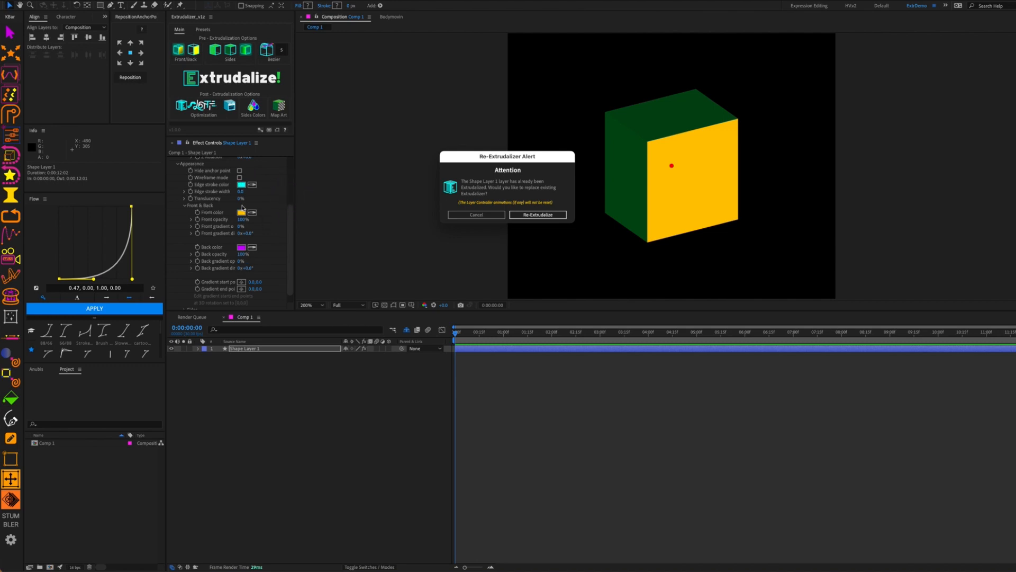
click(539, 214)
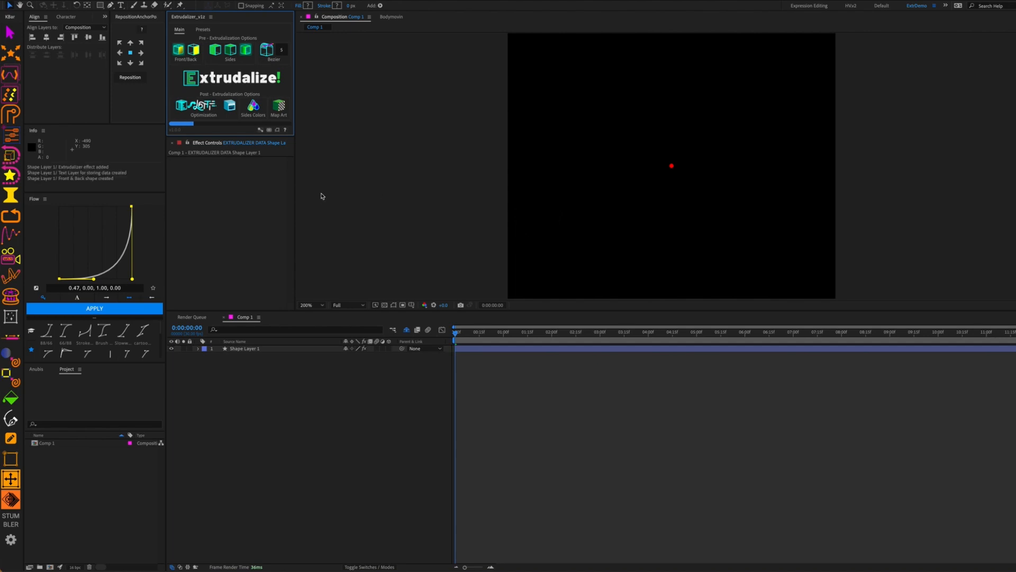
click(526, 300)
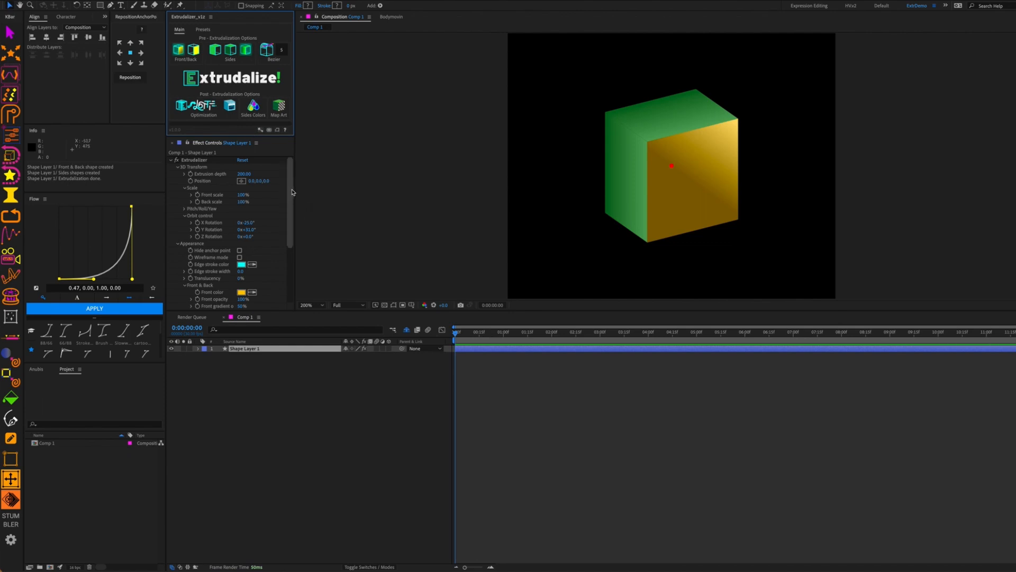
Enter 0 for the cube's X, Y and Z Rotation in Effect Controls
scroll(291, 212, down, 3)
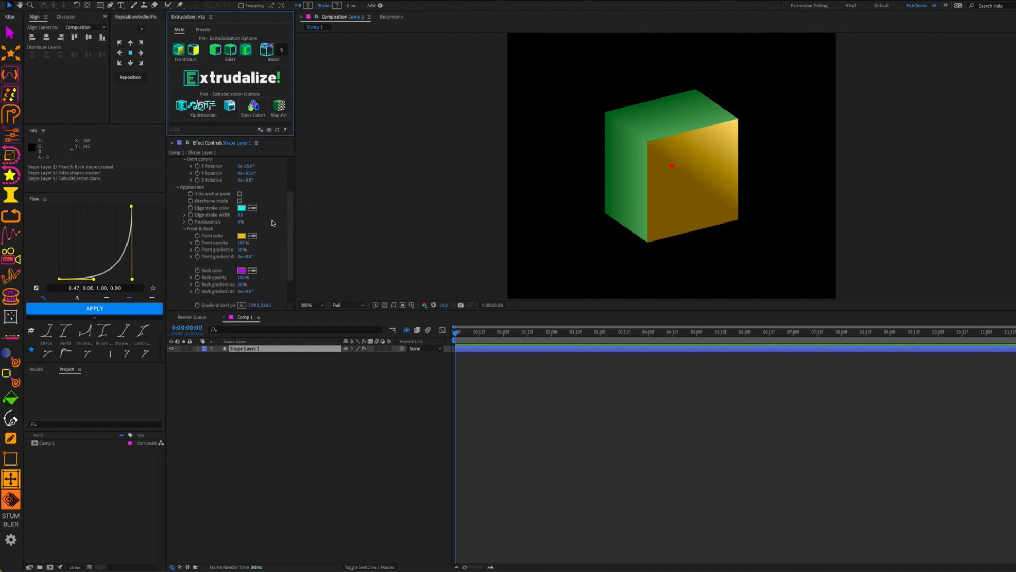
scroll(275, 222, down, 2)
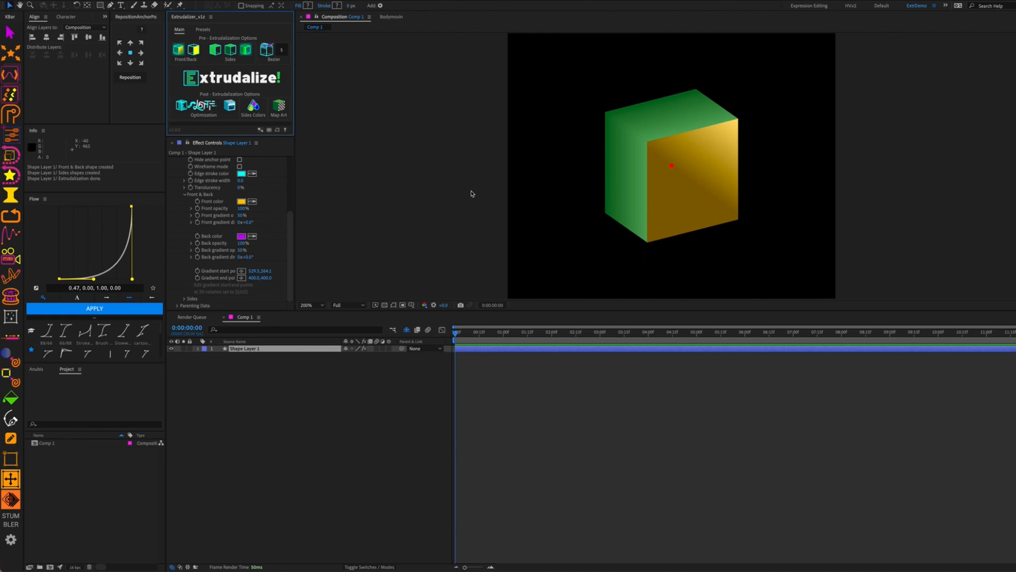
scroll(253, 239, up, 4)
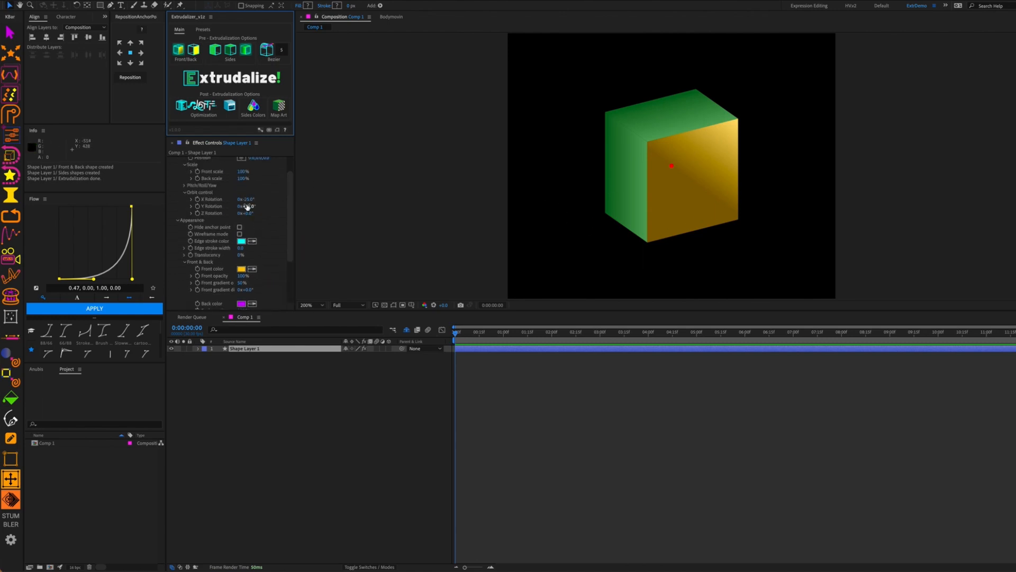
click(248, 200)
text(0)
key(Tab)
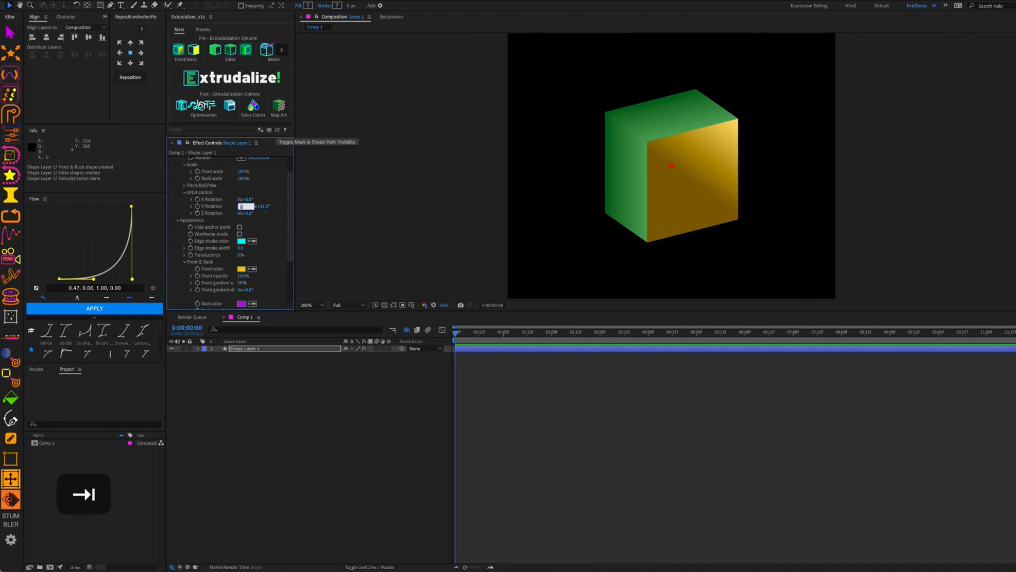
text(0)
key(Tab)
text(0)
key(Tab)
text(0)
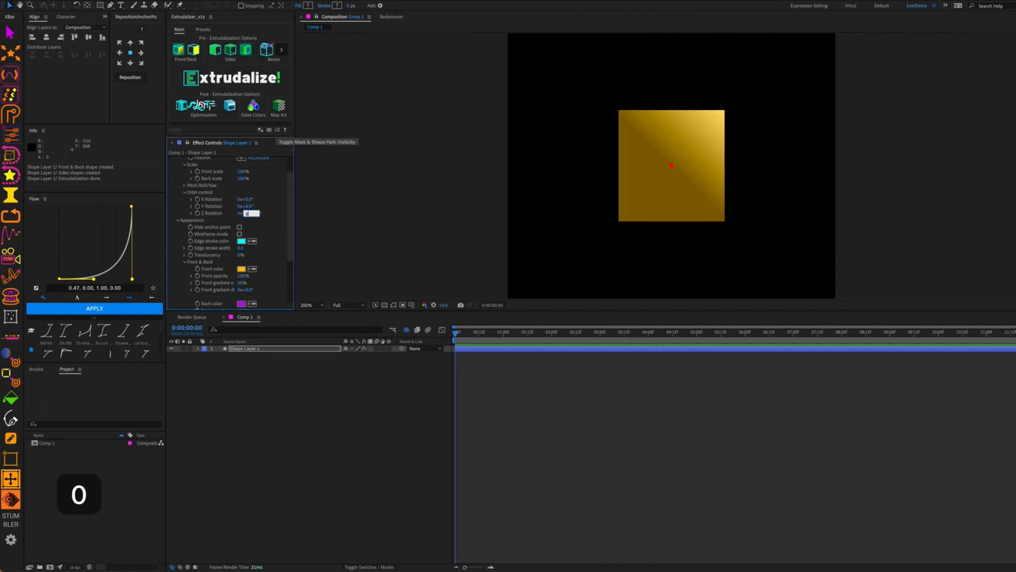
key(Tab)
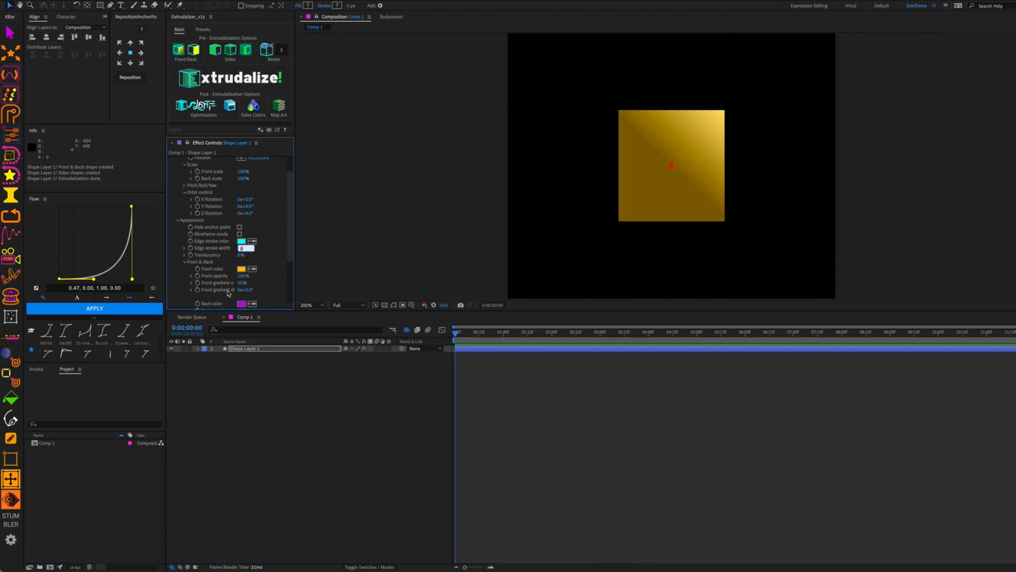
Set the front gradient from the square's bottom-right to top-left corner and rotate its direction to about −71°
scroll(228, 292, down, 4)
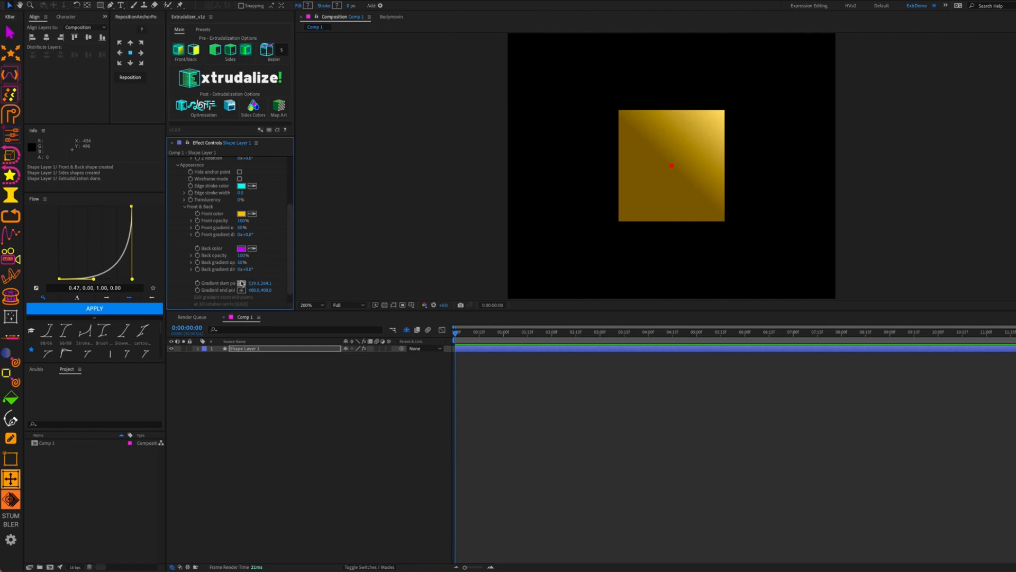
drag(296, 237, 314, 237)
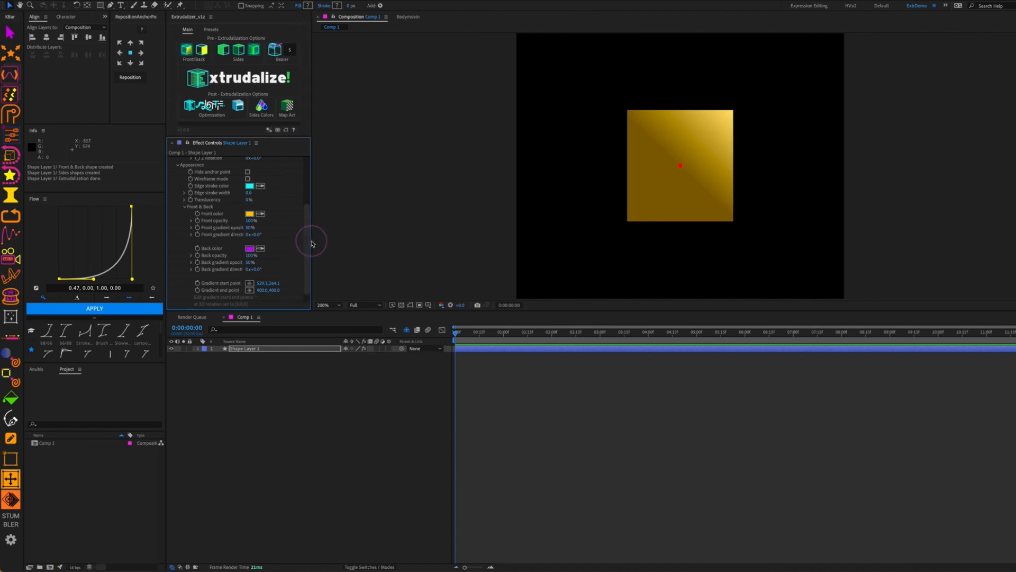
click(250, 285)
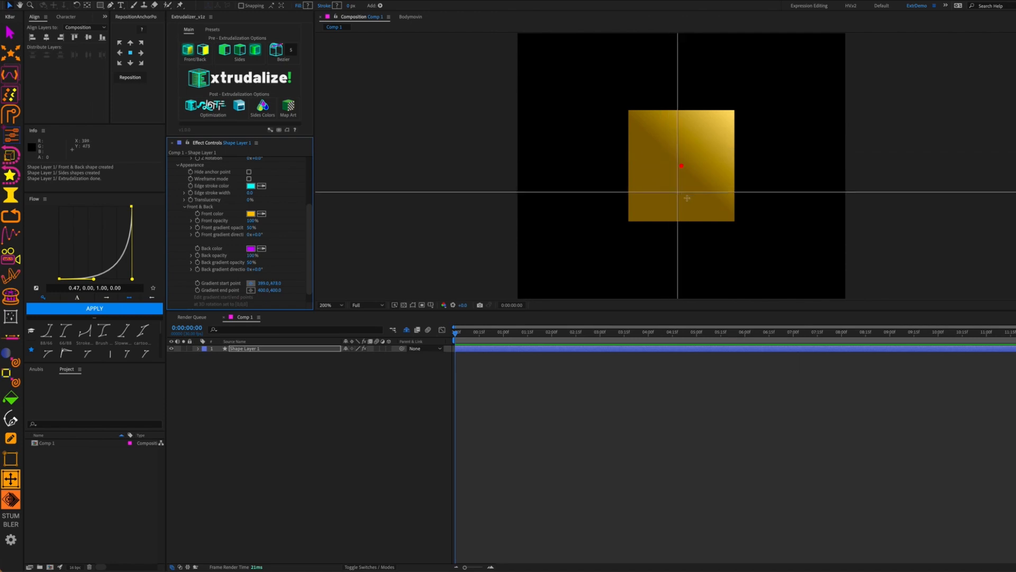
click(731, 218)
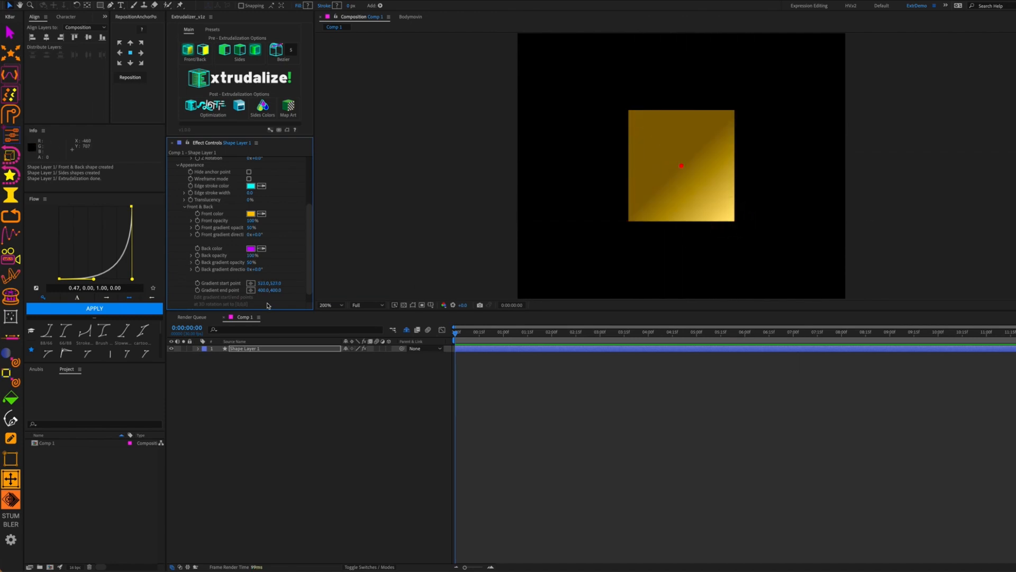
click(251, 291)
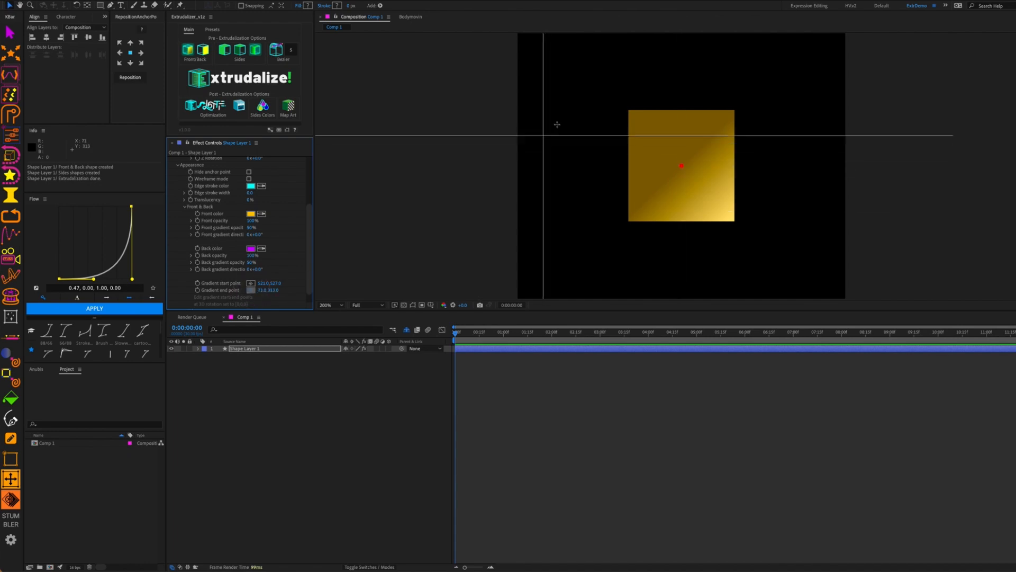
click(628, 111)
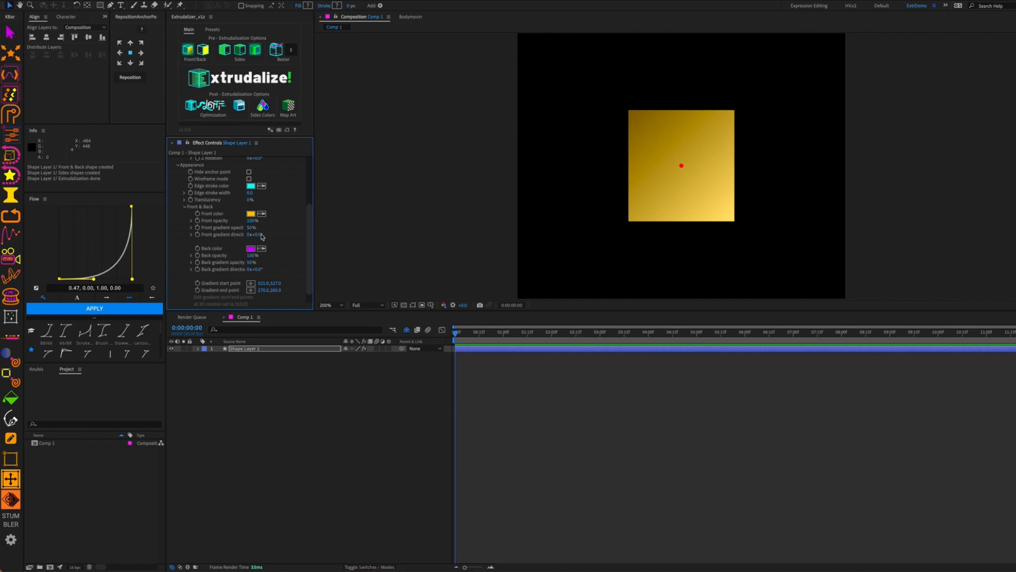
drag(259, 236, 259, 262)
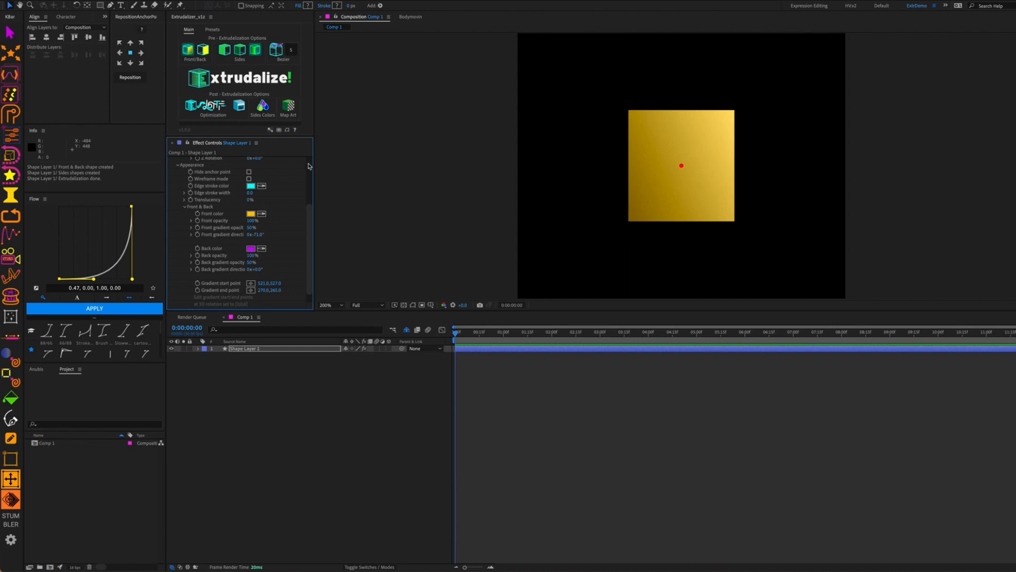
scroll(294, 262, down, 2)
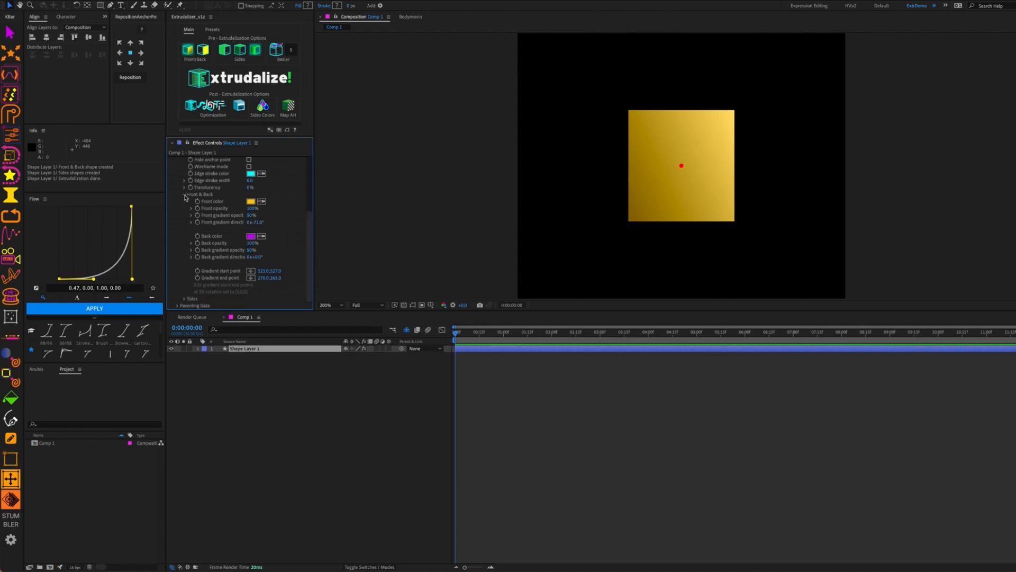
Collapse Front & Back, expand Sides, and set X Rotation to -45° and Y Rotation to 45°
click(185, 194)
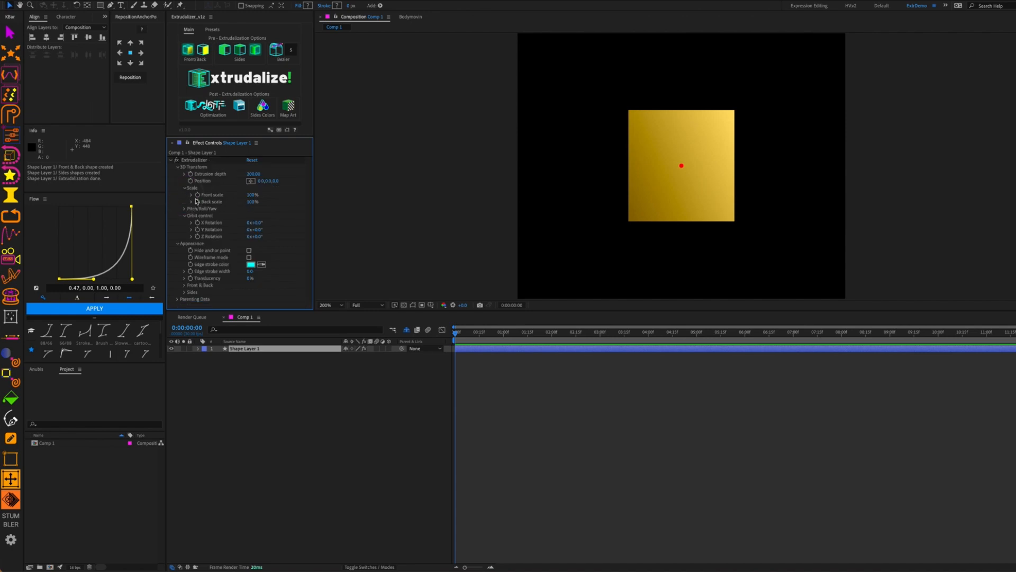
click(184, 292)
scroll(194, 293, down, 3)
scroll(311, 228, down, 1)
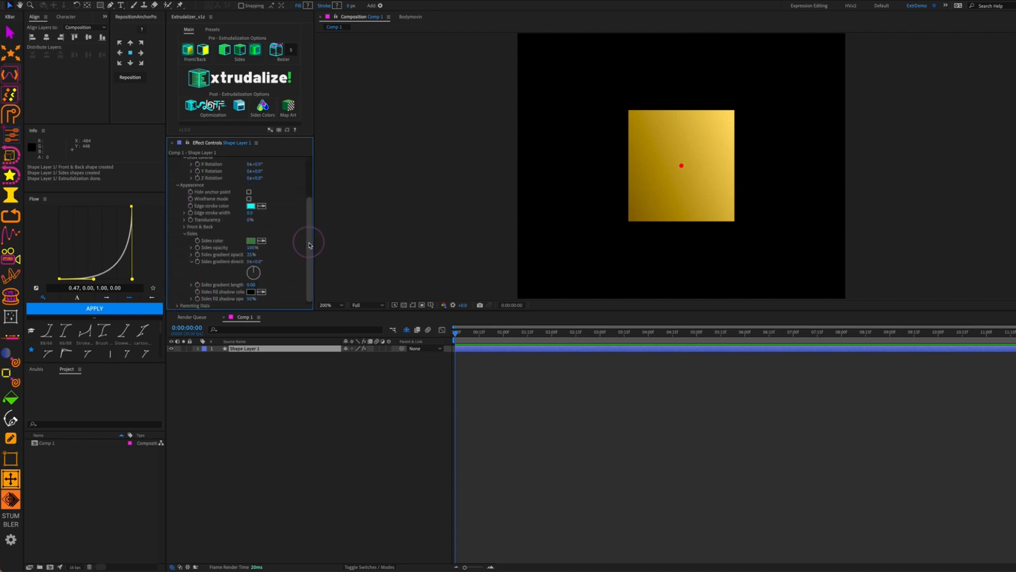
scroll(247, 174, up, 3)
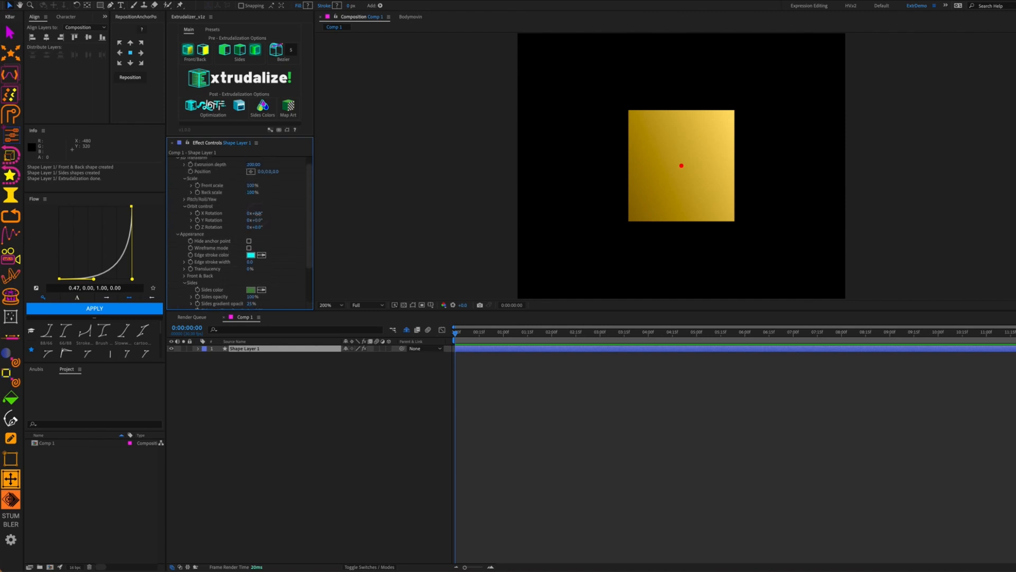
drag(257, 214, 262, 213)
click(258, 213)
text(-)
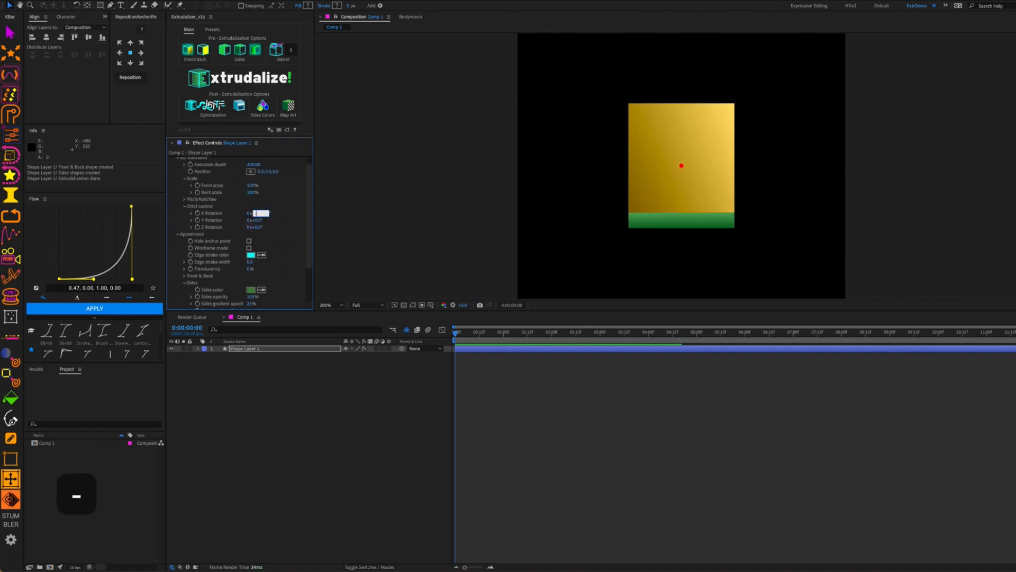
text(45)
key(Tab)
text(45)
key(Tab)
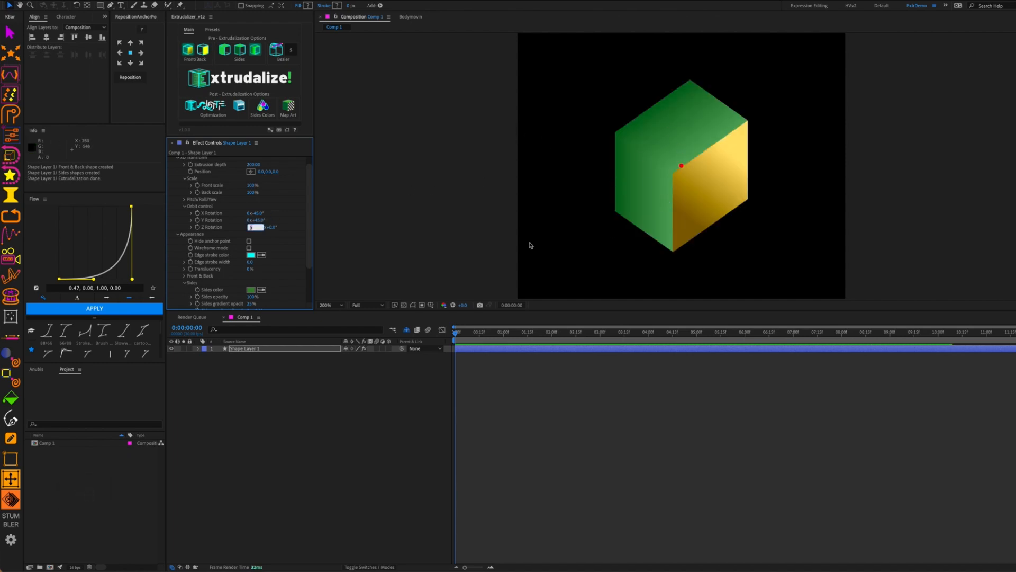
scroll(292, 251, down, 3)
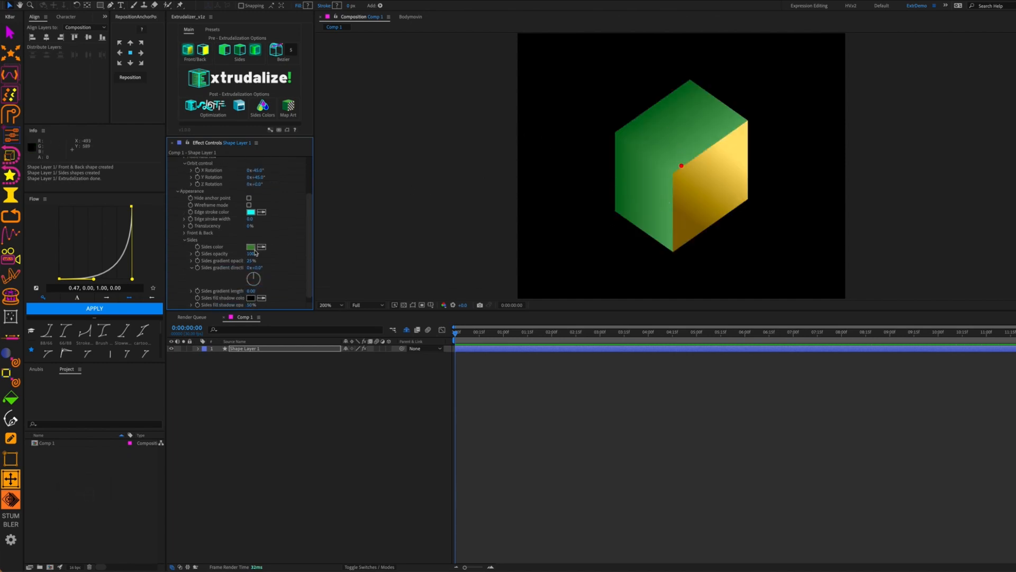
Change the Sides color from green to bright blue 0045FF
click(251, 247)
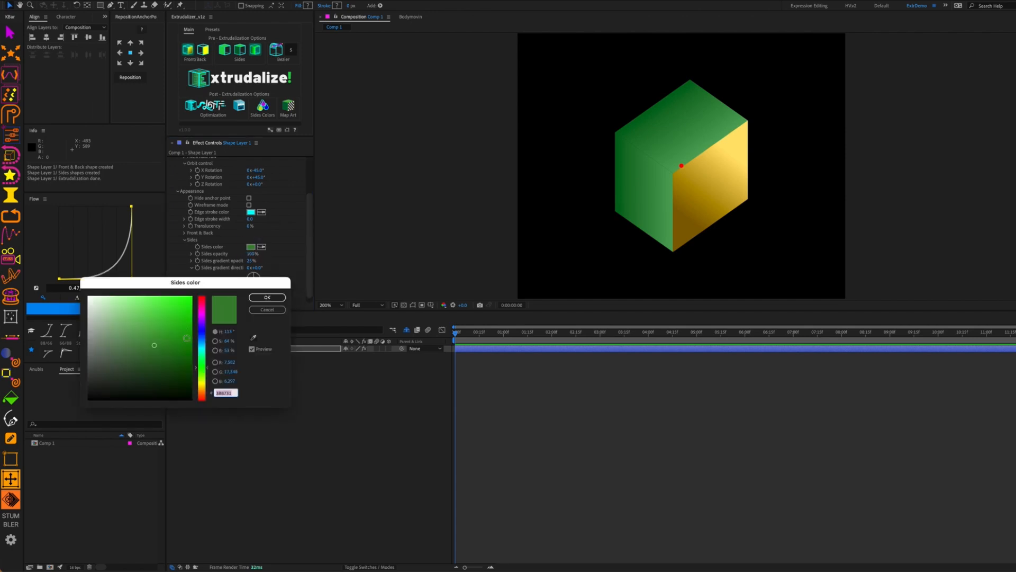
drag(204, 361, 192, 297)
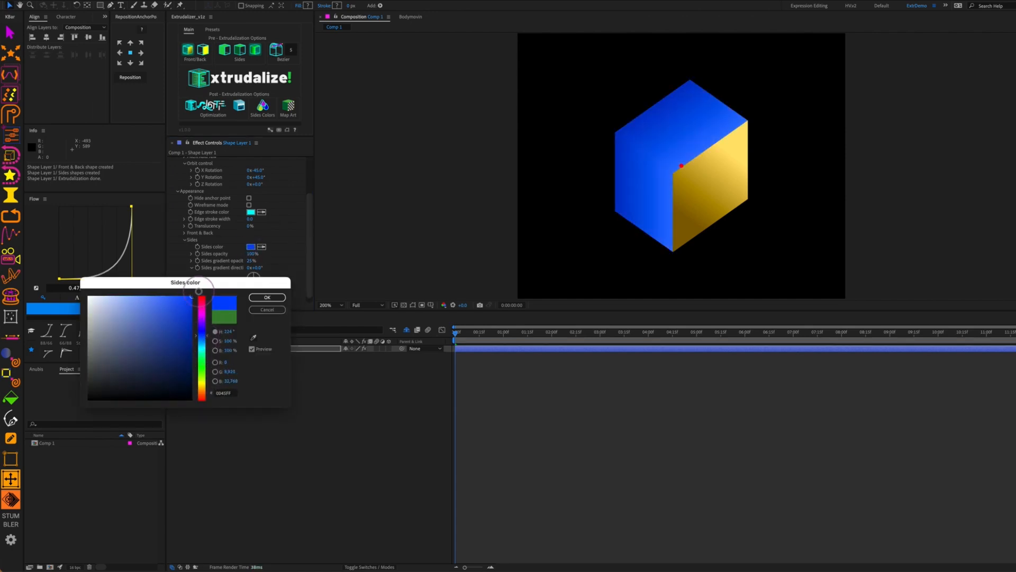
click(267, 297)
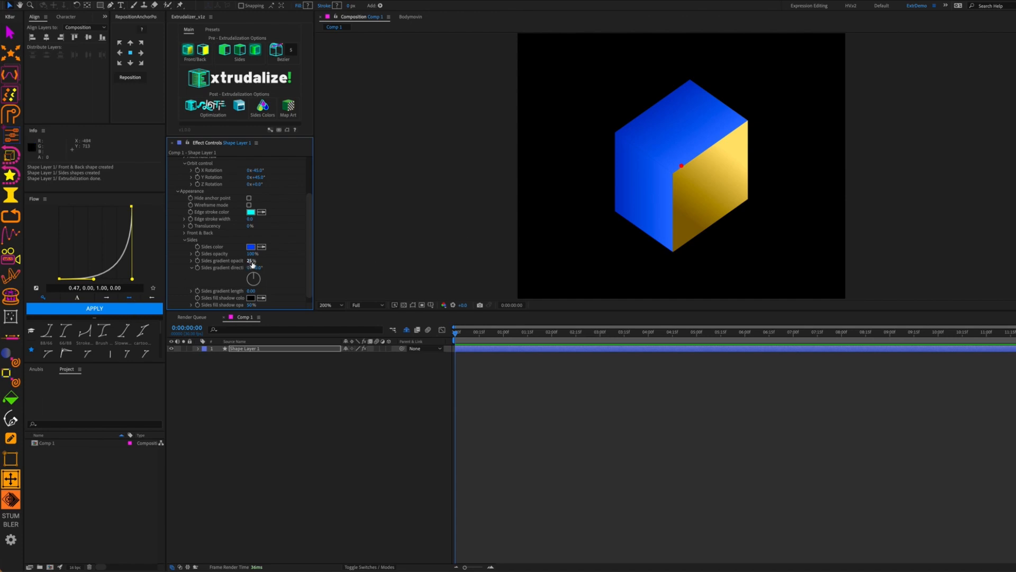
Set the Sides gradient opacity to about 41% and lengthen the sides gradient to 0.58
drag(253, 260, 320, 271)
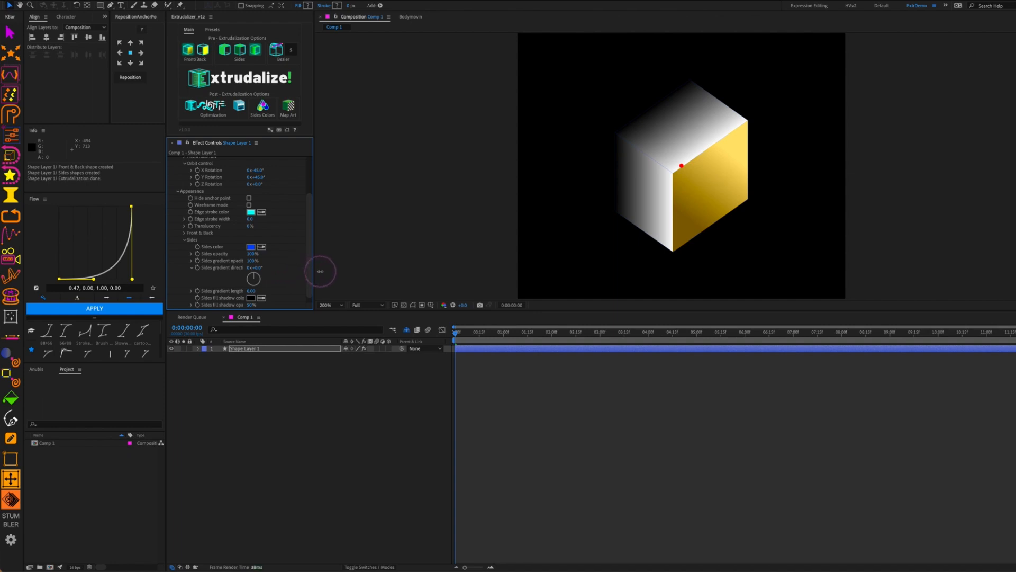
mouse_move(320, 271)
mouse_down()
mouse_move(262, 268)
mouse_move(284, 268)
mouse_move(277, 264)
mouse_up()
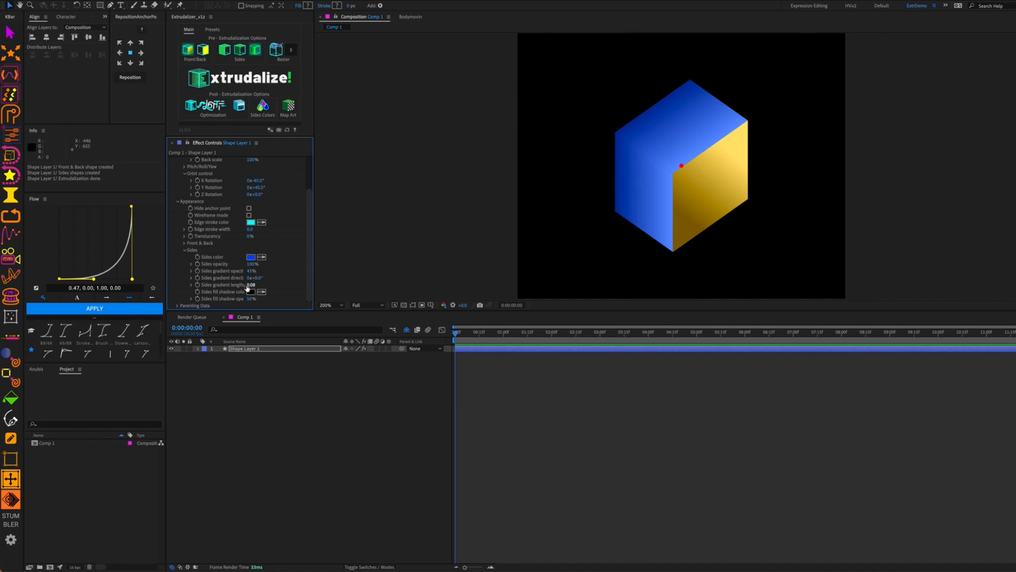
mouse_move(253, 287)
mouse_down()
mouse_move(309, 285)
mouse_move(246, 288)
mouse_move(269, 274)
mouse_move(354, 268)
mouse_move(248, 290)
mouse_up()
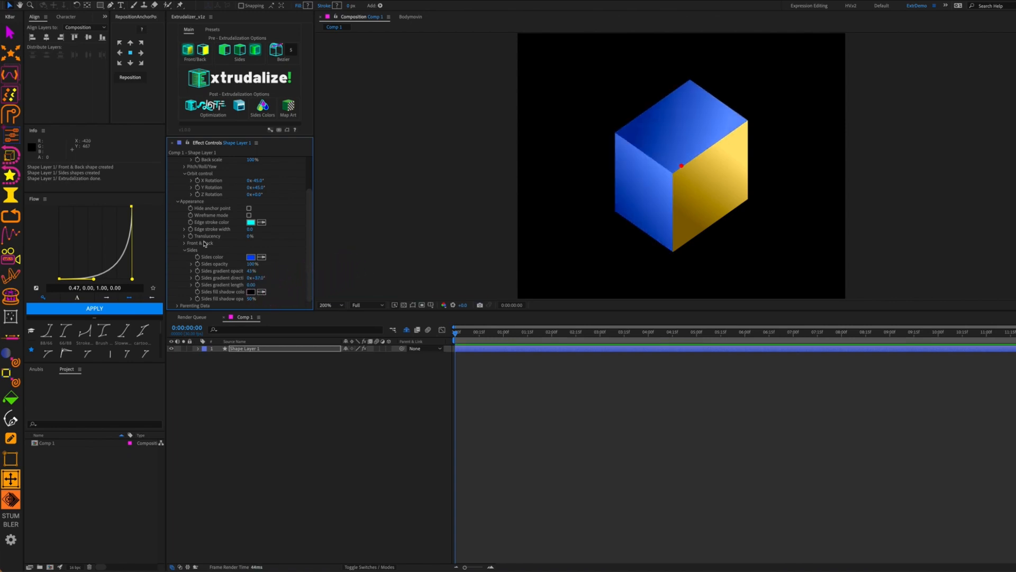
Collapse Sides and Appearance, expand Parenting Data, and scrub Y Rotation down to about 10°
click(186, 251)
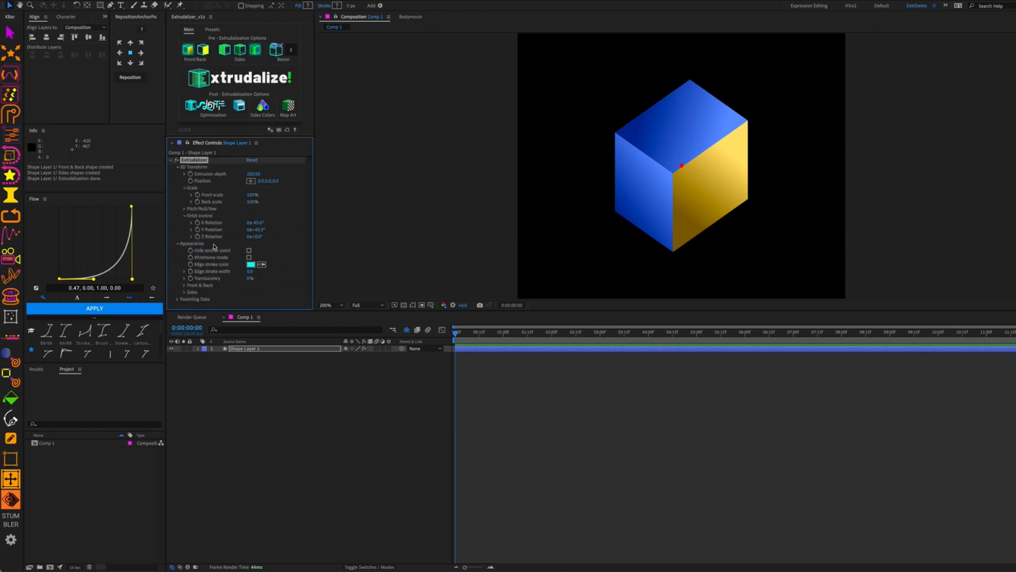
click(178, 244)
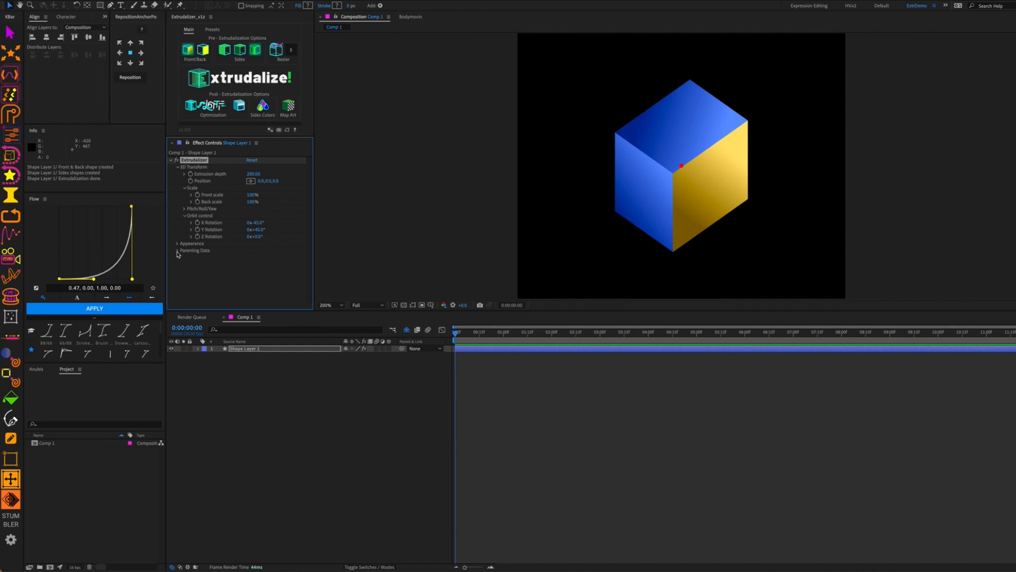
click(178, 251)
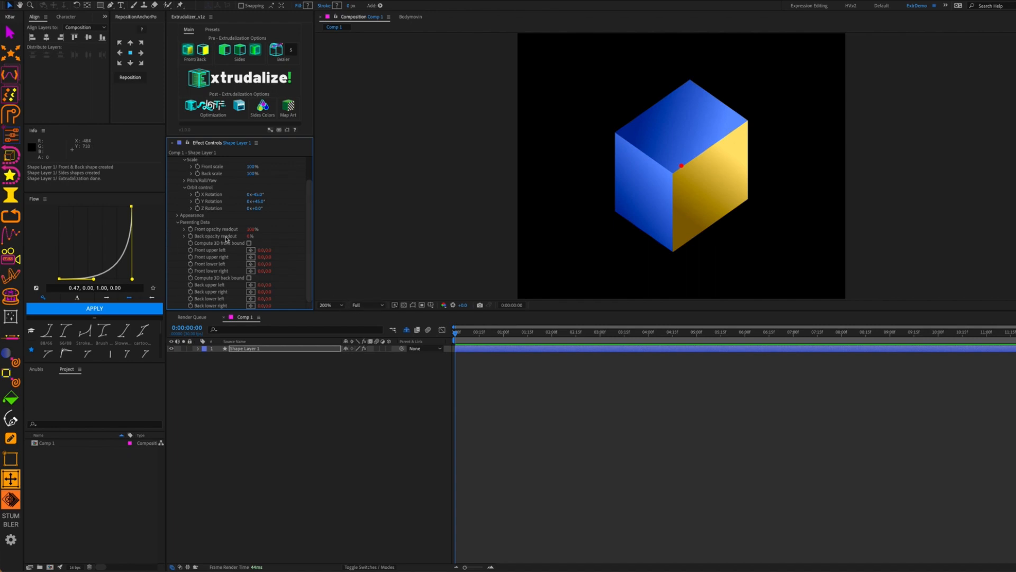
scroll(239, 229, up, 3)
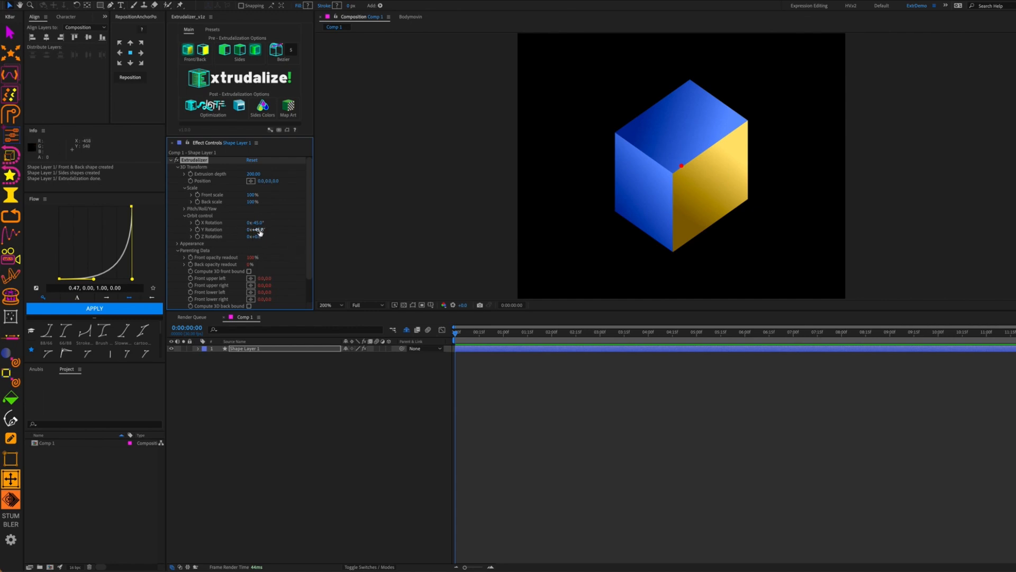
drag(260, 232, 241, 246)
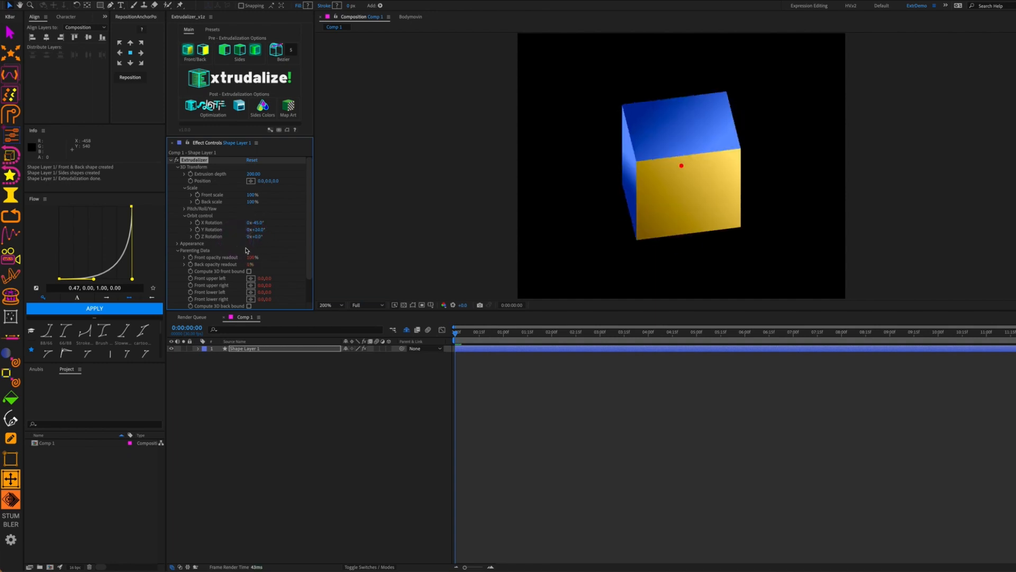
Try Compute 3D front and back bound in Parenting Data, then leave both unticked
scroll(238, 247, down, 2)
click(249, 242)
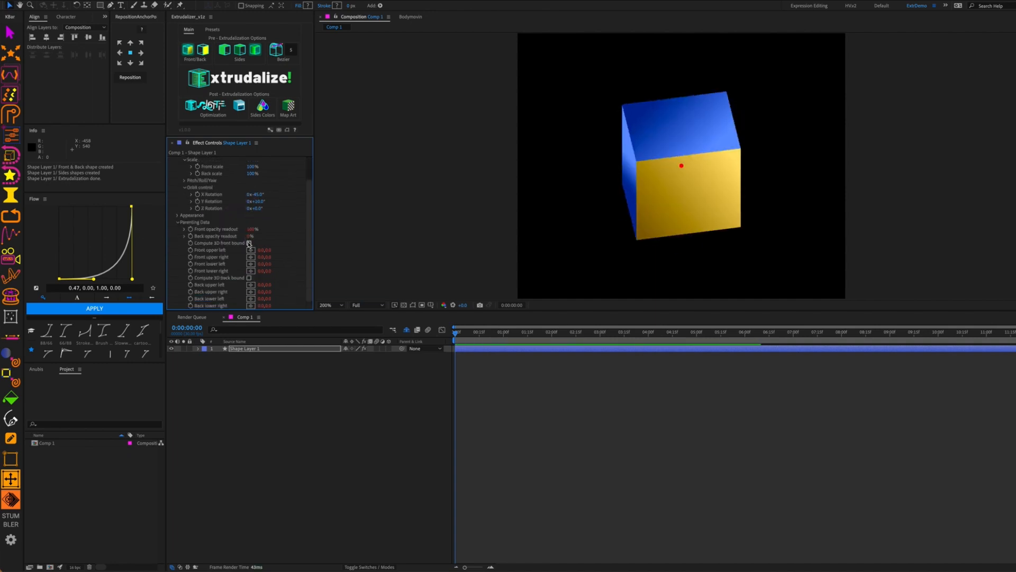
click(249, 277)
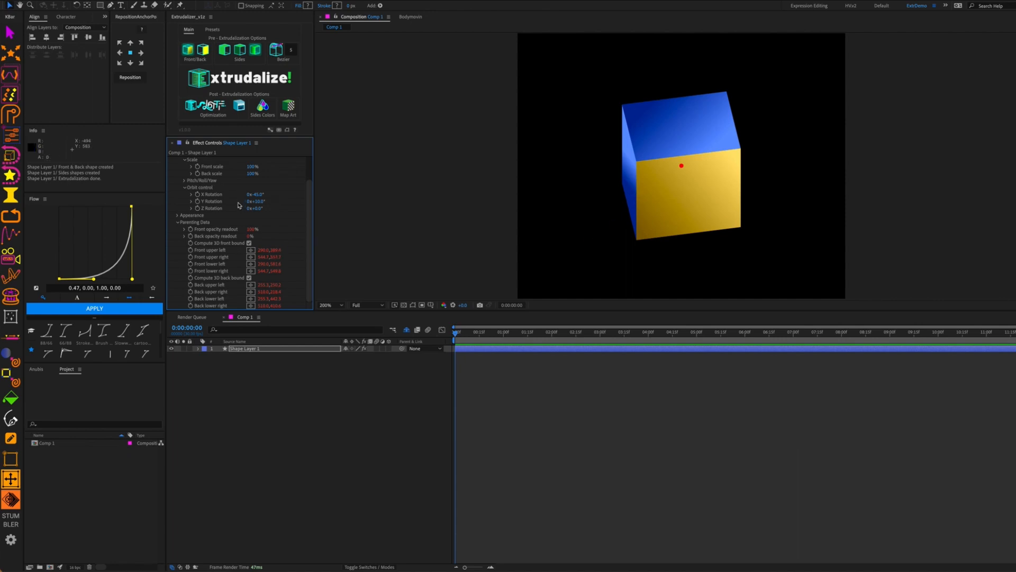
click(250, 244)
click(249, 278)
Collapse the Parenting Data and 3D Transform groups in Effect Controls
click(177, 223)
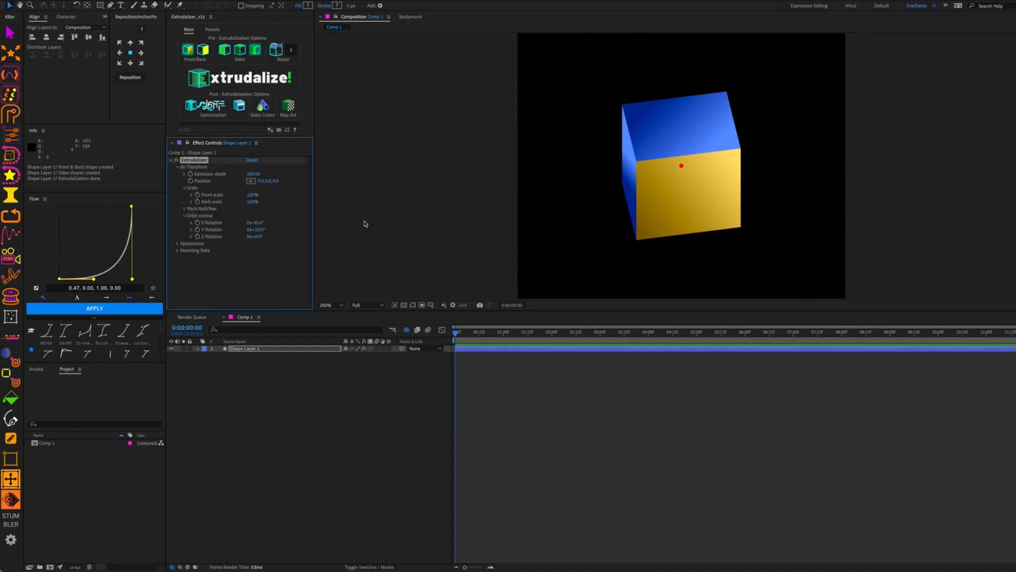
click(178, 166)
click(224, 204)
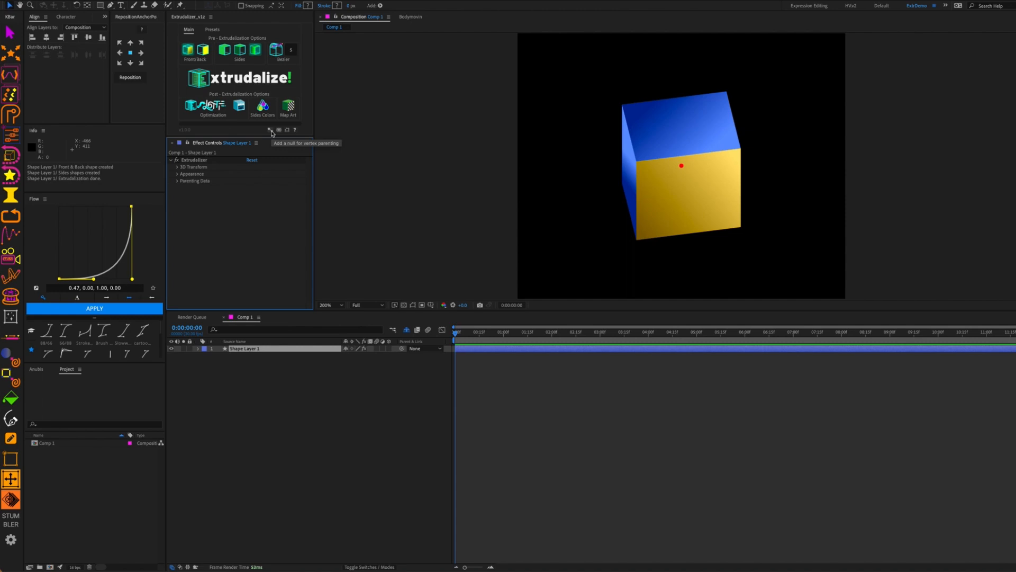
Select Shape Layer 1 and add a Vertex Parent 1 null with Extrudalizer
click(254, 386)
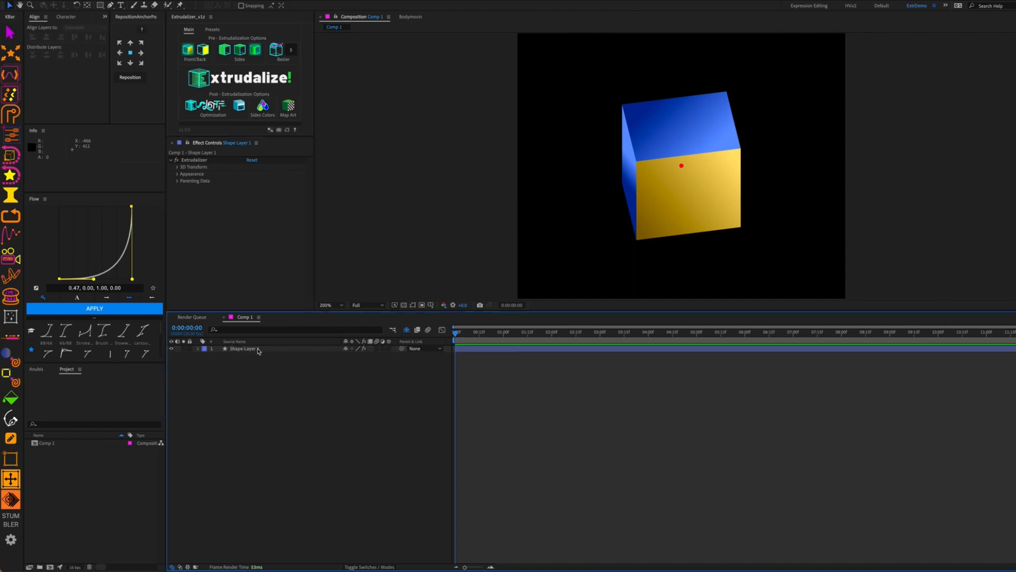
click(258, 349)
click(345, 381)
click(258, 350)
click(270, 131)
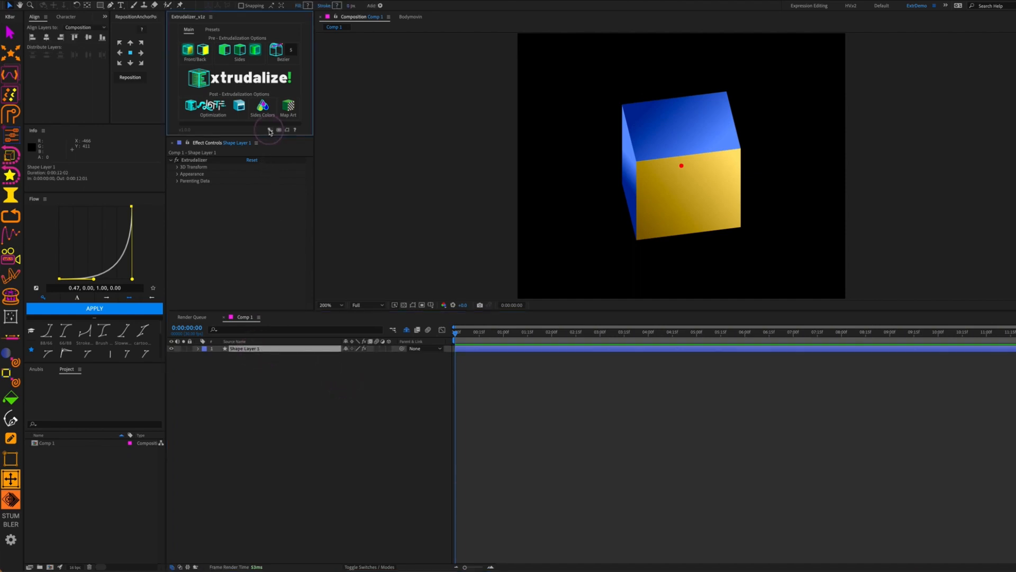
click(250, 342)
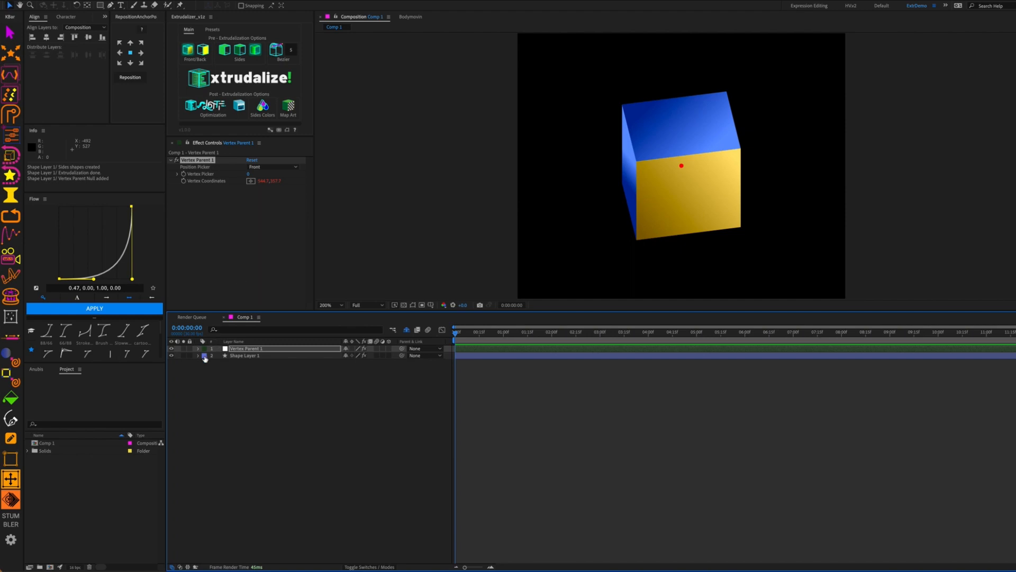
click(412, 306)
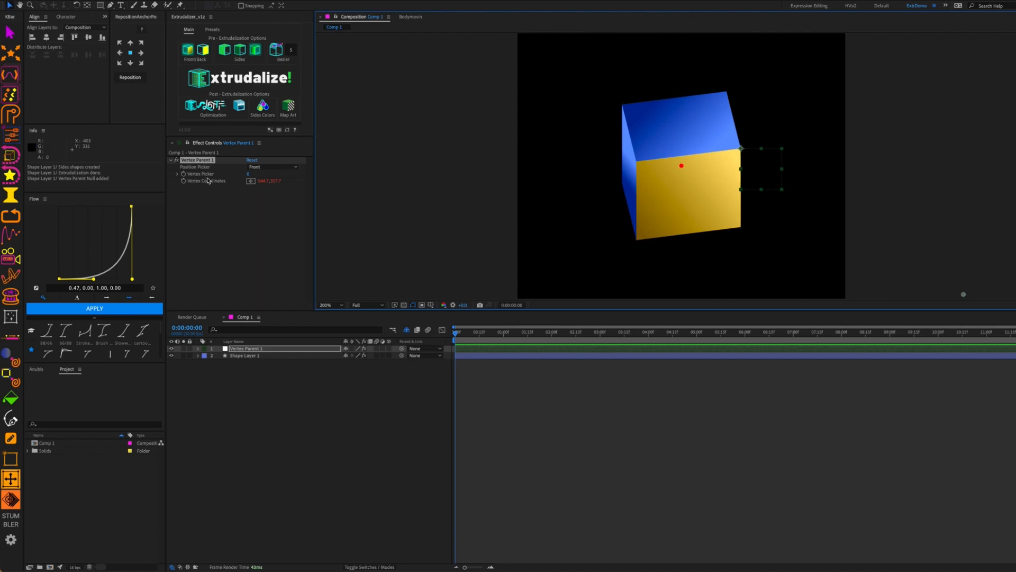
Set the null's Position Picker to Back and Vertex Picker to 0, the top-right corner
click(254, 167)
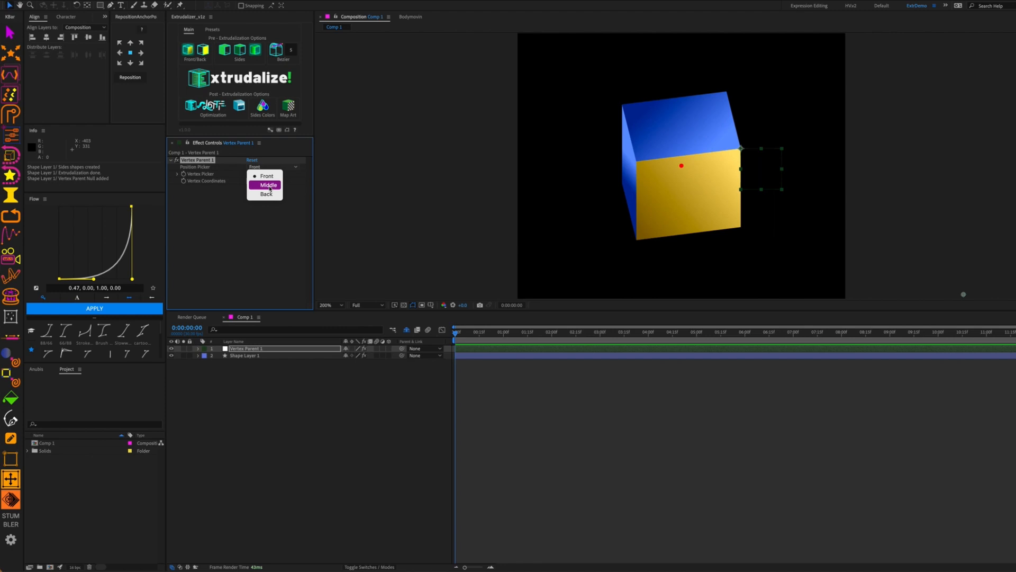
click(268, 185)
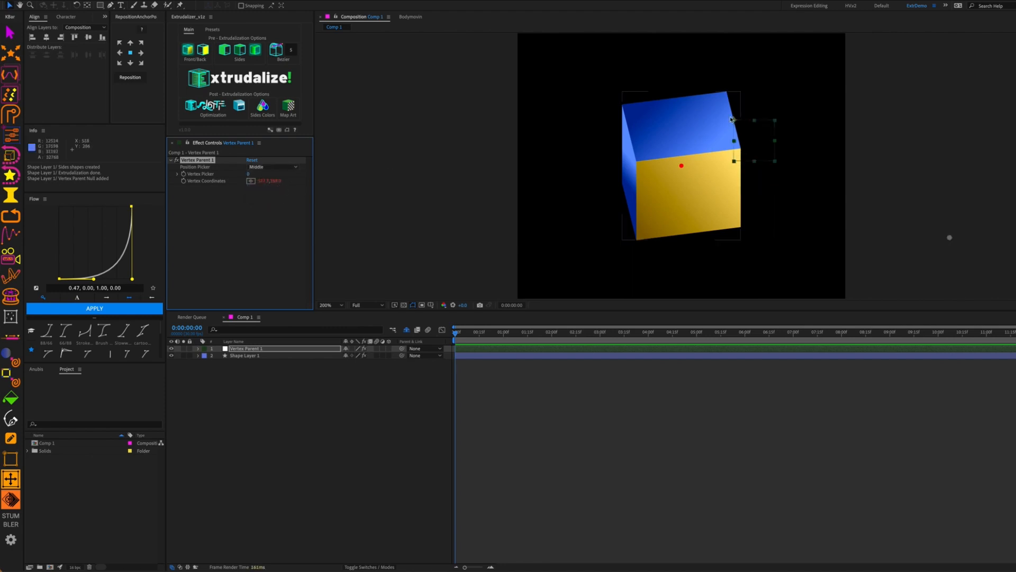
click(260, 167)
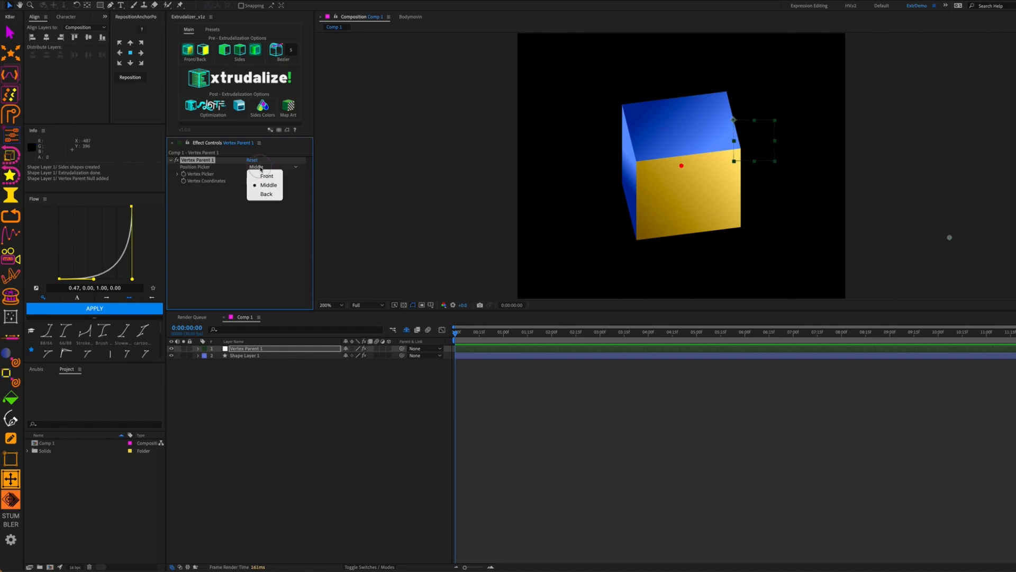
click(266, 194)
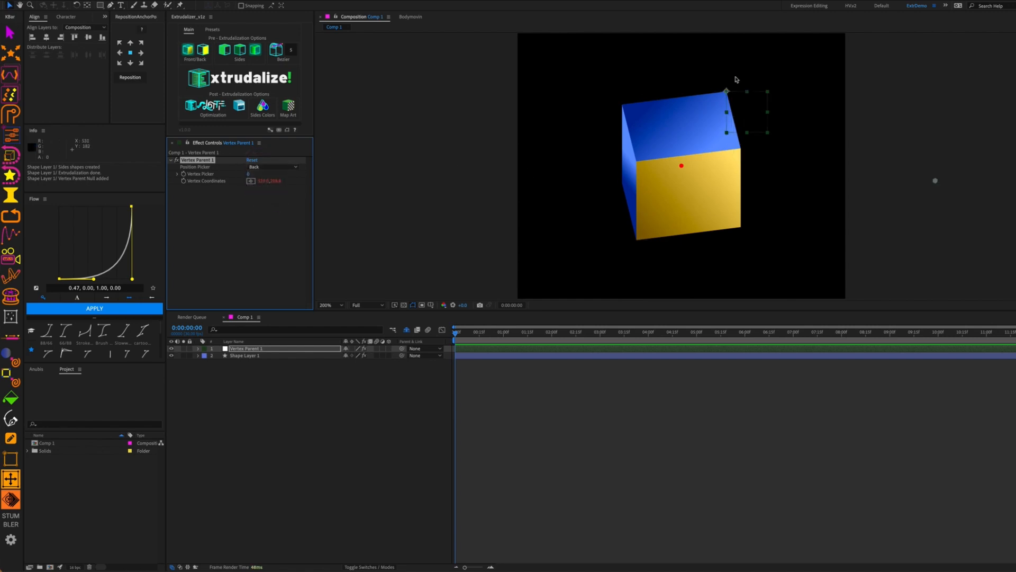
click(249, 174)
drag(250, 174, 252, 174)
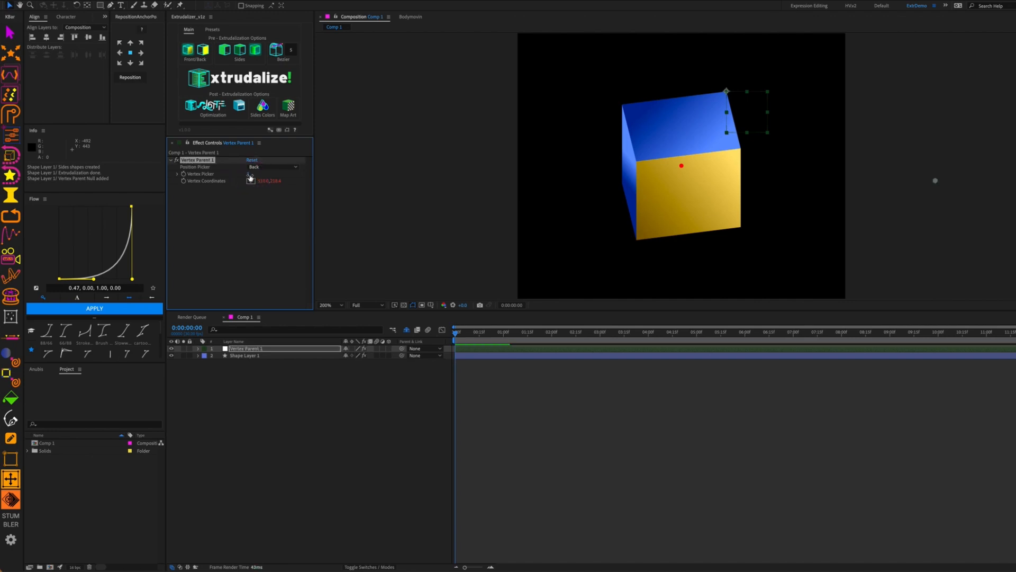
click(251, 174)
key(Up)
key(Up)
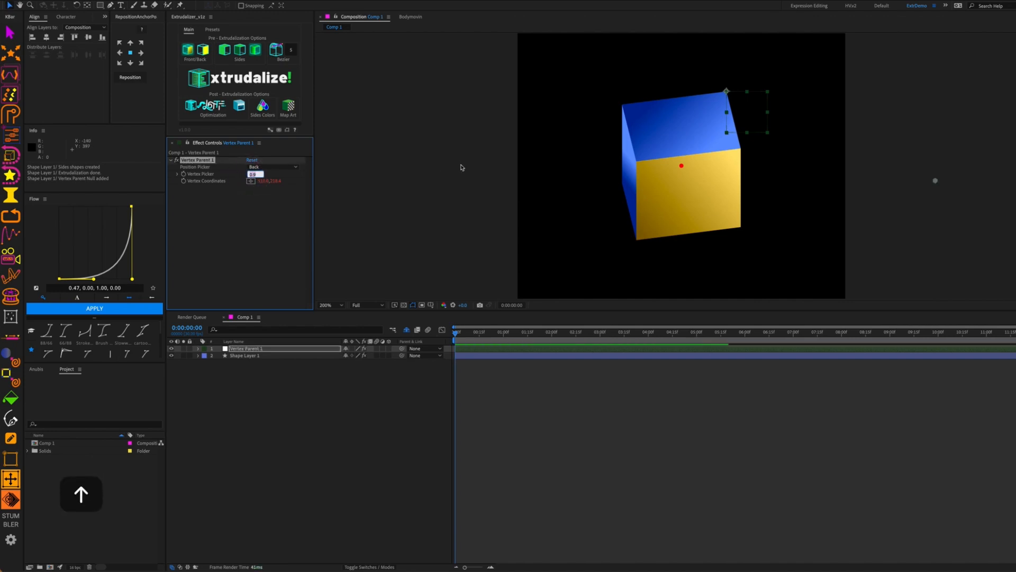
key(shift+Up)
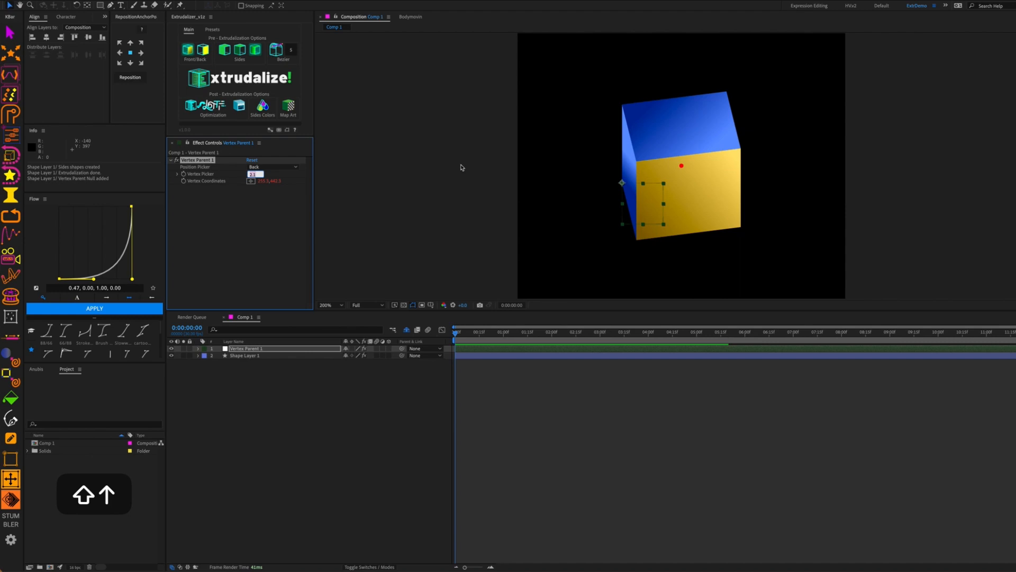
key(shift+Up)
key(shift+Down)
key(shift+Down)
key(shift+Down)
key(shift+Down)
key(shift+Down)
key(shift+Down)
key(shift+Down)
key(shift+Down)
key(shift+Down)
click(259, 195)
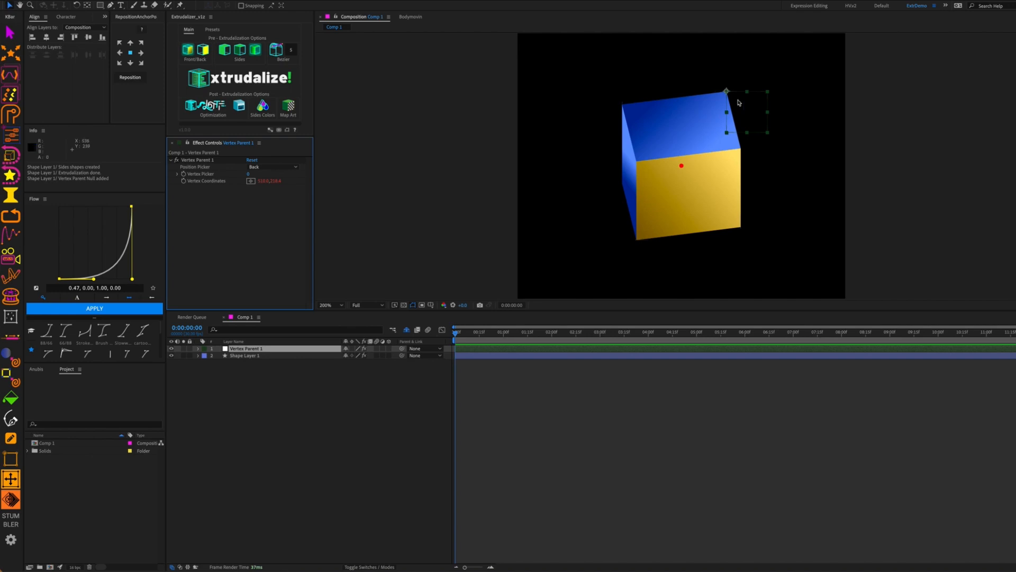
Draw a red rounded square at the cube's corner and parent it to Vertex Parent 1
key(q)
click(735, 45)
mouse_move(645, 173)
mouse_down()
mouse_move(684, 210)
mouse_move(683, 176)
mouse_move(721, 108)
mouse_move(826, 70)
mouse_move(743, 91)
mouse_up()
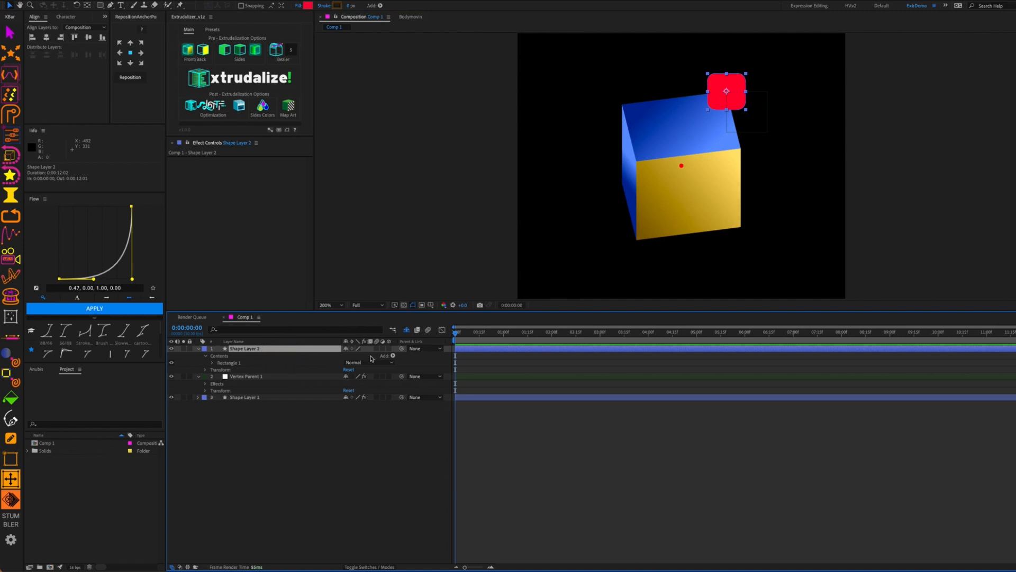
drag(401, 350, 286, 377)
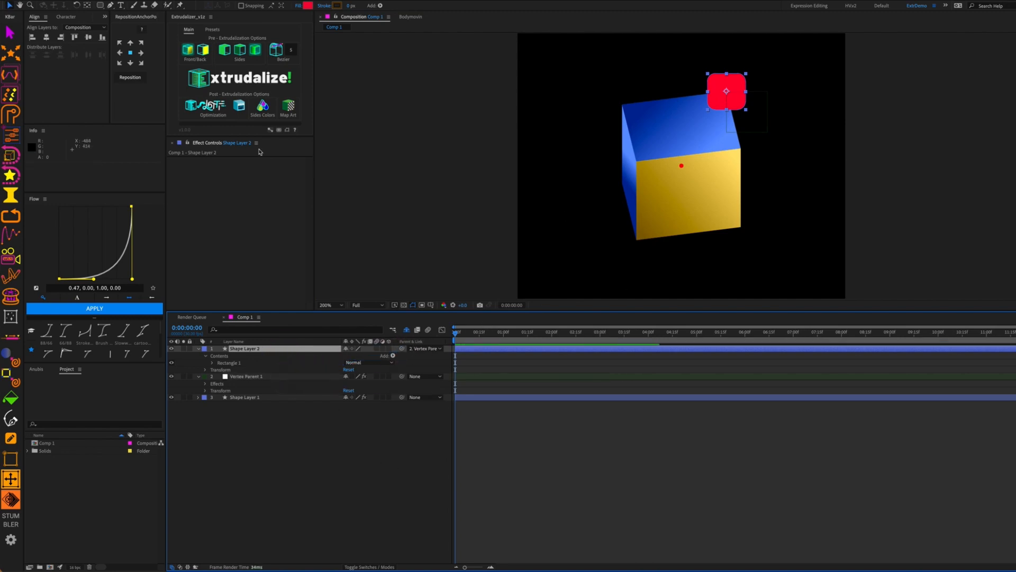
Scrub Shape Layer 1's X Rotation to show the magenta top, the square following
click(249, 396)
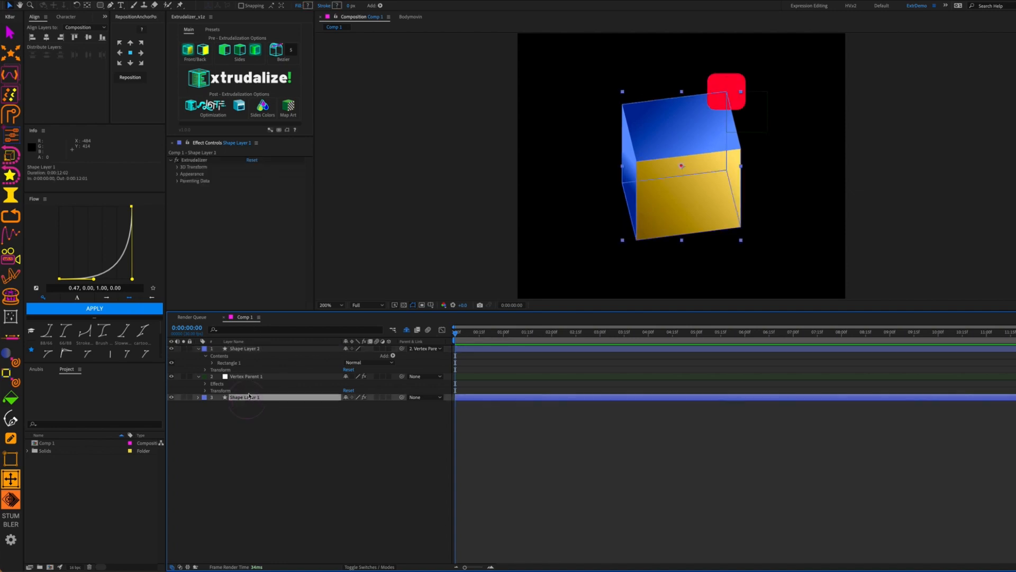
click(177, 168)
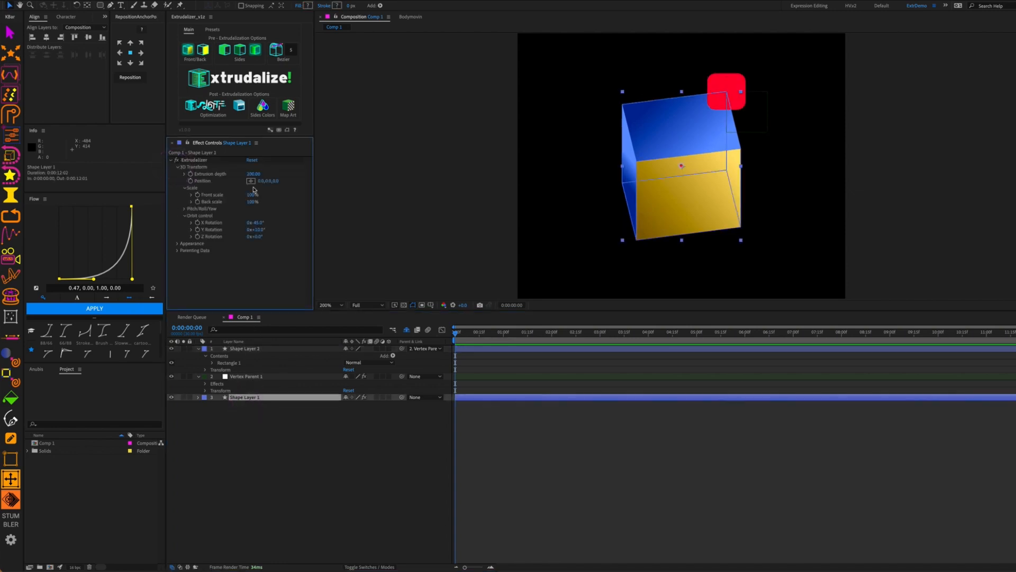
mouse_move(259, 226)
mouse_down()
mouse_move(293, 223)
mouse_move(268, 233)
mouse_move(287, 237)
mouse_move(229, 247)
mouse_move(259, 223)
mouse_move(308, 225)
mouse_move(257, 235)
mouse_up()
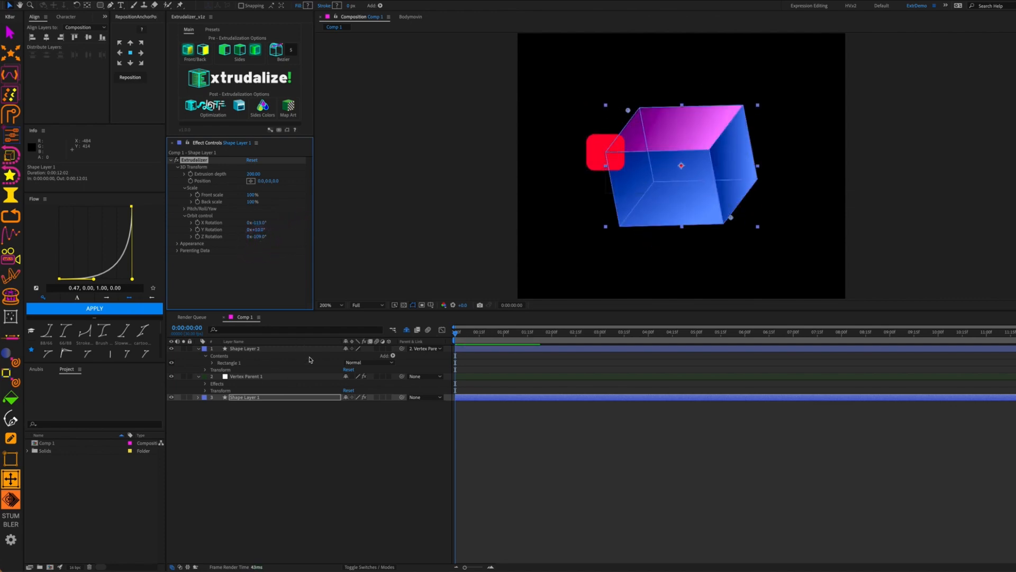
Delete the red square layer and deselect all layers
click(333, 427)
click(598, 157)
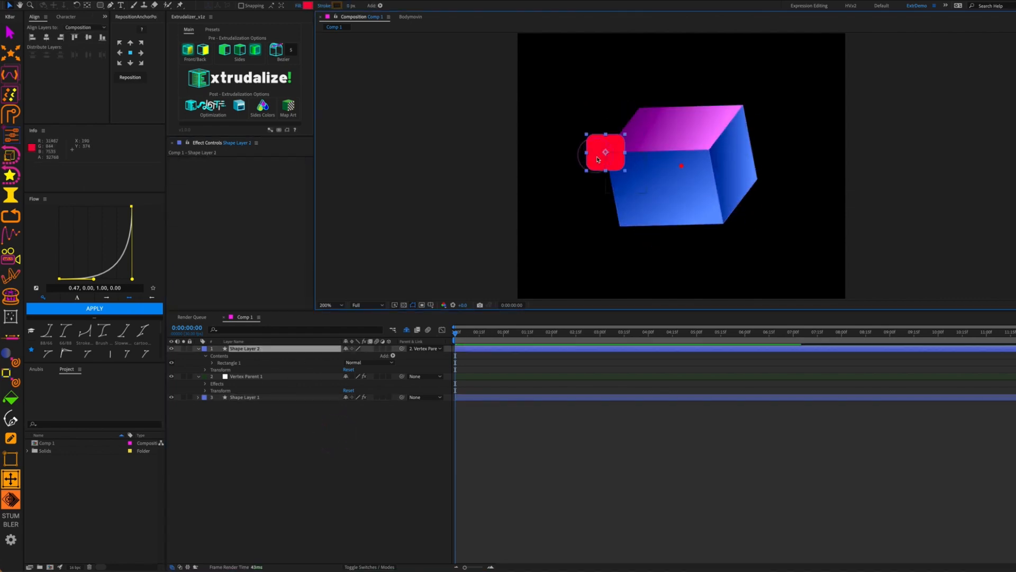
key(BackSpace)
click(279, 392)
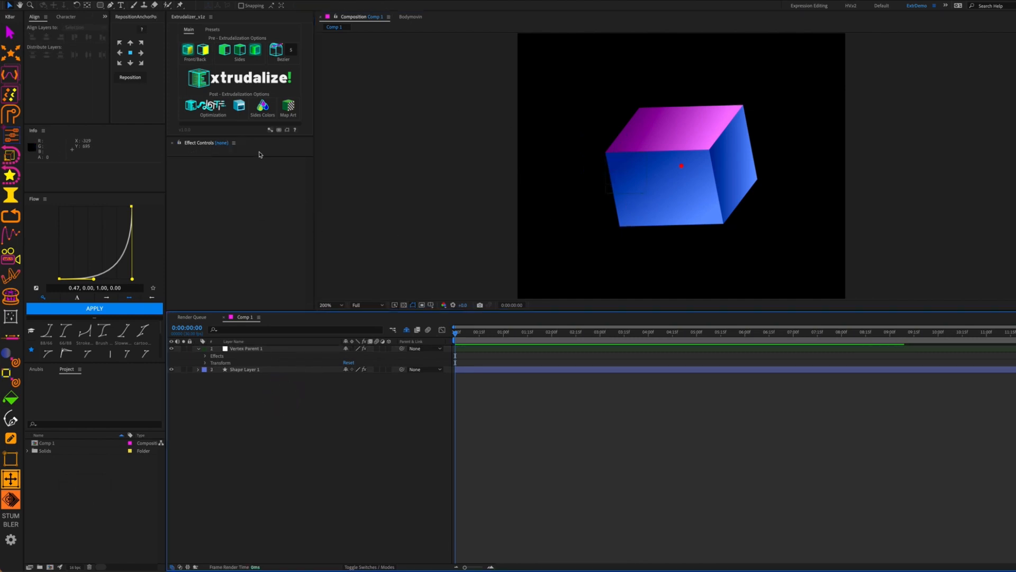
Reveal Vertex Parent 1's effects and add a second Vertex Parent 2 effect tracking the front face
click(237, 350)
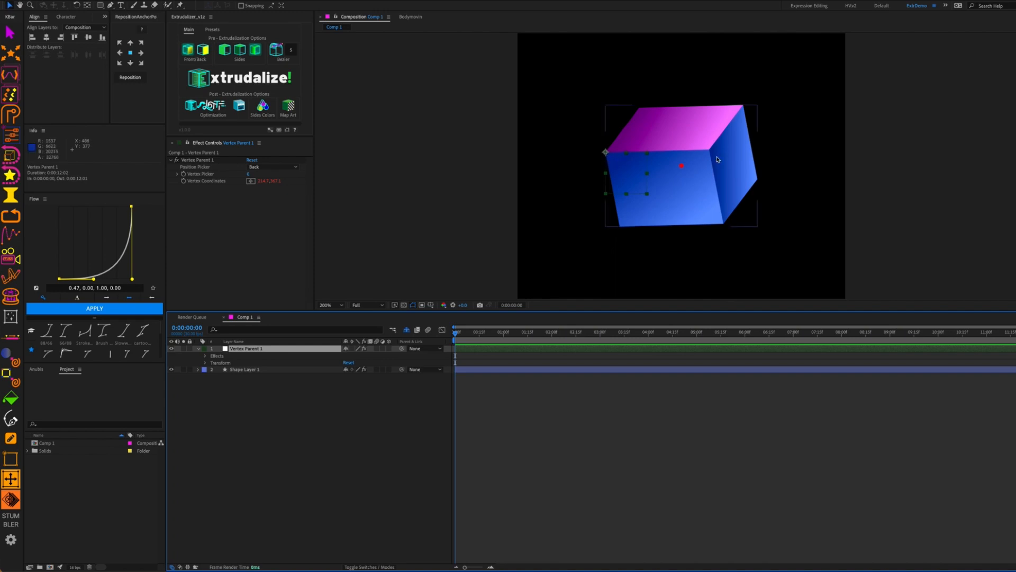
click(206, 355)
click(213, 363)
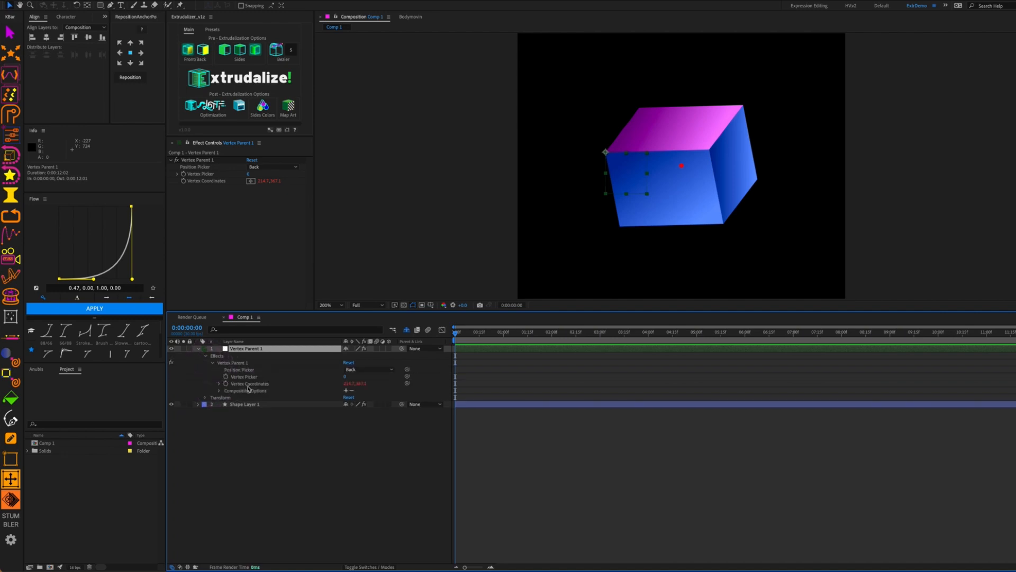
click(244, 363)
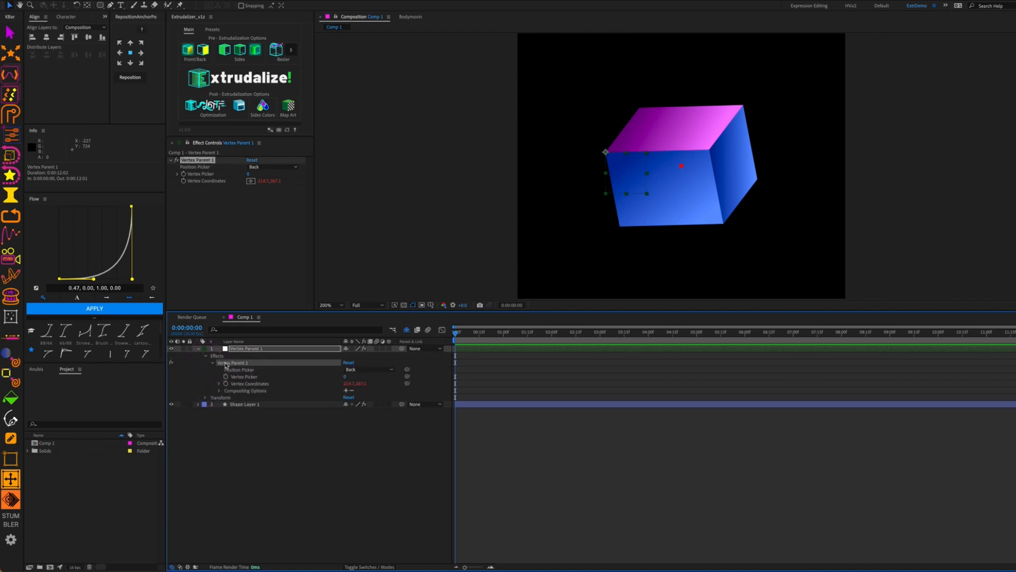
click(245, 348)
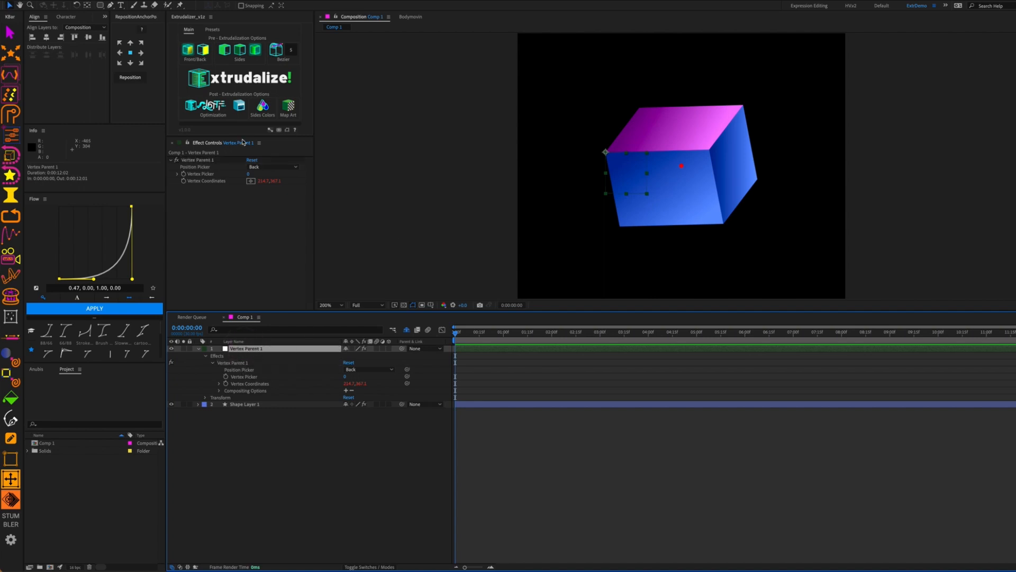
click(270, 130)
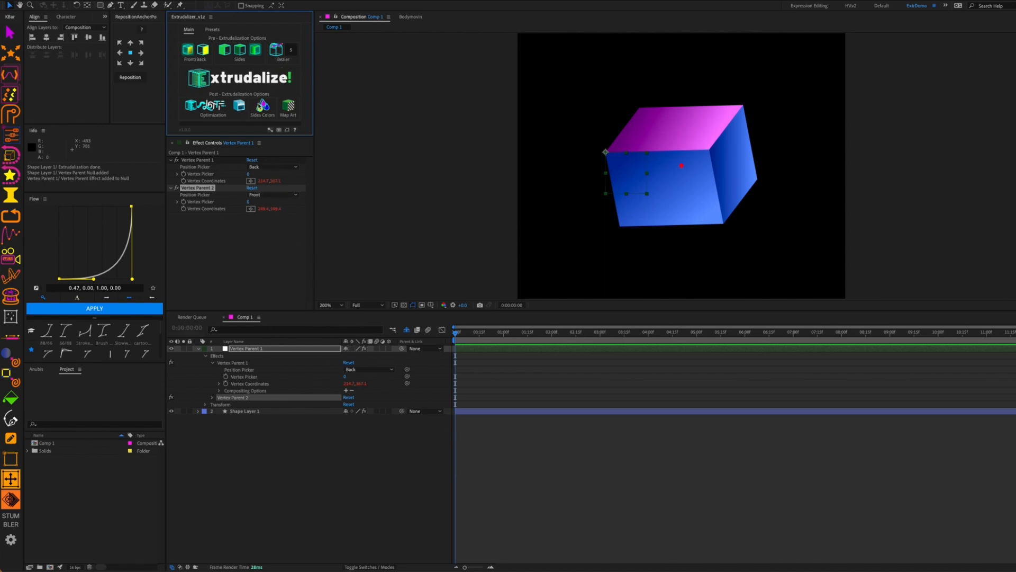
click(233, 411)
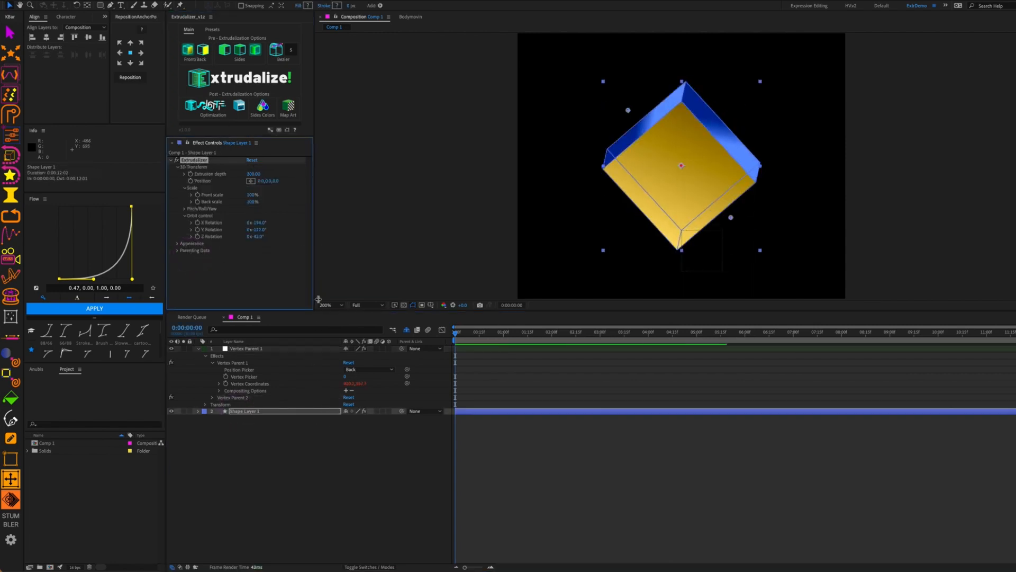
Set the first vertex parent to the front face, Vertex Picker 1
click(274, 350)
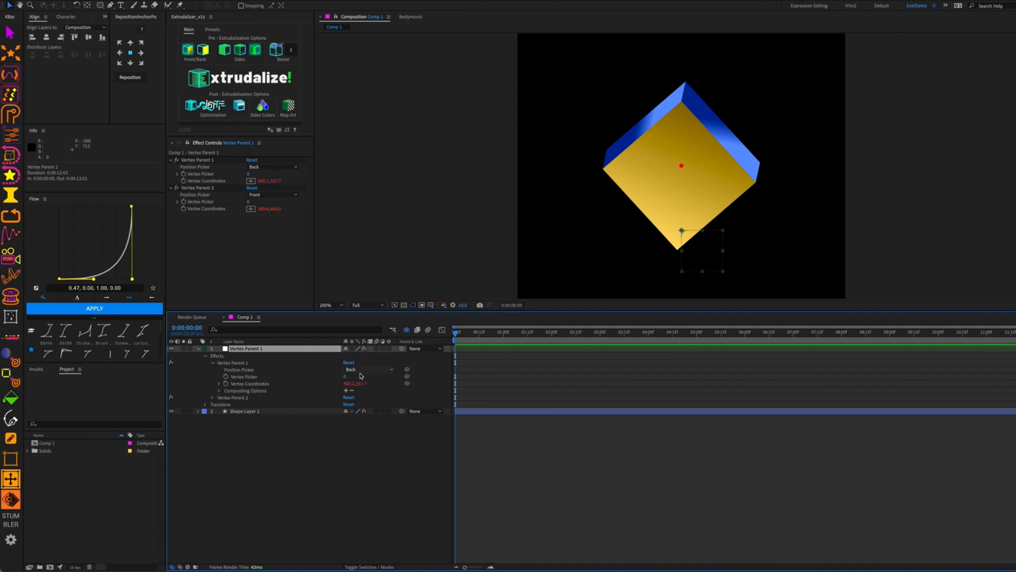
click(354, 369)
click(360, 380)
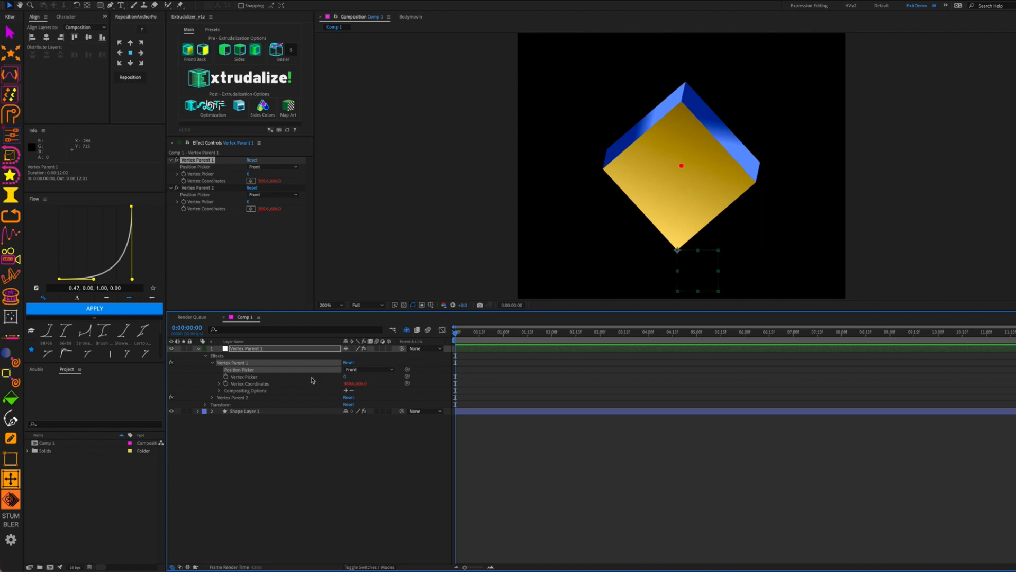
click(346, 378)
text(1)
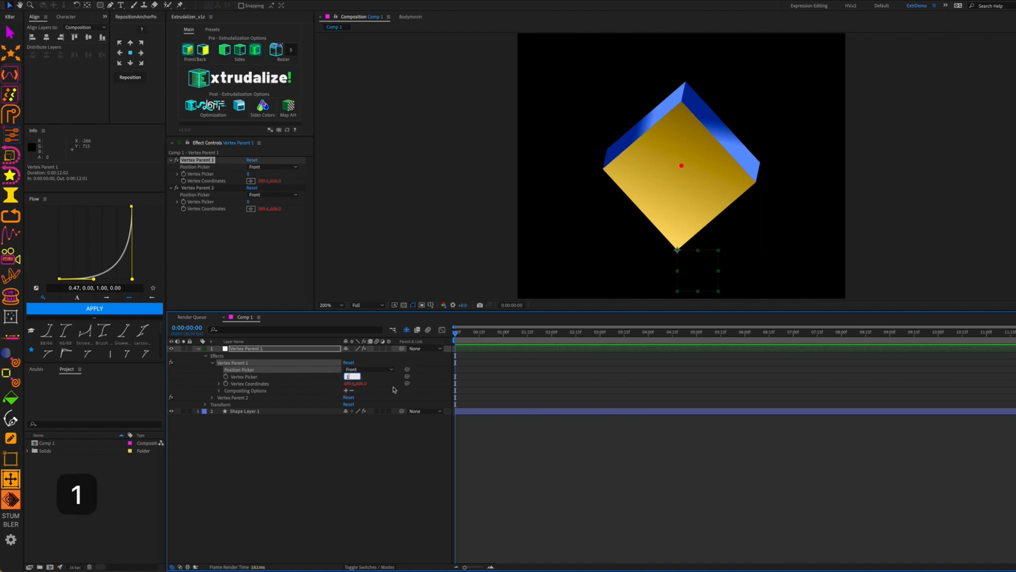
click(373, 431)
Set Vertex Parent 2's Vertex Picker to 3 and reveal the null's Transform properties
click(212, 397)
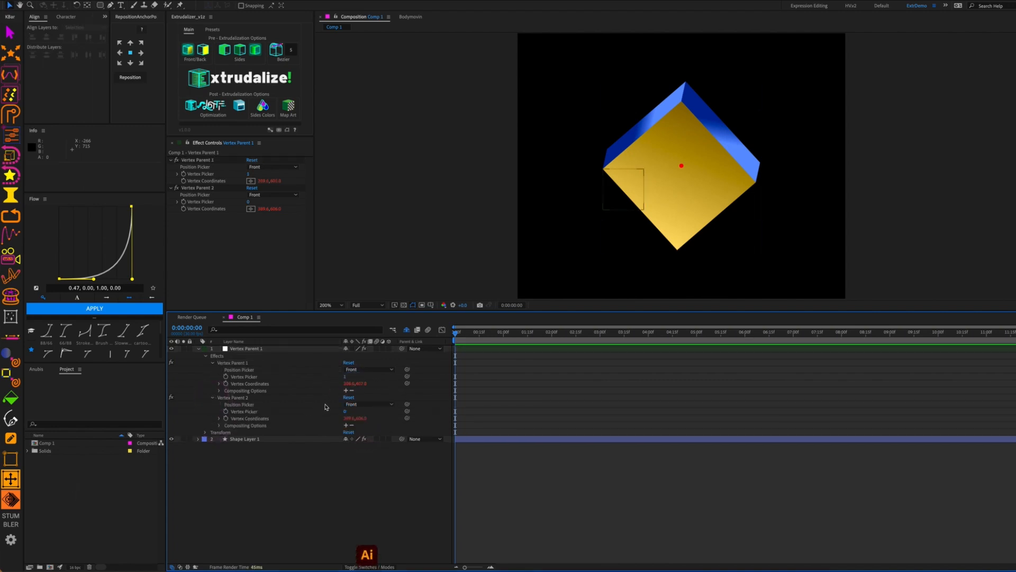
click(345, 411)
text(3)
click(404, 439)
click(206, 433)
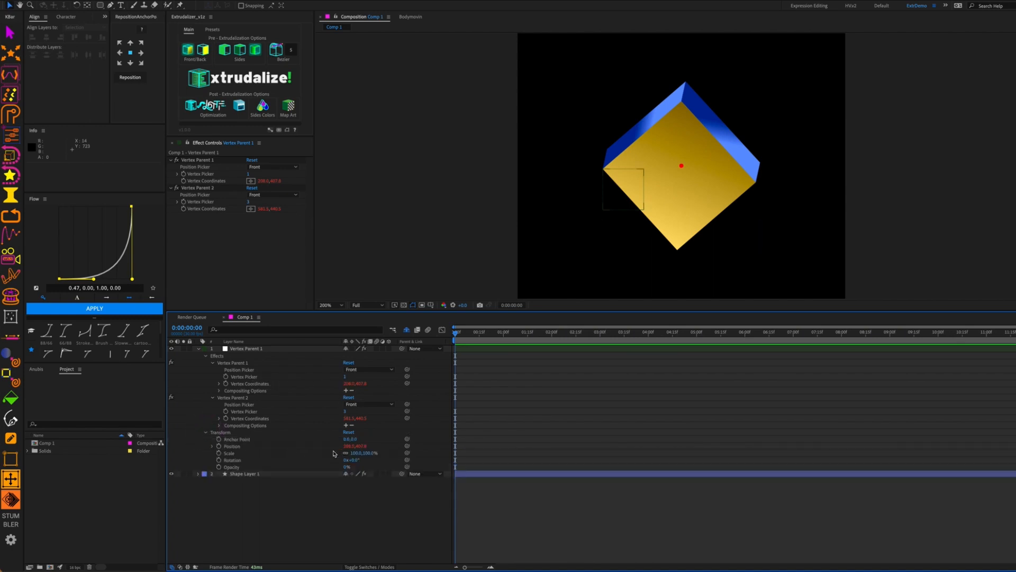
Add a Position expression, wrapping effect(1)("Vertex Coordinates") in a bracket and adding a second copy
alt+click(212, 449)
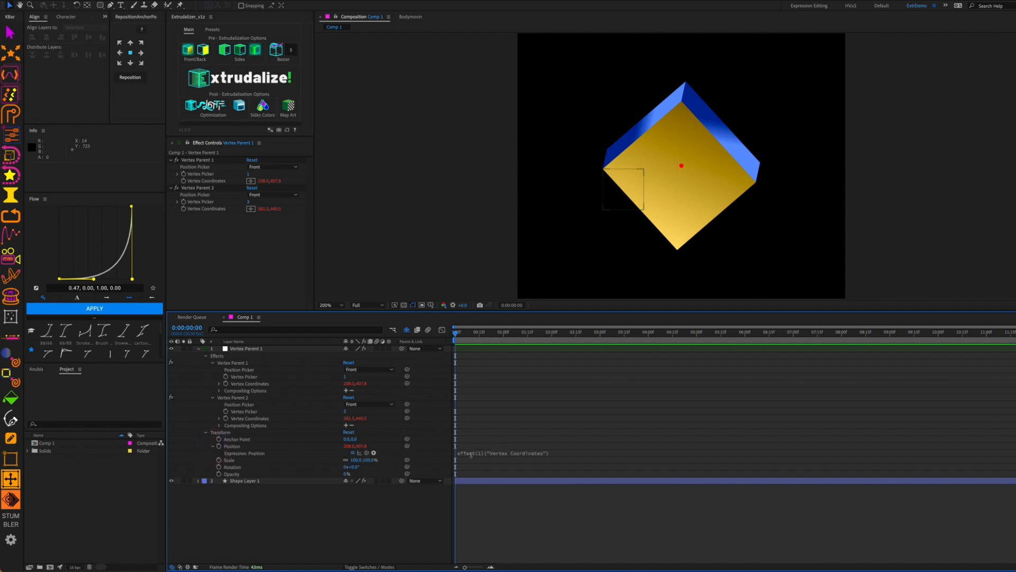
click(548, 453)
click(571, 452)
key(super+Left)
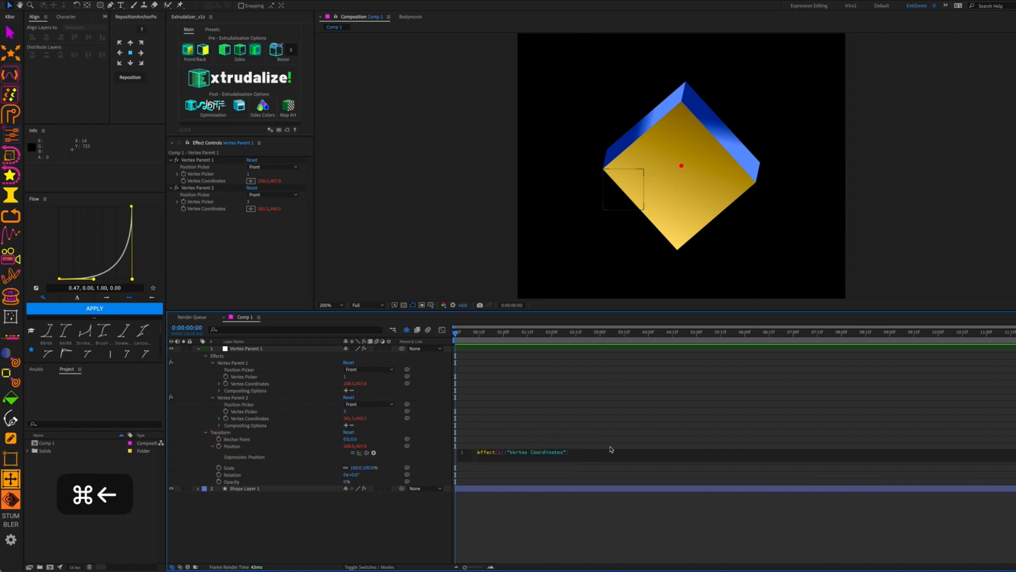
text(()
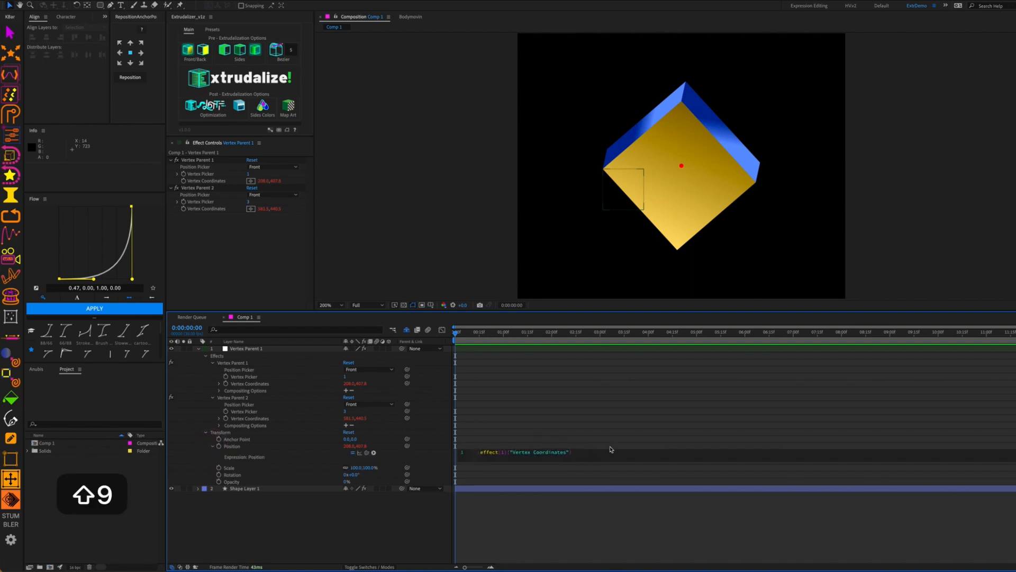
key(shift+End)
key(super+c)
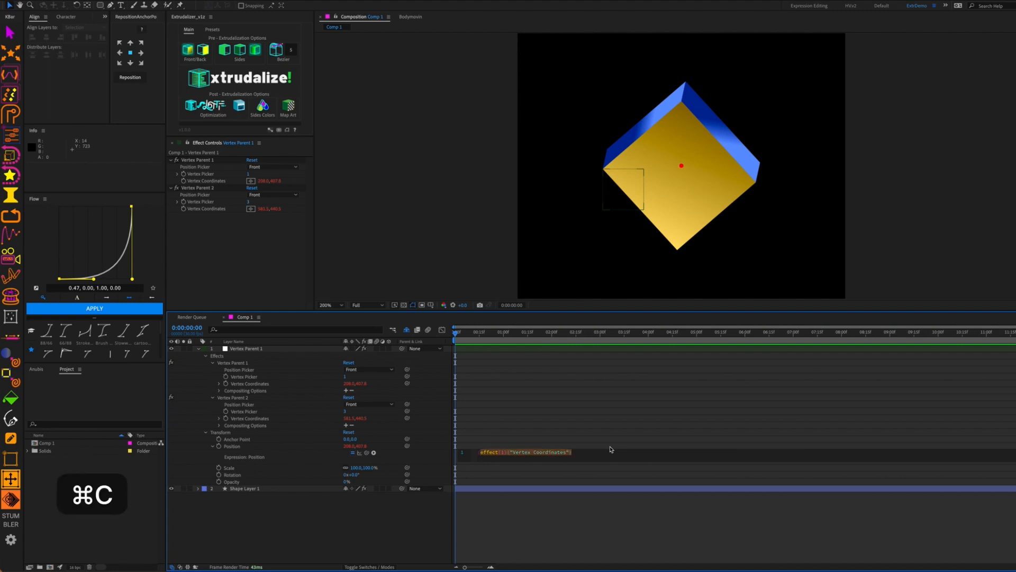
key(Right)
text(+)
key(super+v)
Change the copy to effect(2) and divide the sum by 2 to apply the midpoint expression
key(alt+Left)
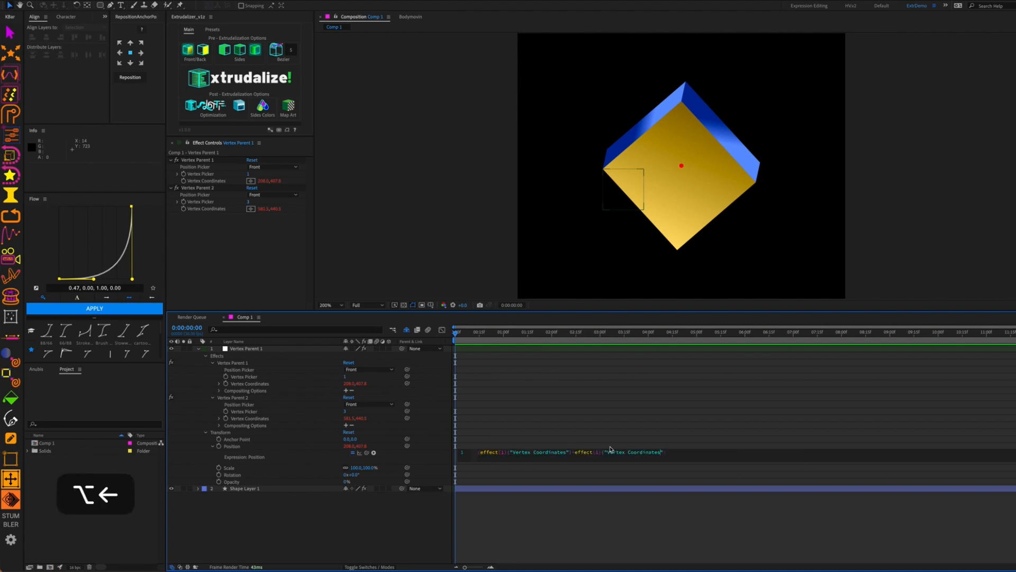
key(alt+Left)
key(BackSpace)
text(2)
key(super+Right)
text())
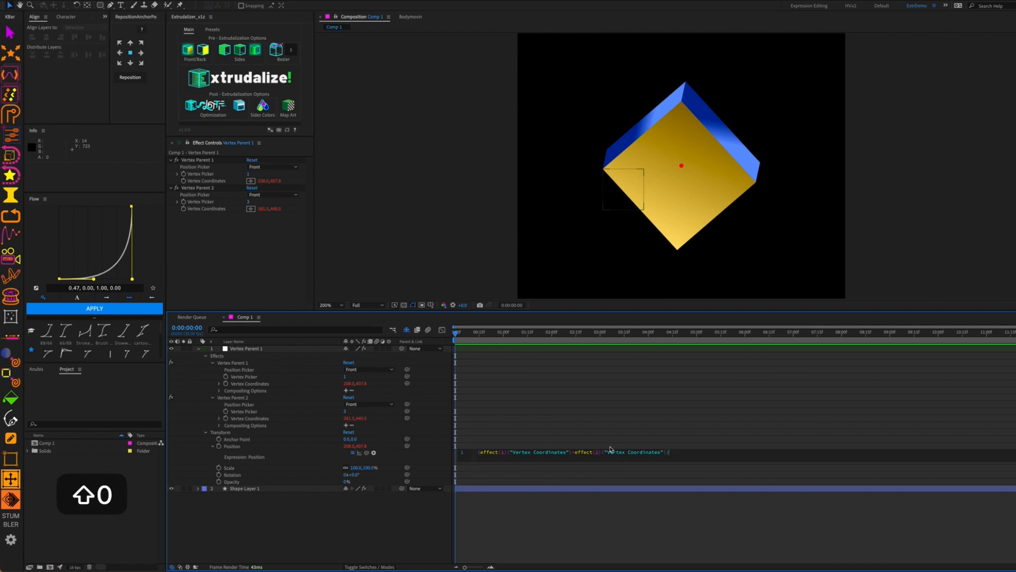
text(/2)
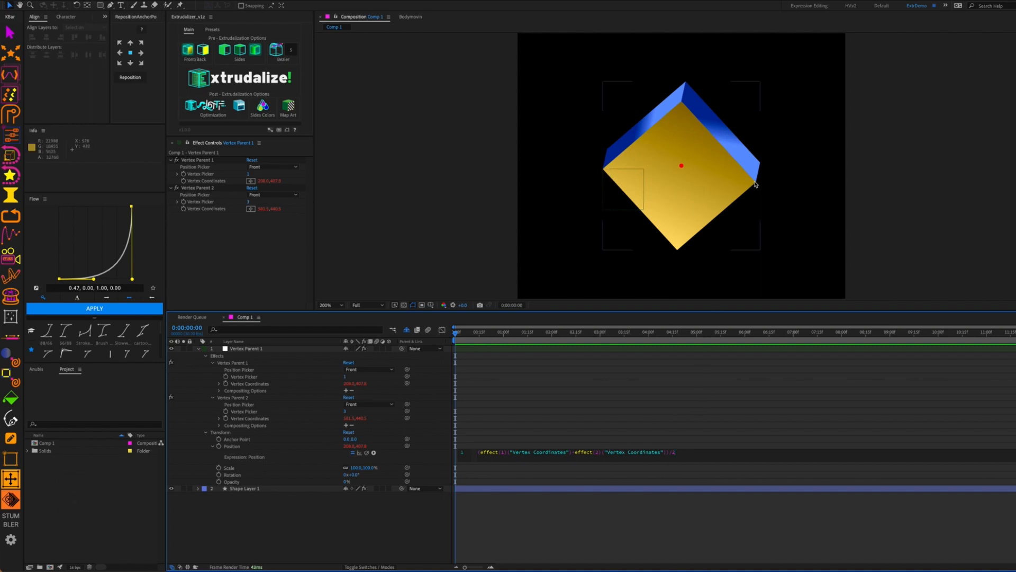
click(276, 460)
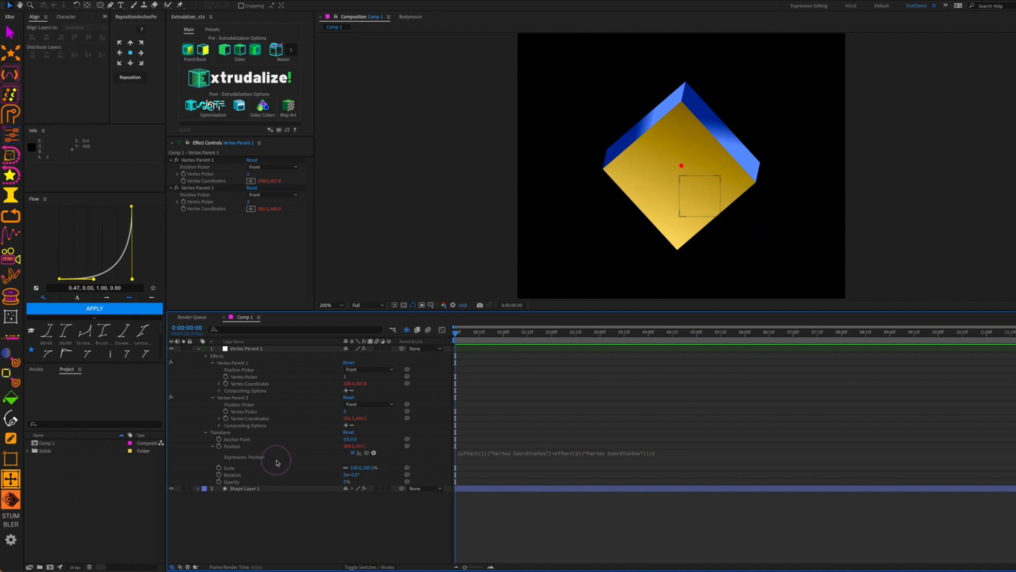
click(703, 190)
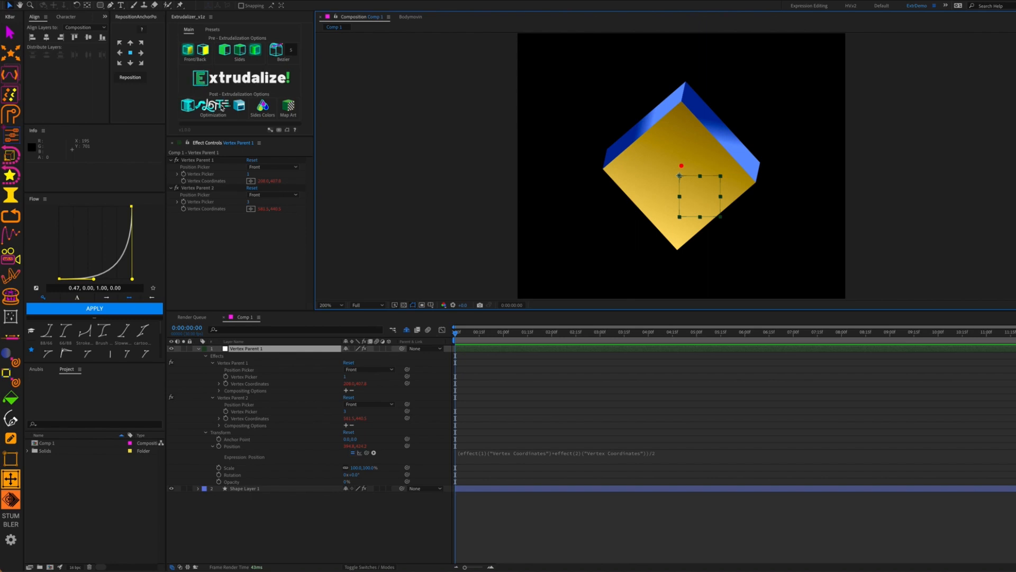
click(251, 486)
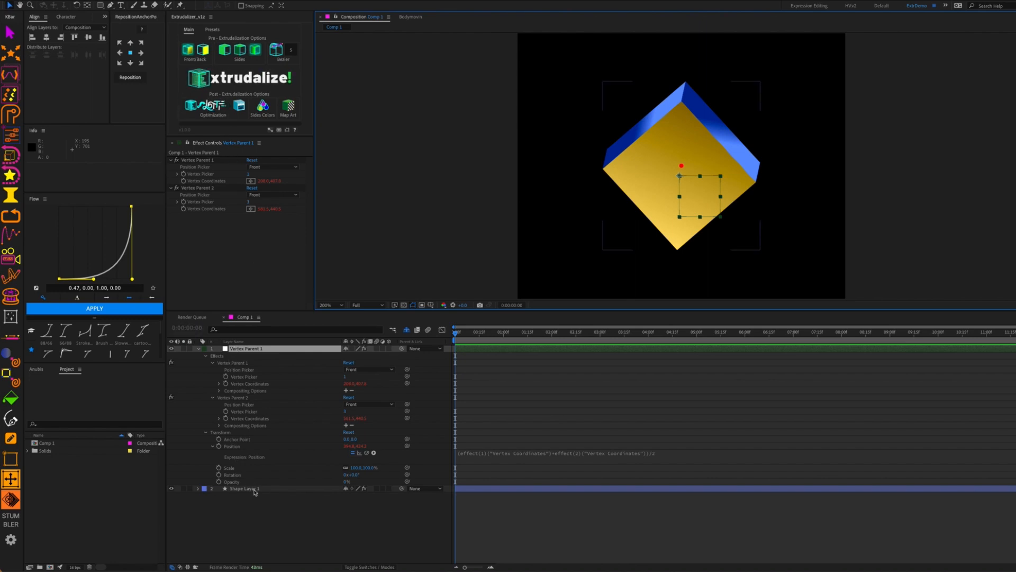
Scrub the cube's X Rotation so the yellow face sits on top, then collapse Extrudalizer and Vertex Parent 1
drag(257, 222, 283, 229)
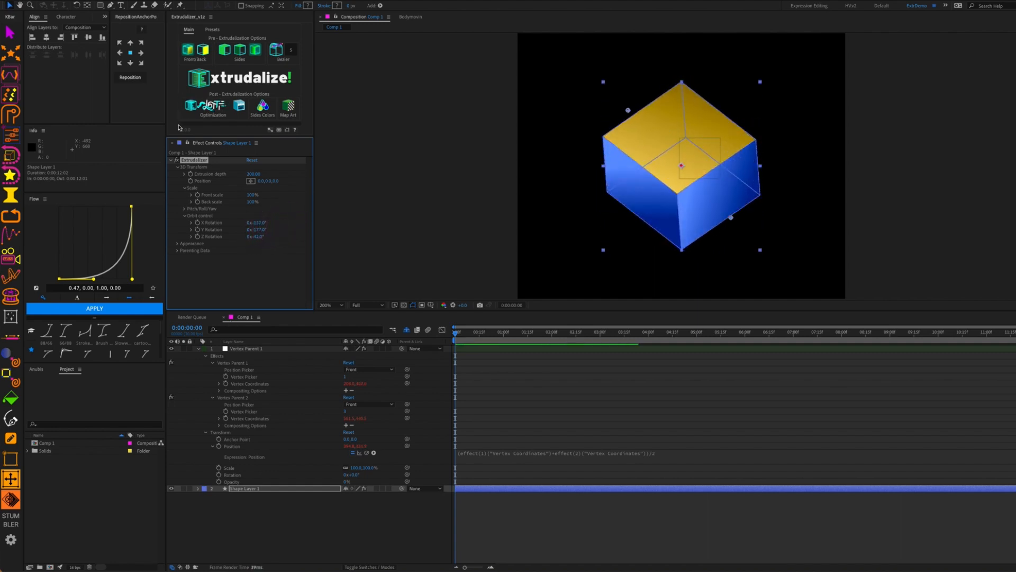
click(171, 160)
click(273, 202)
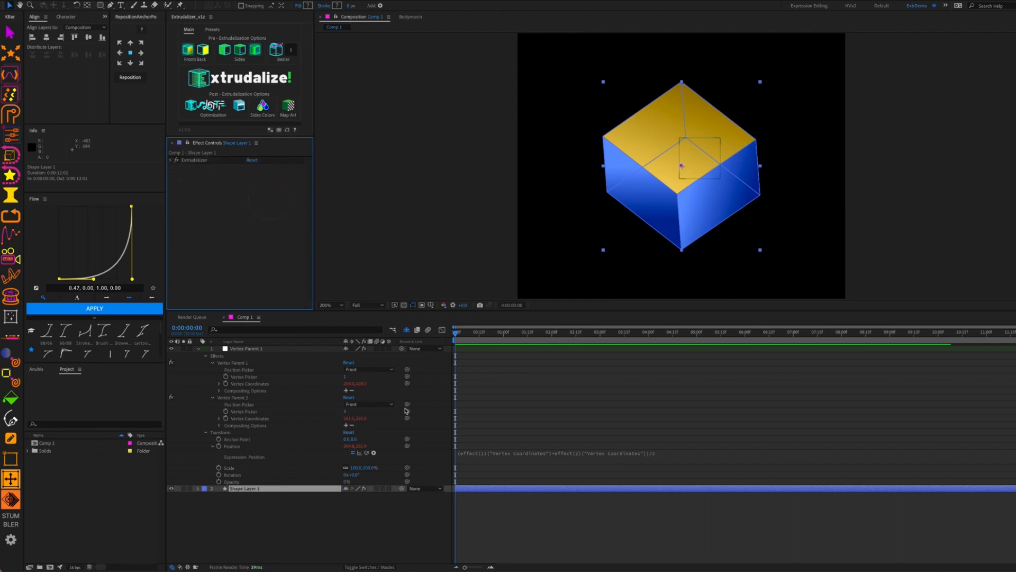
click(269, 511)
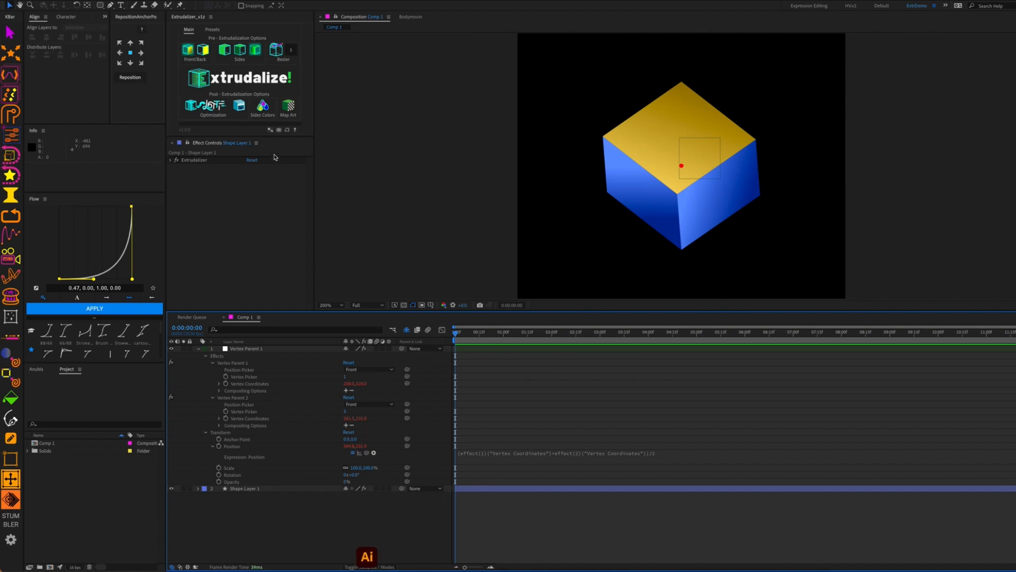
click(199, 350)
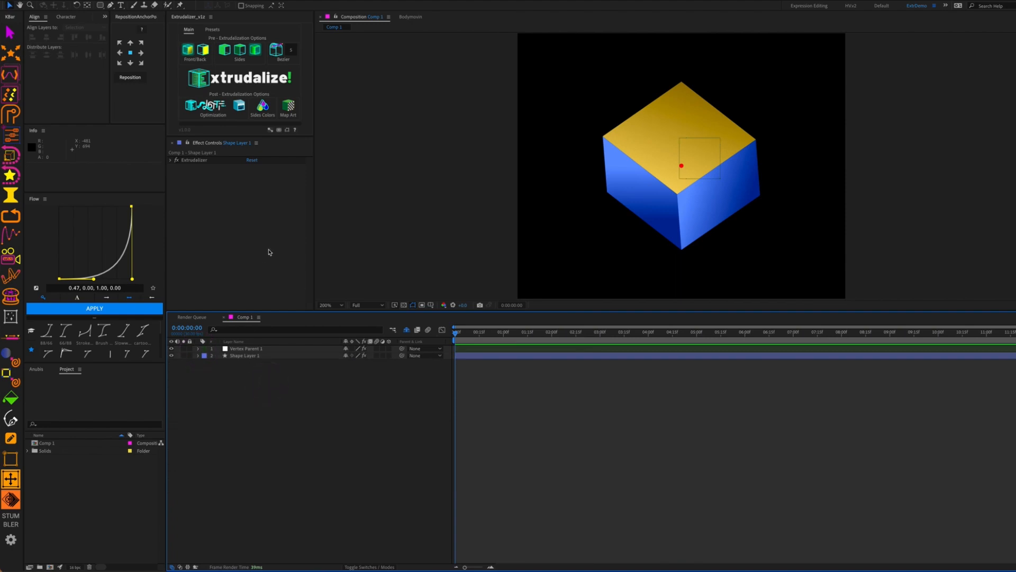
Delete the Vertex Parent 1 layer, then select Shape Layer 1 and expand its Extrudalizer settings
click(255, 349)
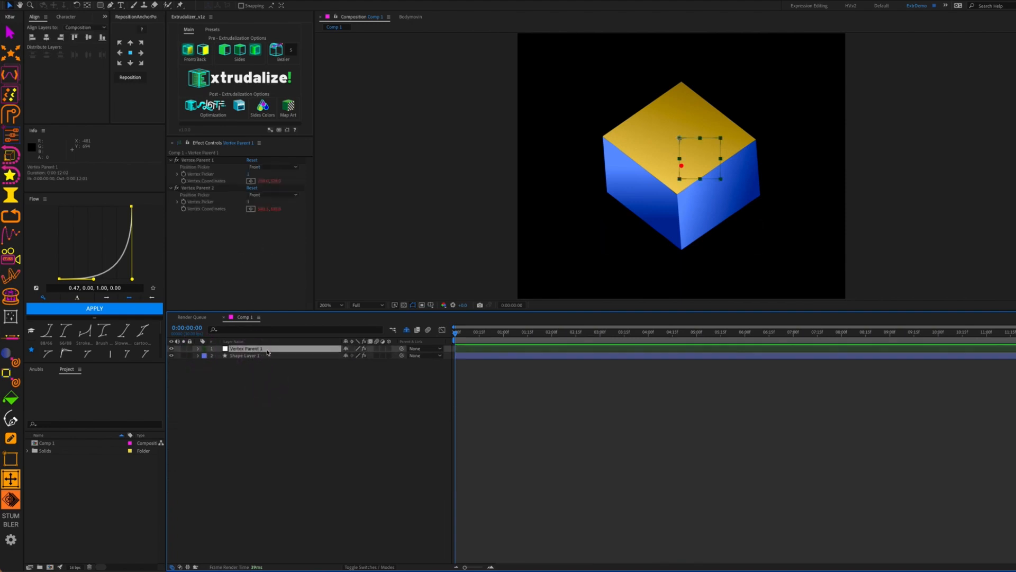
key(BackSpace)
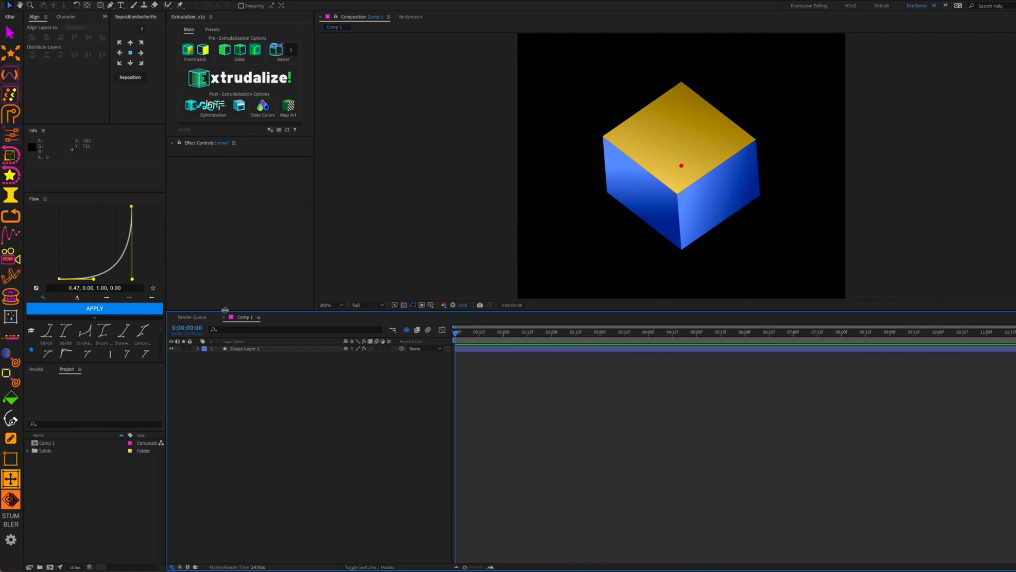
click(266, 348)
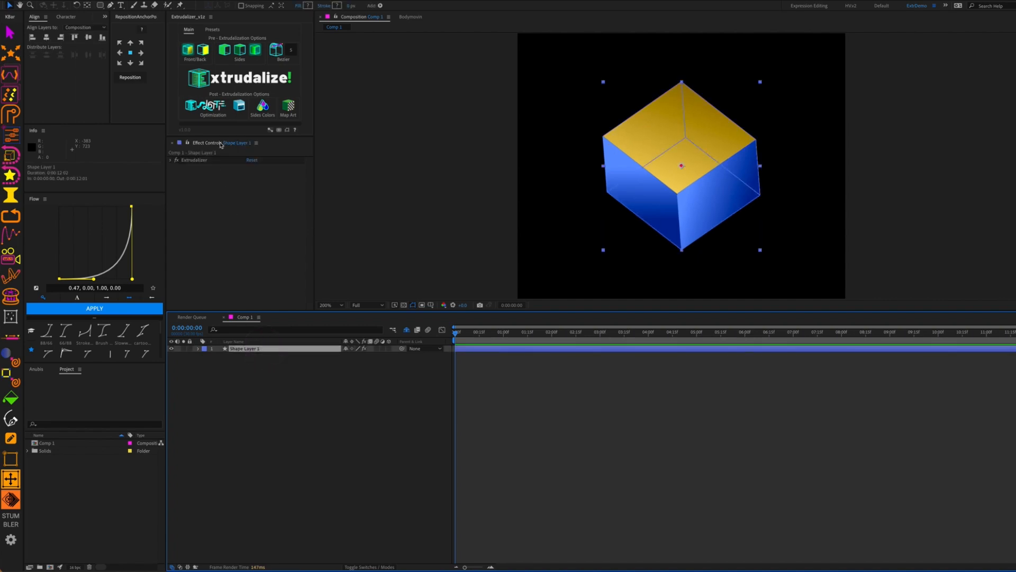
click(171, 160)
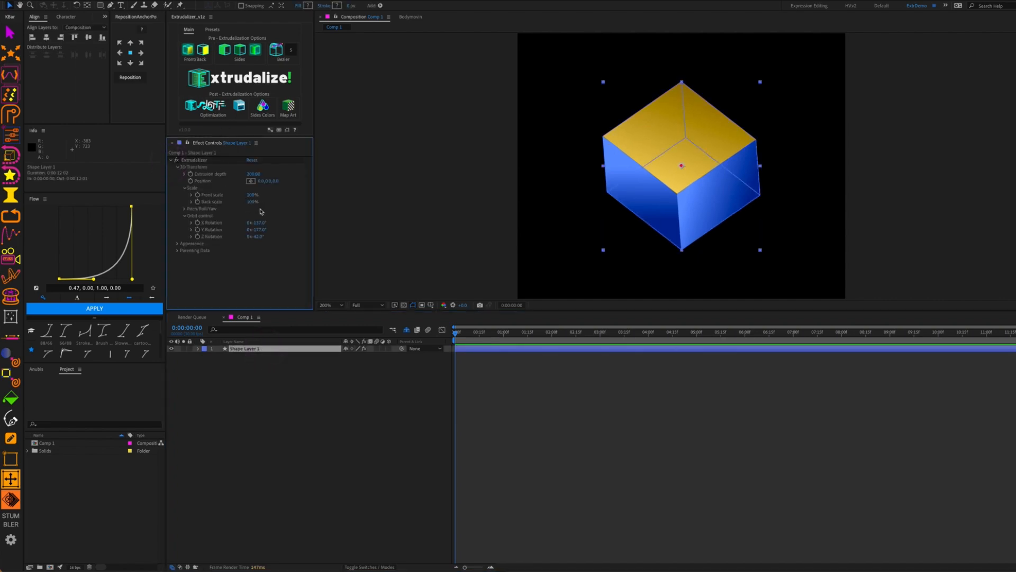
Keyframe X and Y Rotation at 0 and 2:00, spinning the cube, and end the work area at 2:00
click(199, 223)
click(198, 231)
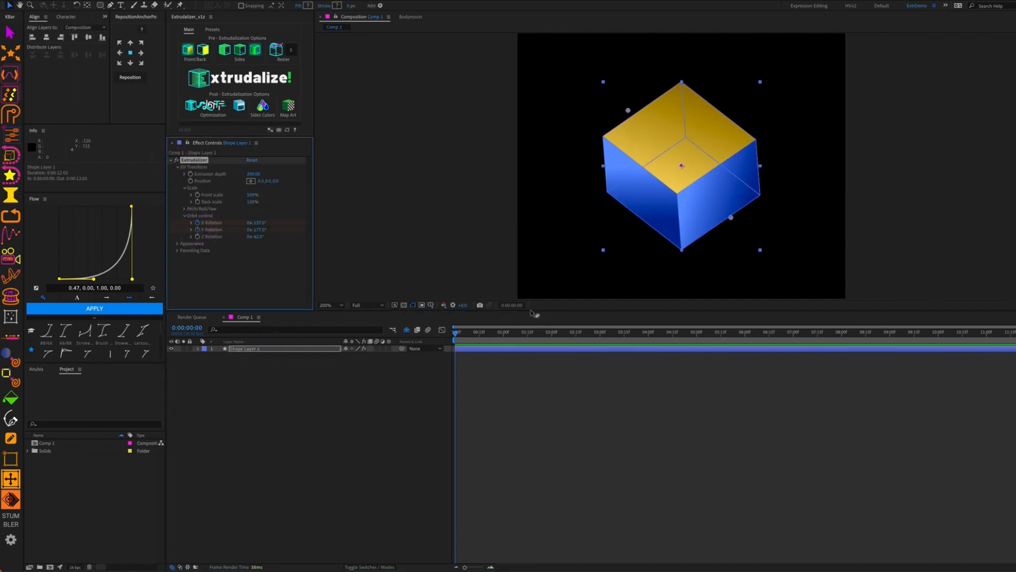
drag(478, 340, 553, 339)
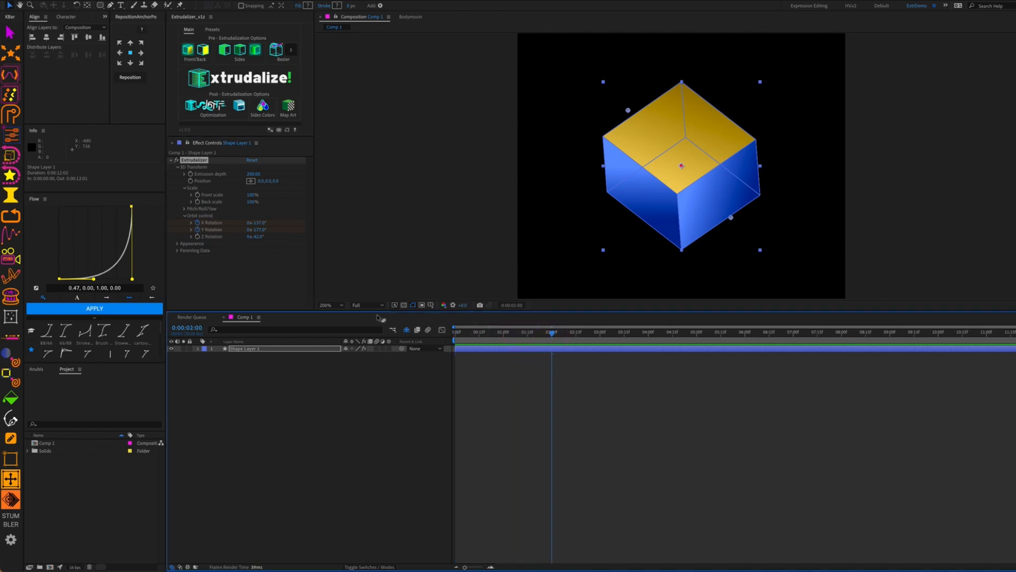
key(u)
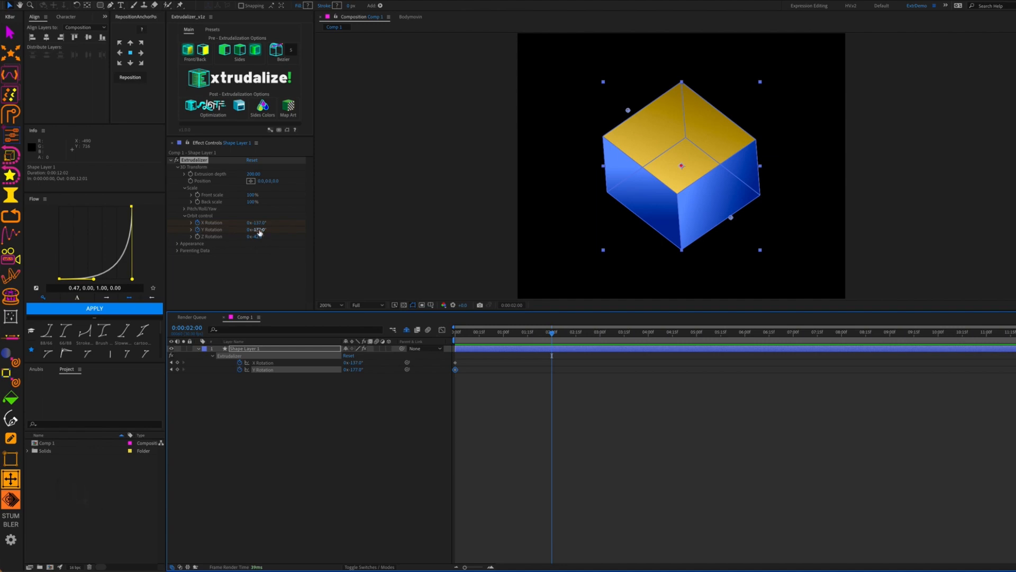
drag(257, 230, 309, 213)
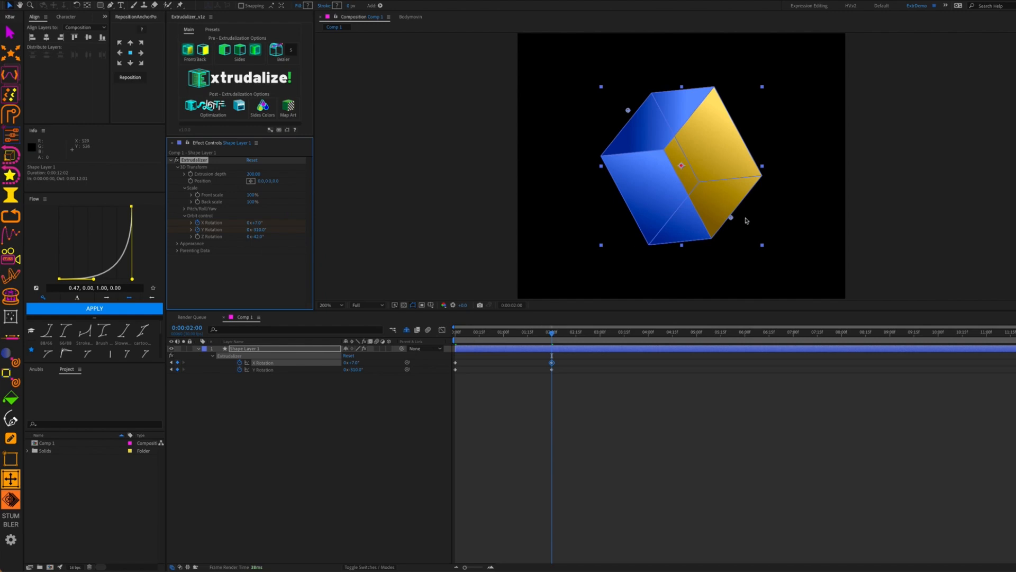
key(n)
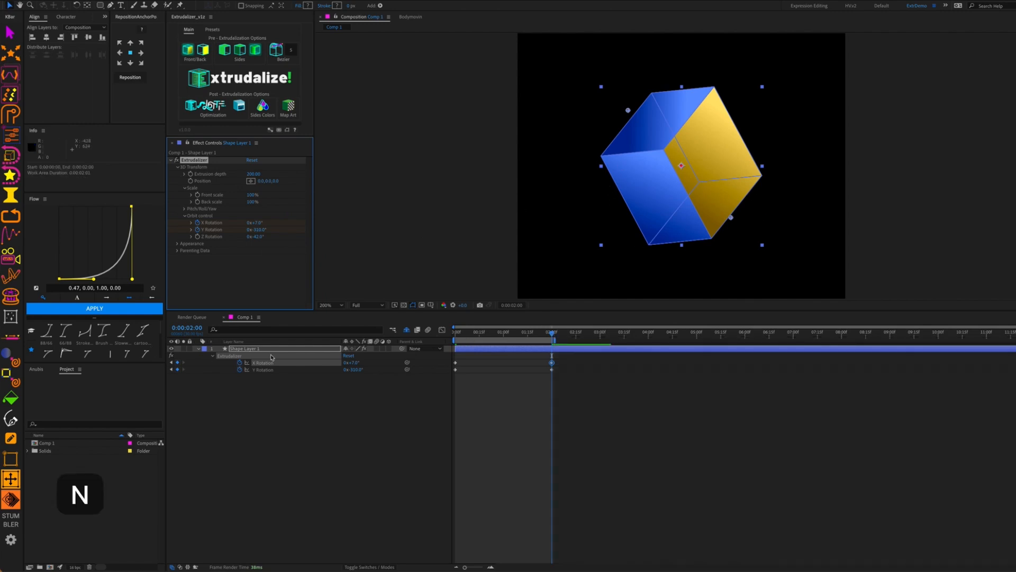
click(263, 410)
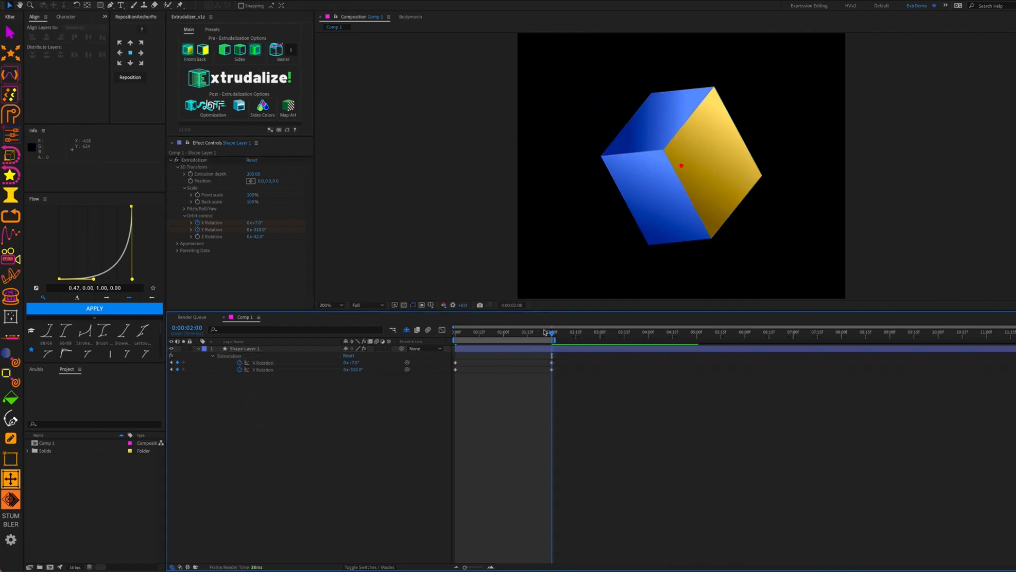
drag(553, 334, 539, 366)
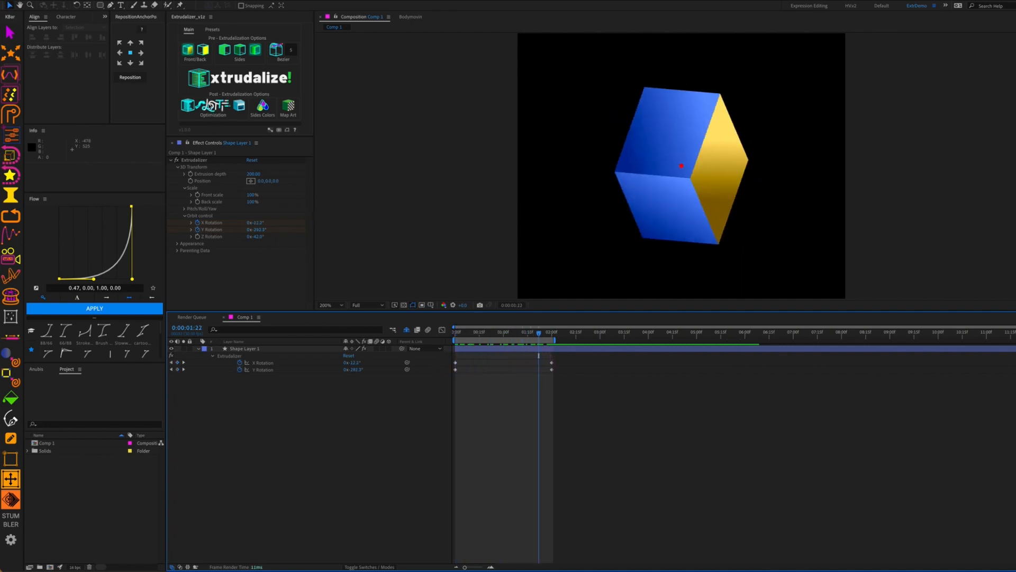
Expand Shape Layer 1's Contents down to the four SIDES shapes, then attempt Lottie Optimization without a layer selected
click(199, 350)
click(199, 349)
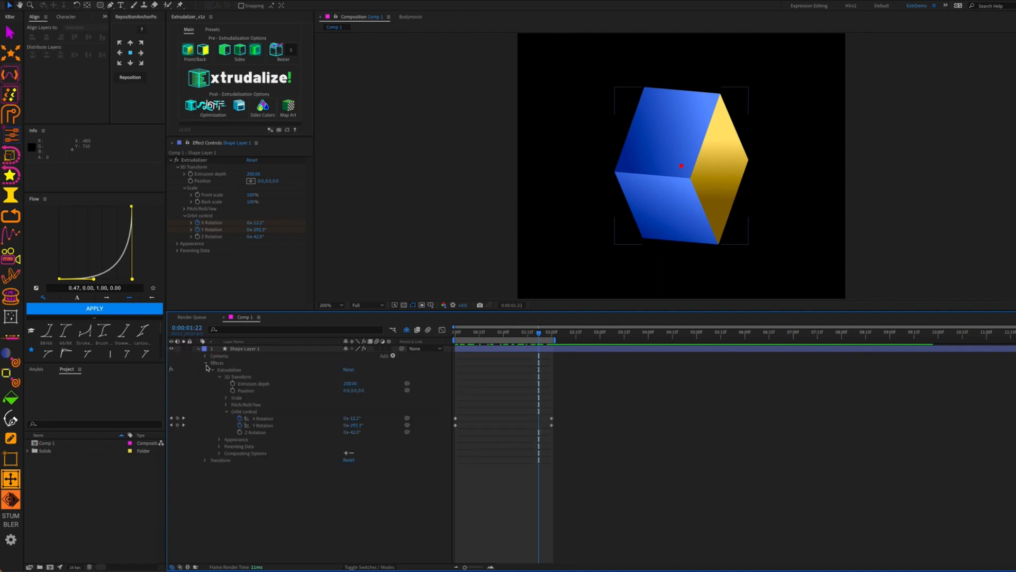
click(205, 356)
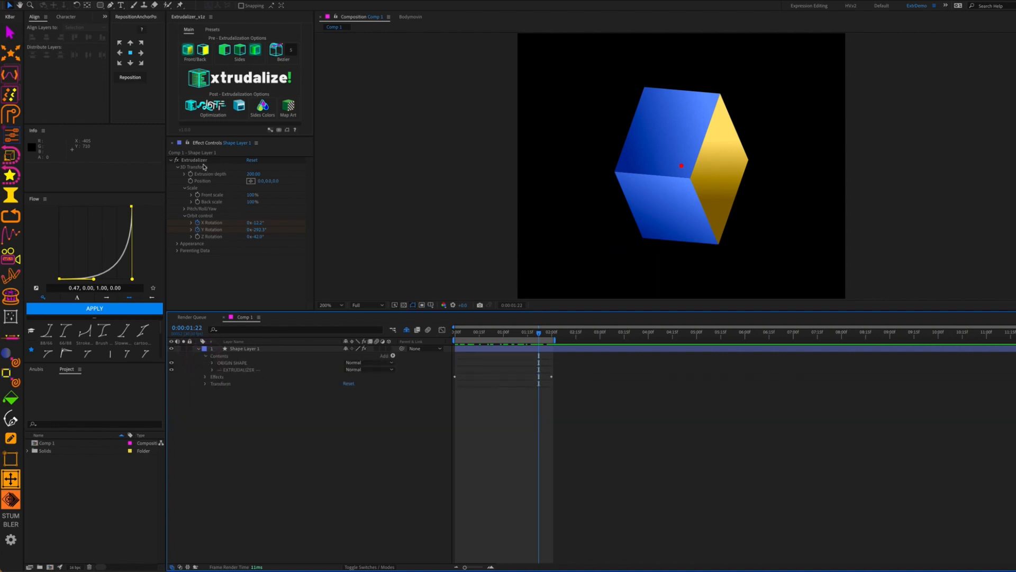
click(212, 369)
click(219, 377)
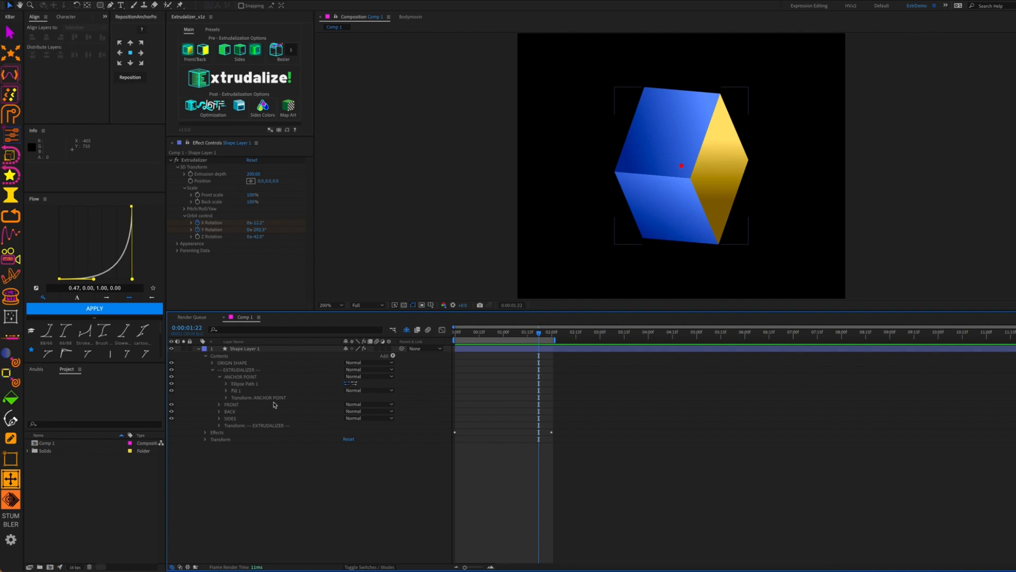
click(402, 480)
drag(540, 337, 538, 416)
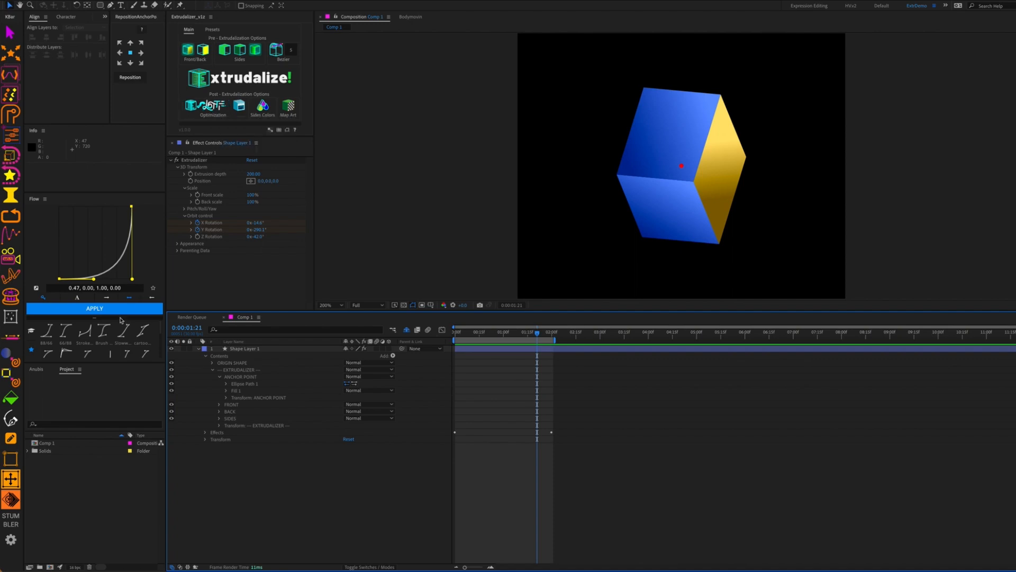
click(219, 418)
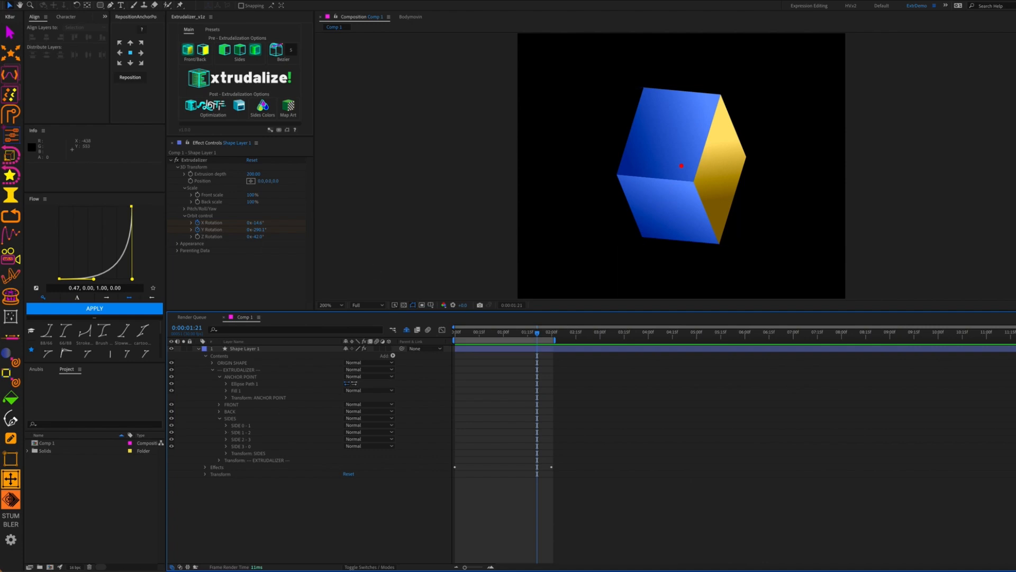
click(213, 108)
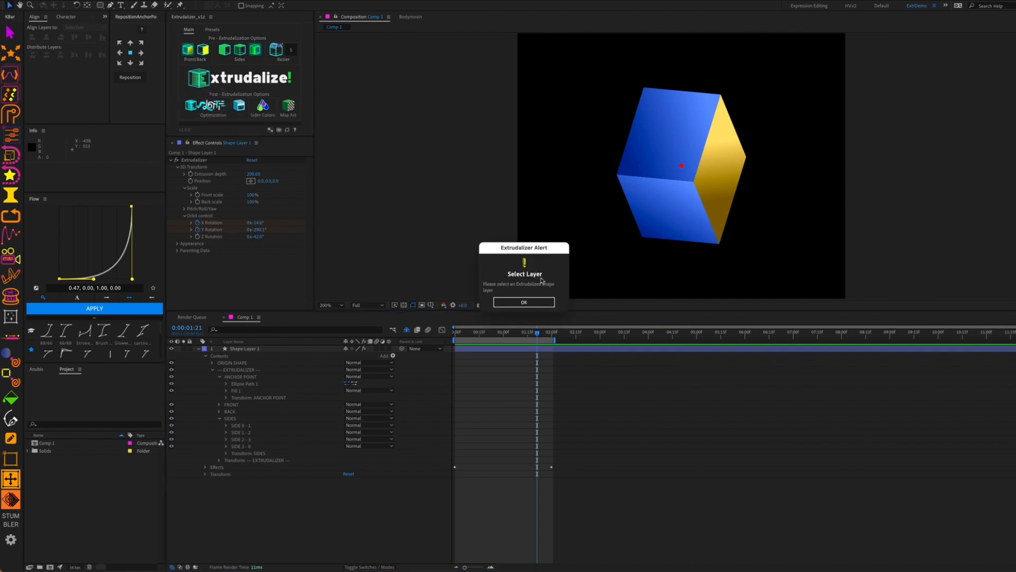
Dismiss the layer warning, select Shape Layer 1, and open Extrudalizer's Optimize for Lottie dialog
click(528, 301)
click(267, 349)
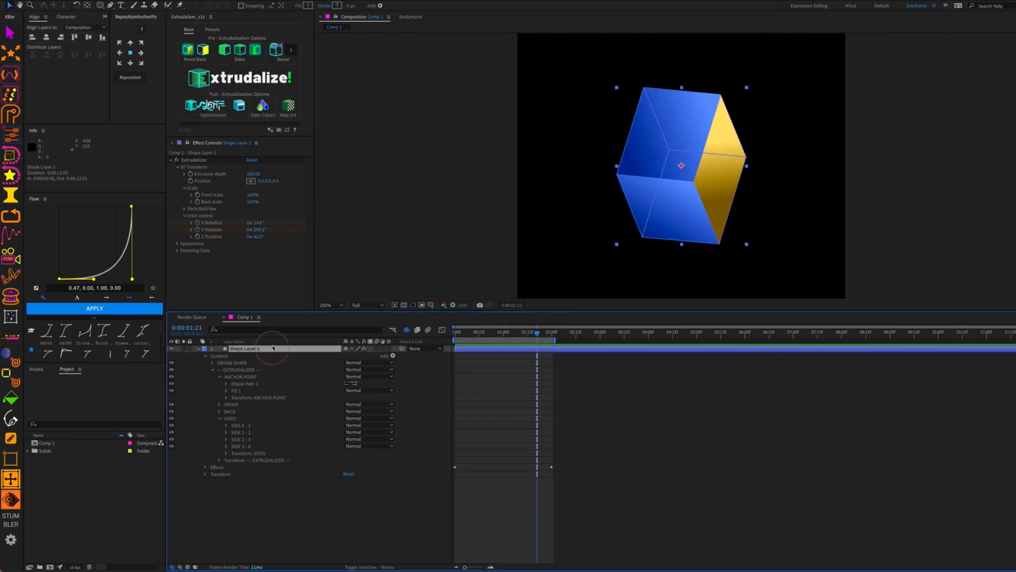
click(203, 108)
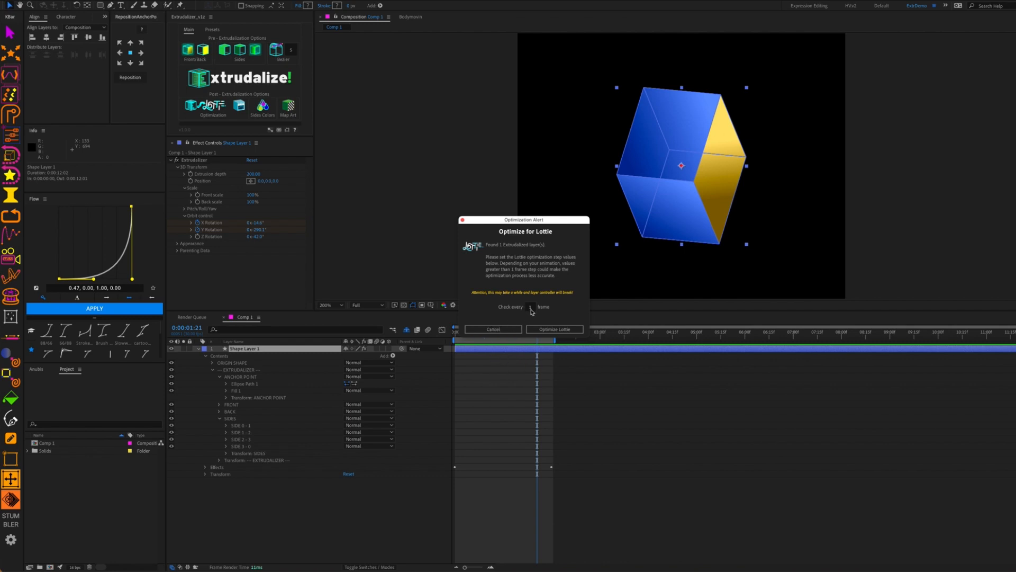
Run Lottie optimization on the cube checking every 3 frames, then scrub to preview its rotation
click(531, 307)
text(3)
click(555, 330)
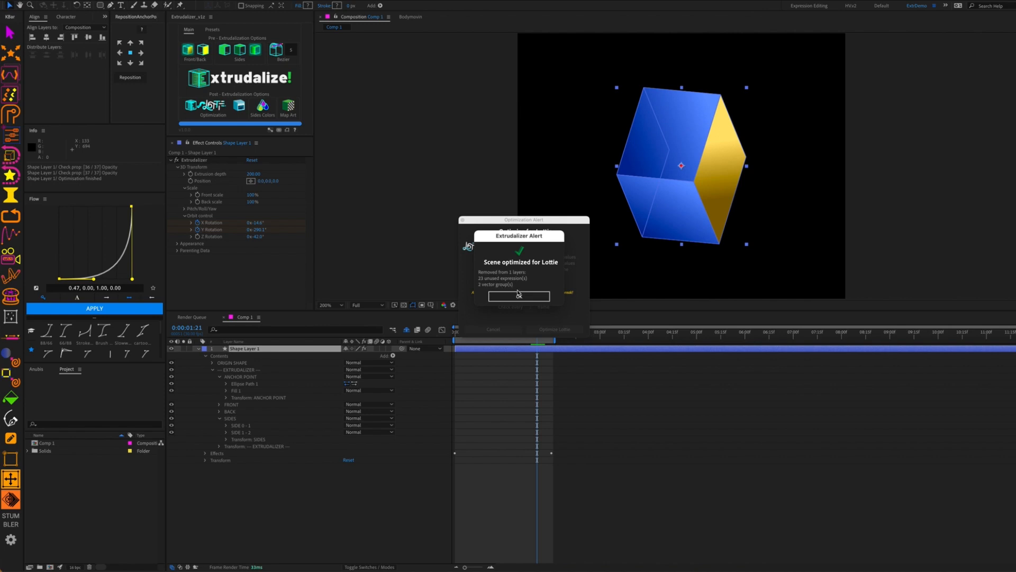
click(527, 295)
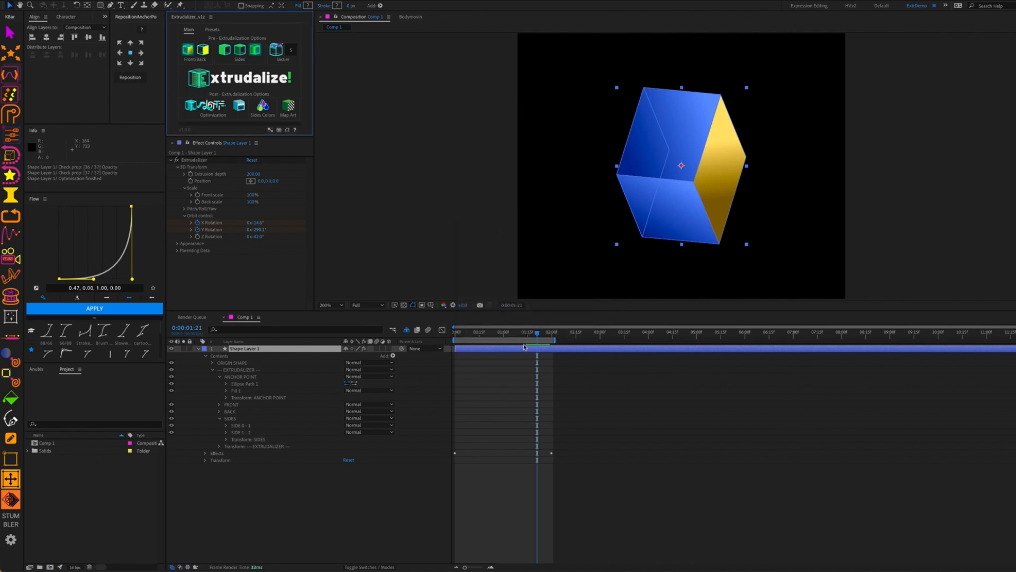
mouse_move(535, 339)
mouse_down()
mouse_move(554, 344)
mouse_move(534, 344)
mouse_up()
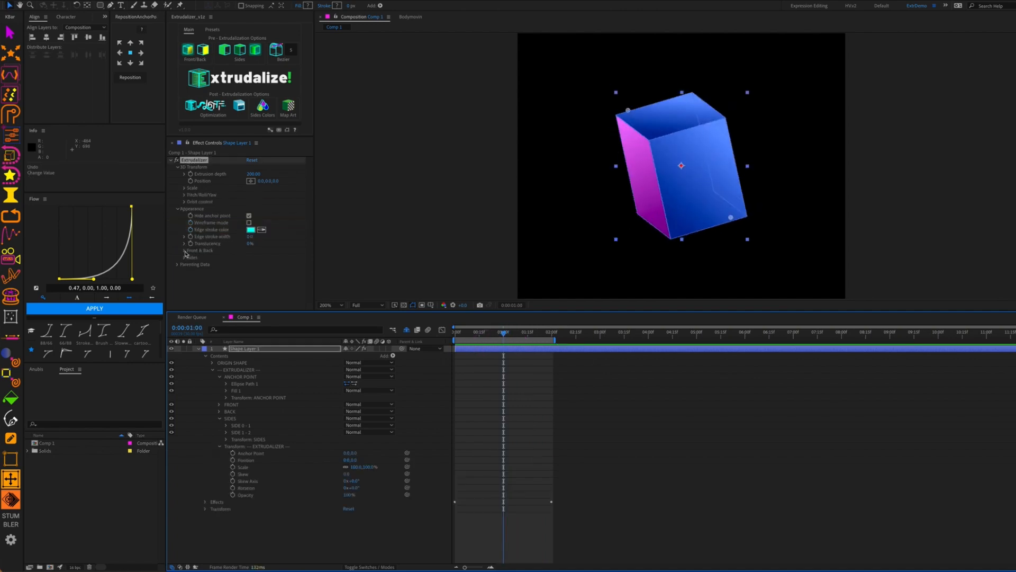
Try rotating the Front face gradient direction, undo it, and scrub through the cube animation
click(184, 250)
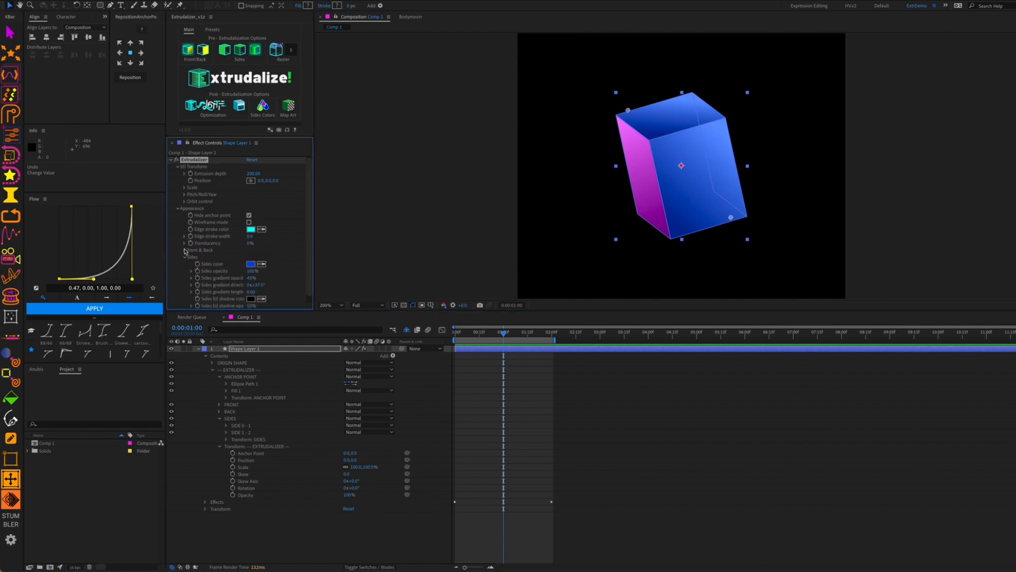
scroll(182, 249, down, 3)
drag(256, 239, 278, 230)
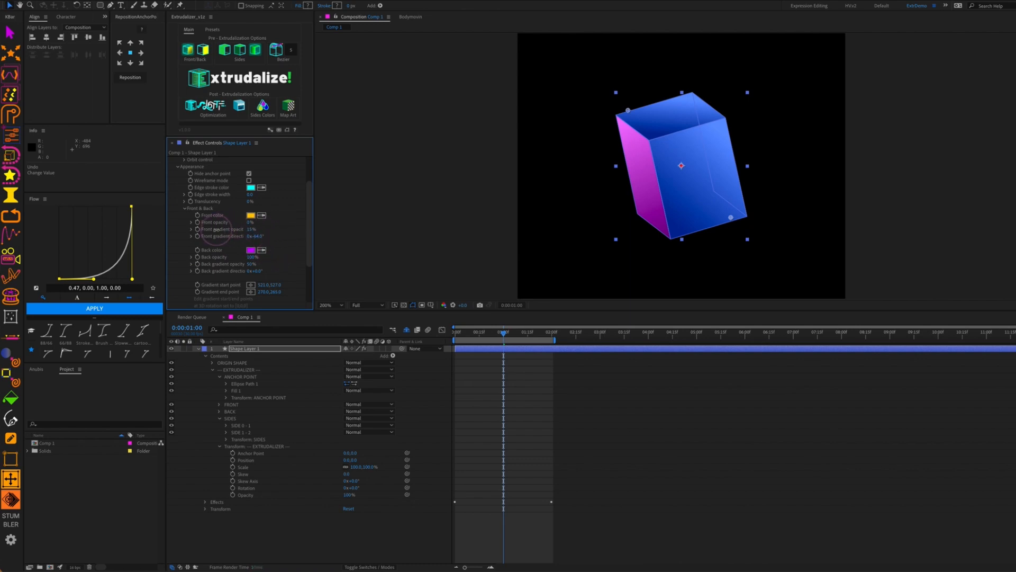
key(super+z)
click(178, 167)
drag(503, 332, 534, 358)
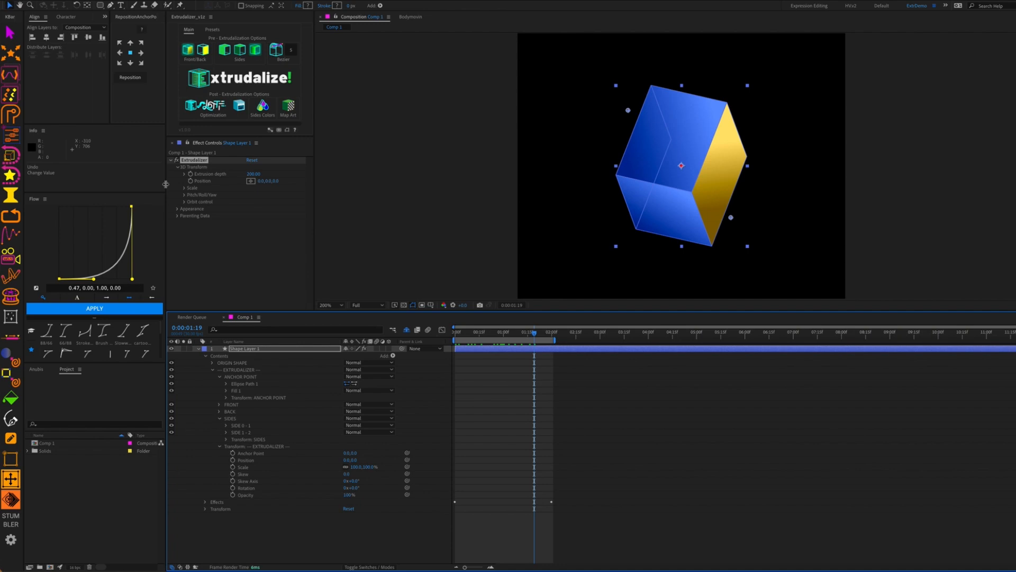
Undo back past the Lottie optimization and deselect all layers
key(super+z)
key(super+z)
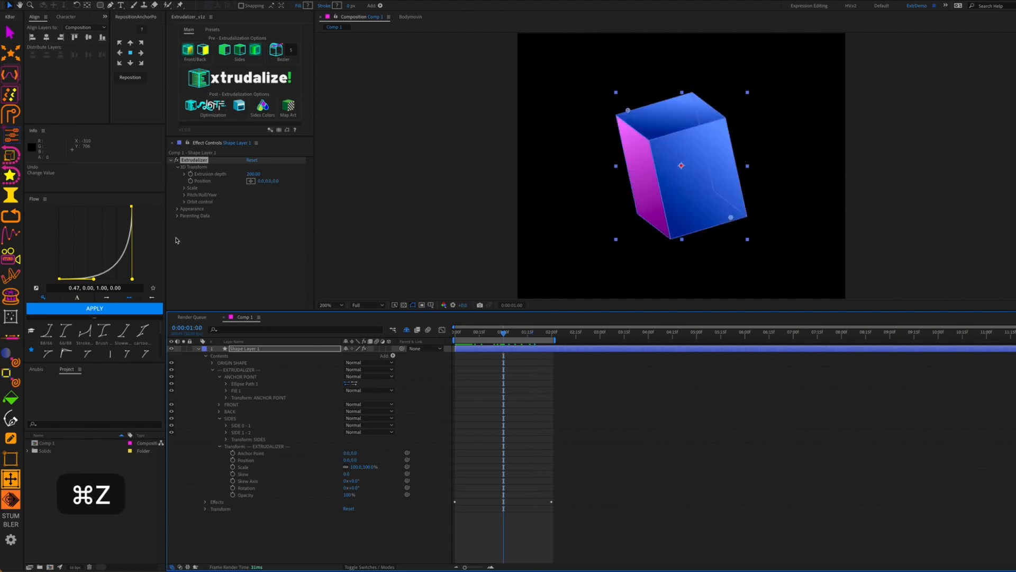
key(super+z)
key(super+z)
key(super+z)
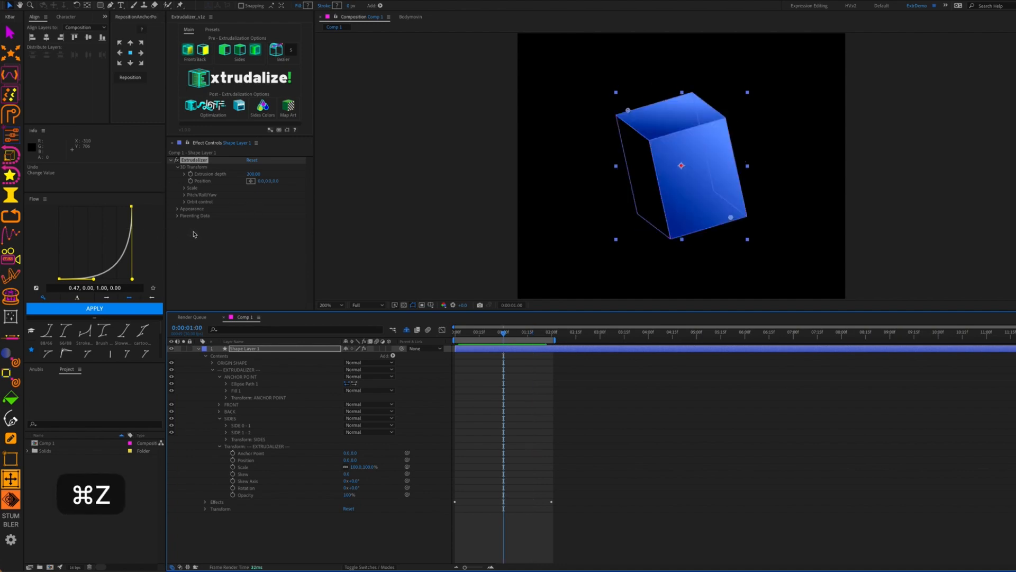
key(super+z)
key(super+z)
key(super+z)
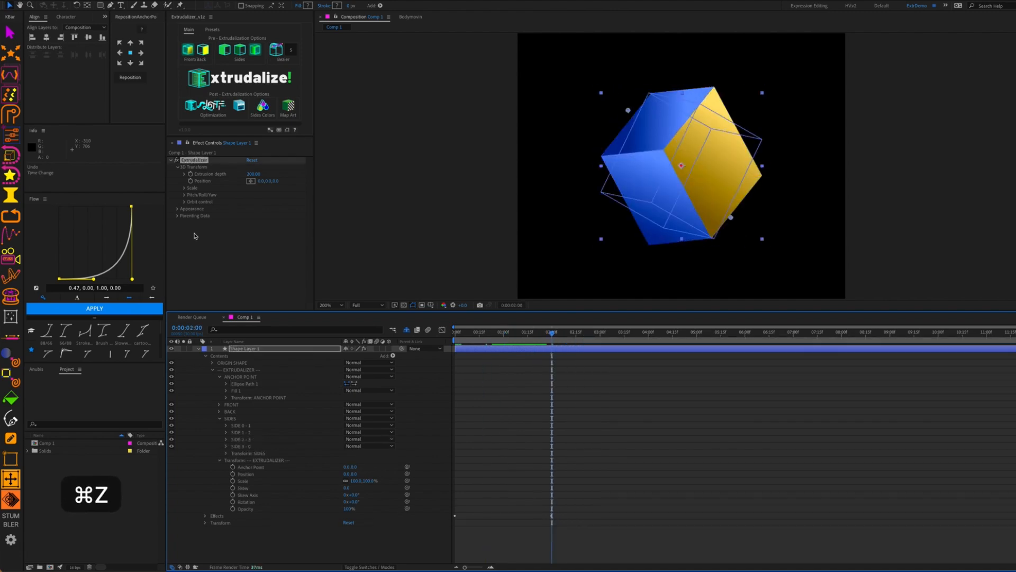
key(super+z)
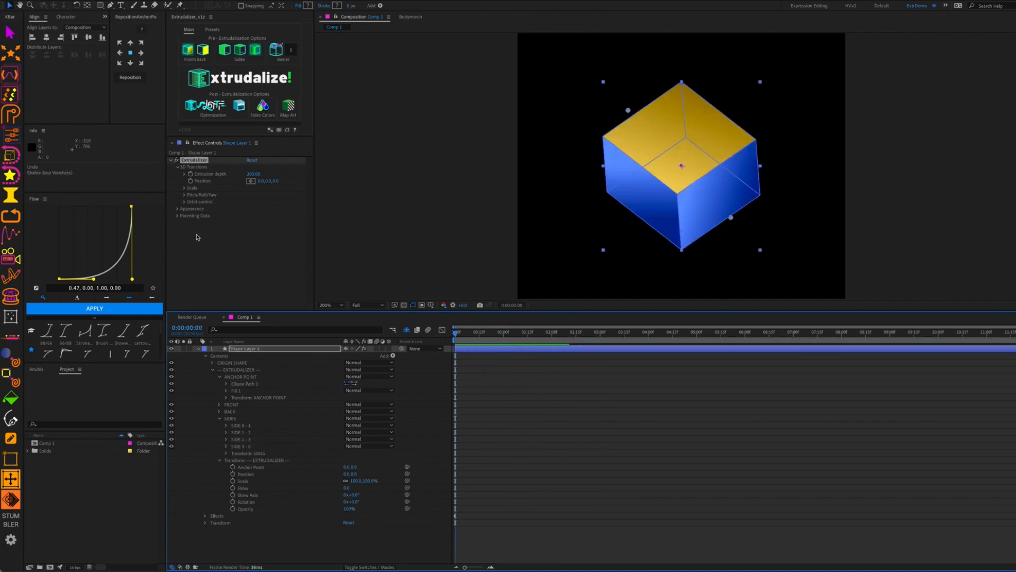
key(super+shift+a)
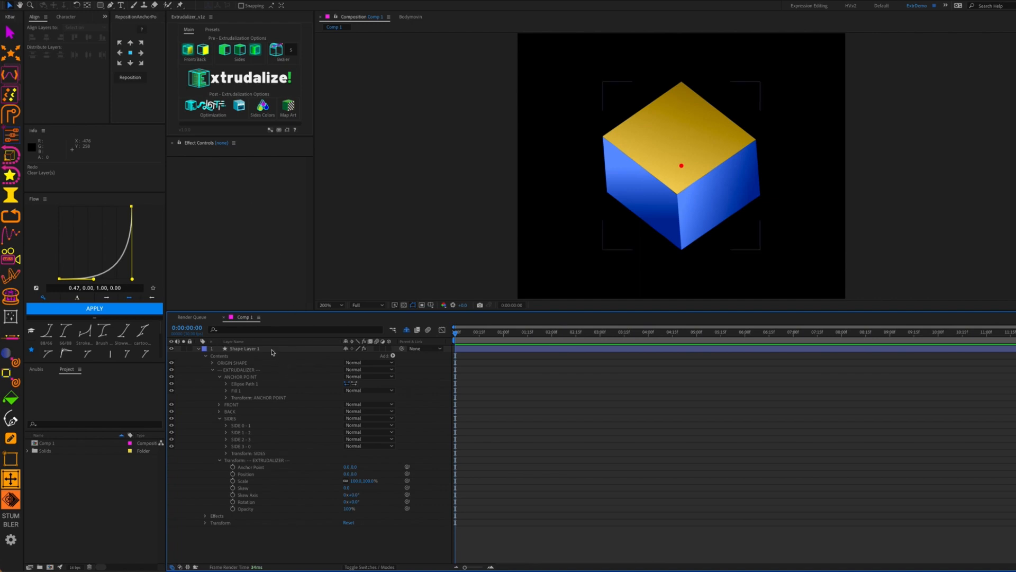
Apply Sides Colors to Shape Layer 1's cube three times, generating a new colour set each time
click(271, 349)
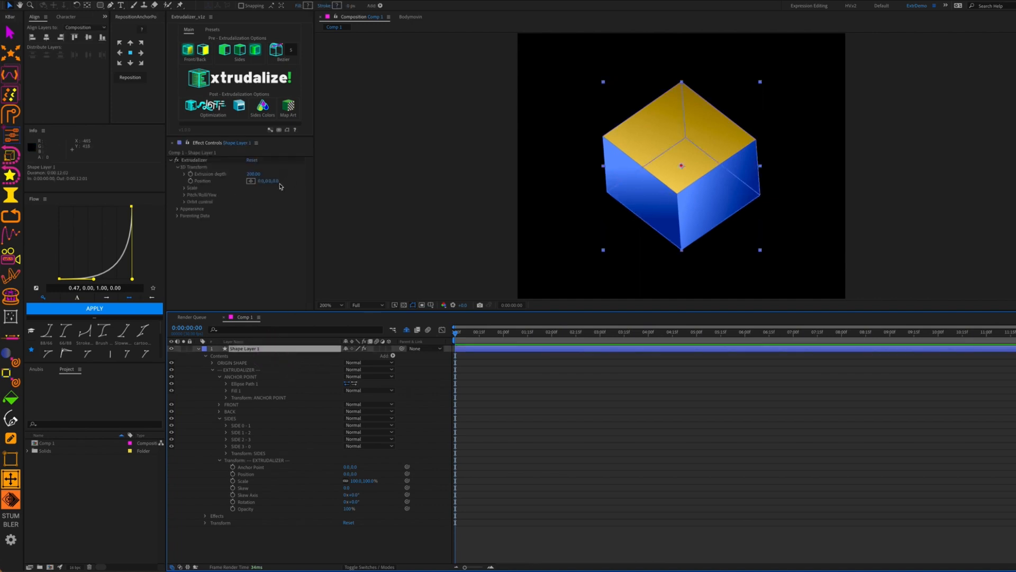
click(264, 108)
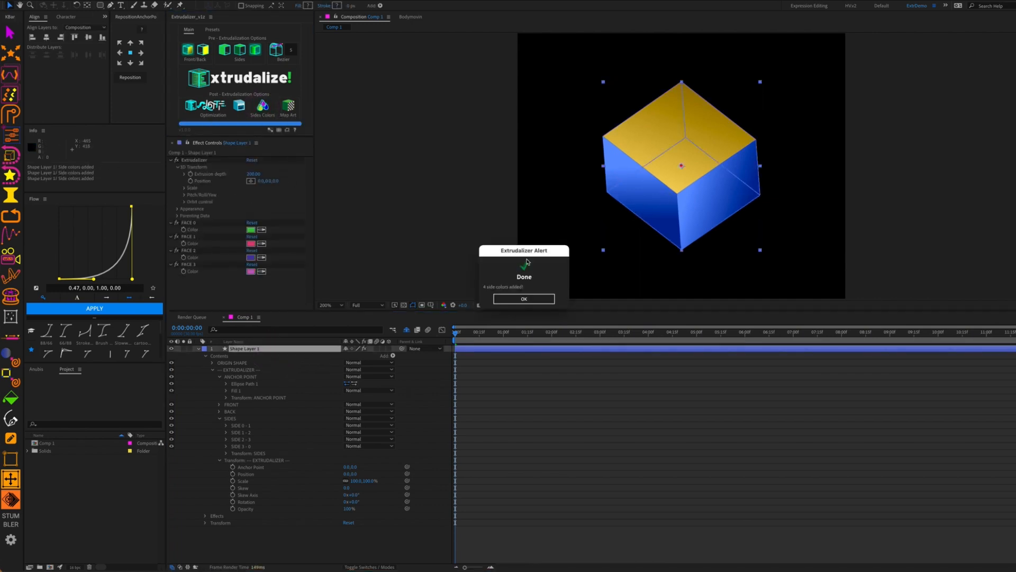
click(542, 299)
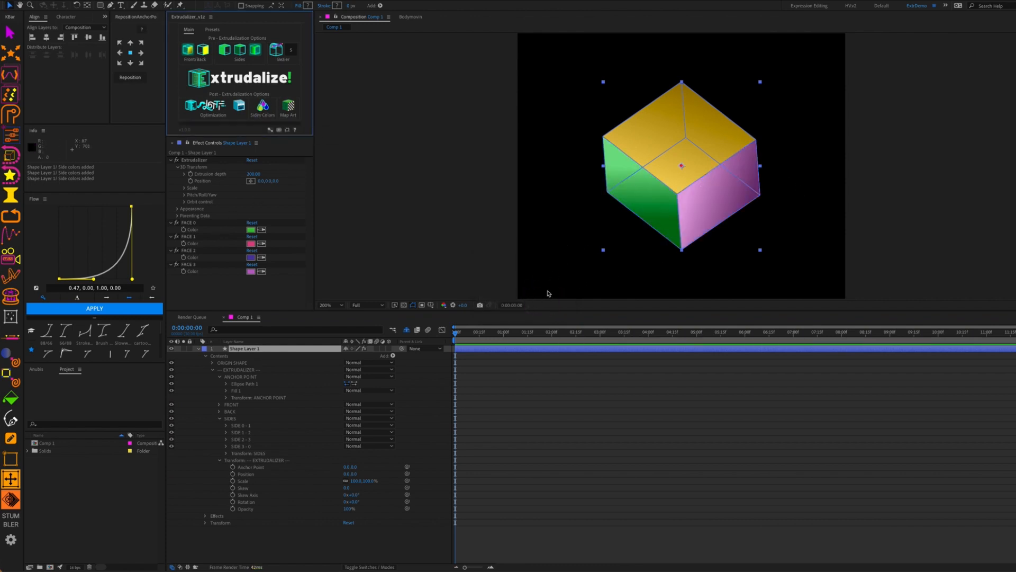
click(263, 109)
click(525, 300)
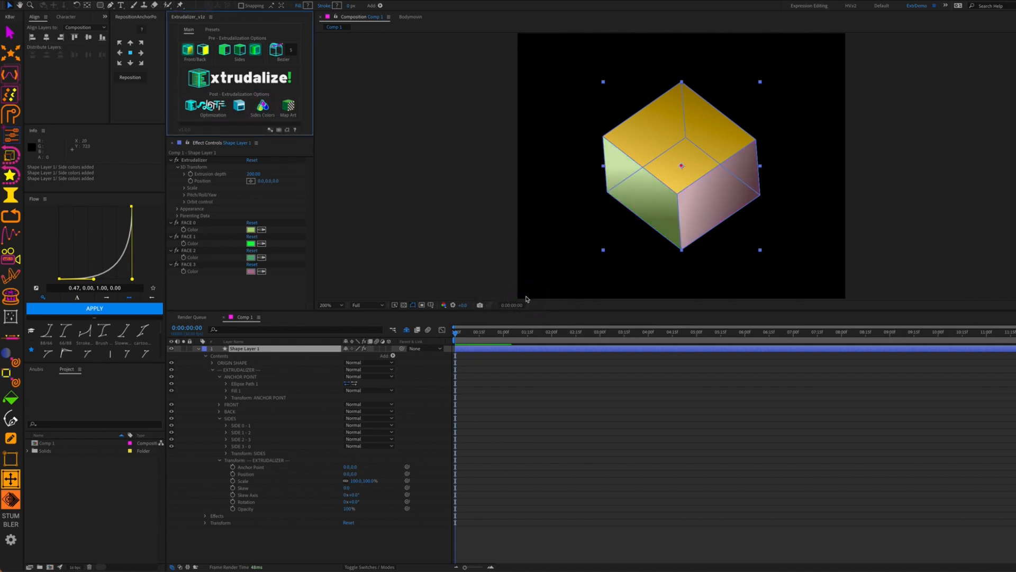
click(263, 109)
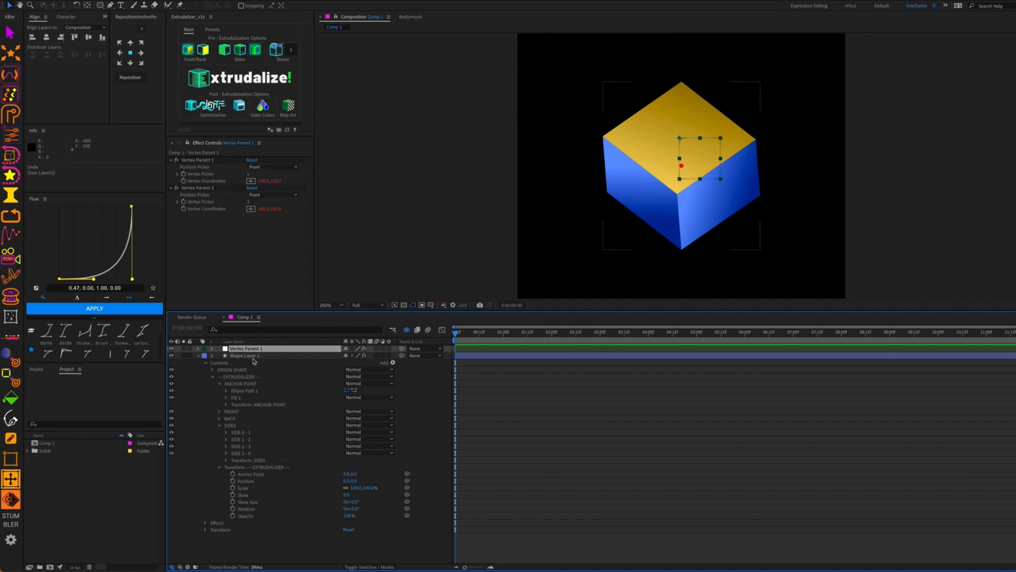
Select Shape Layer 1 and open the Bake expressions to keyframes dialog, baking every 1 frame
click(257, 357)
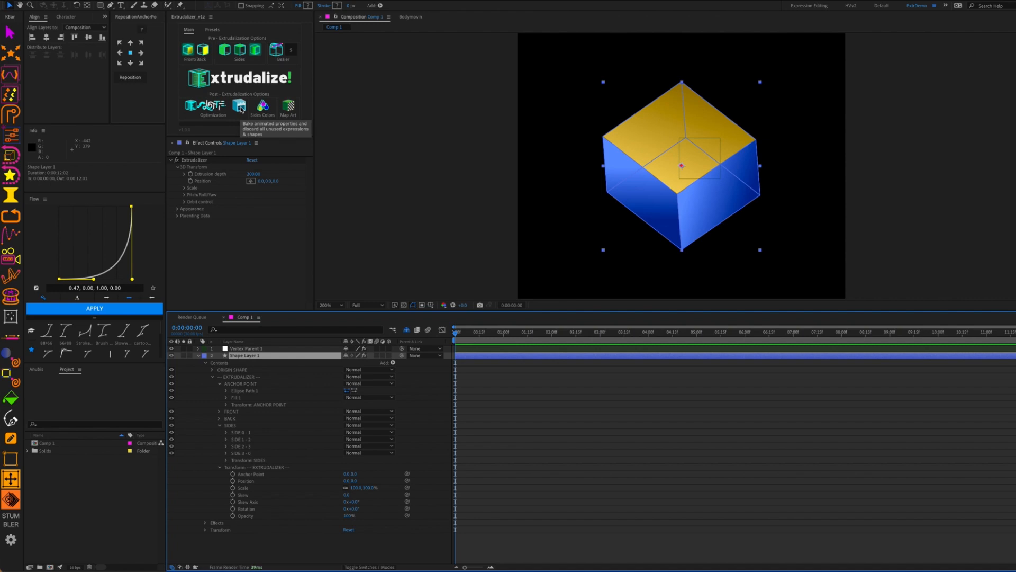
click(239, 107)
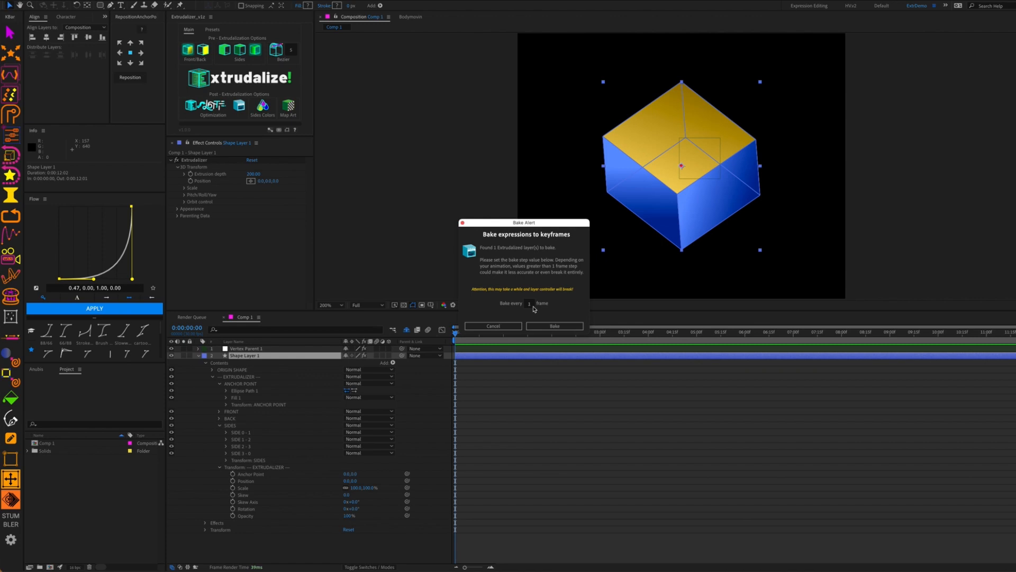
Cancel the Bake expressions to keyframes dialog
click(513, 327)
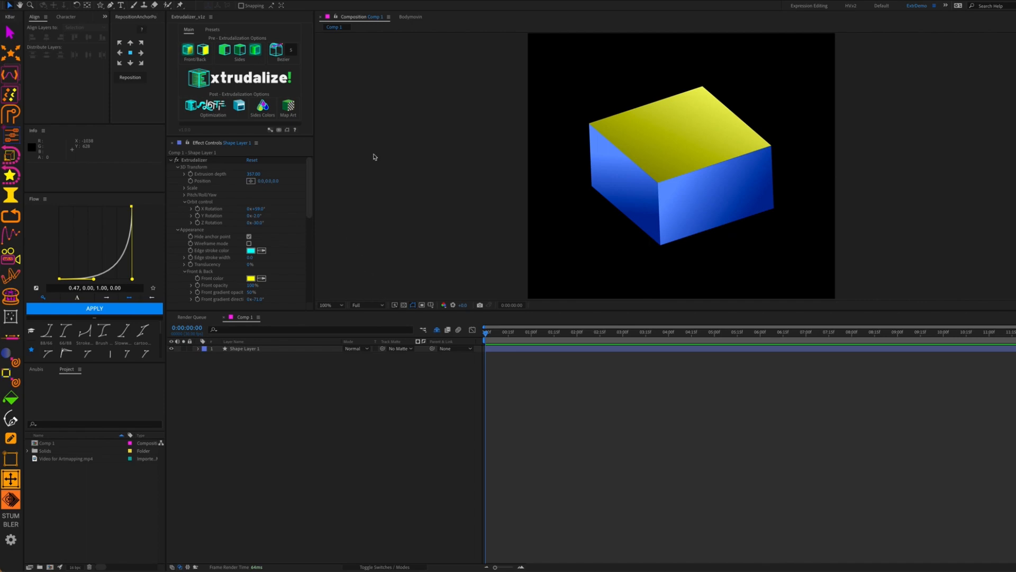
Open Map Art settings for Shape Layer 1 and select both the Front and Back faces
click(238, 349)
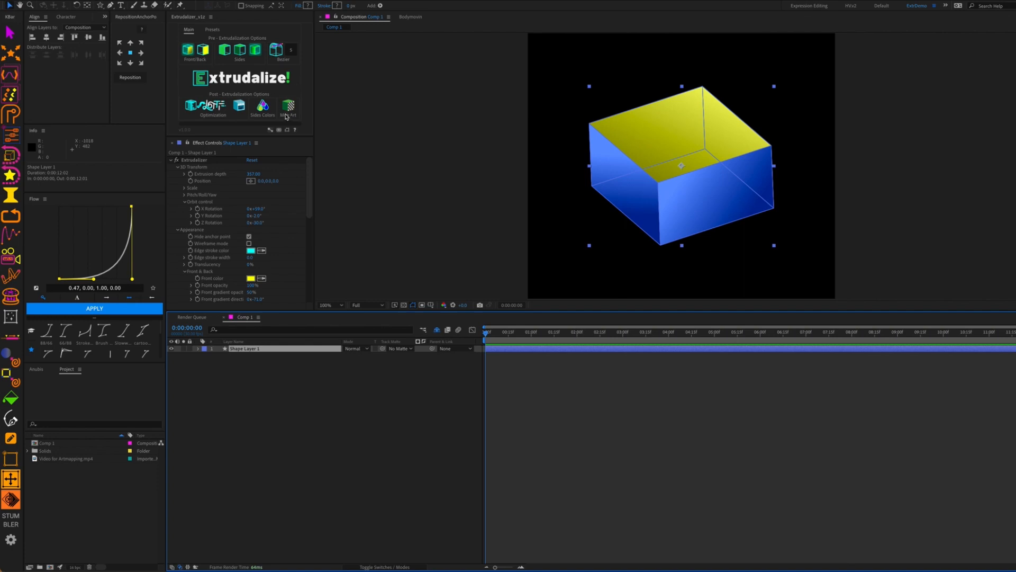
click(286, 113)
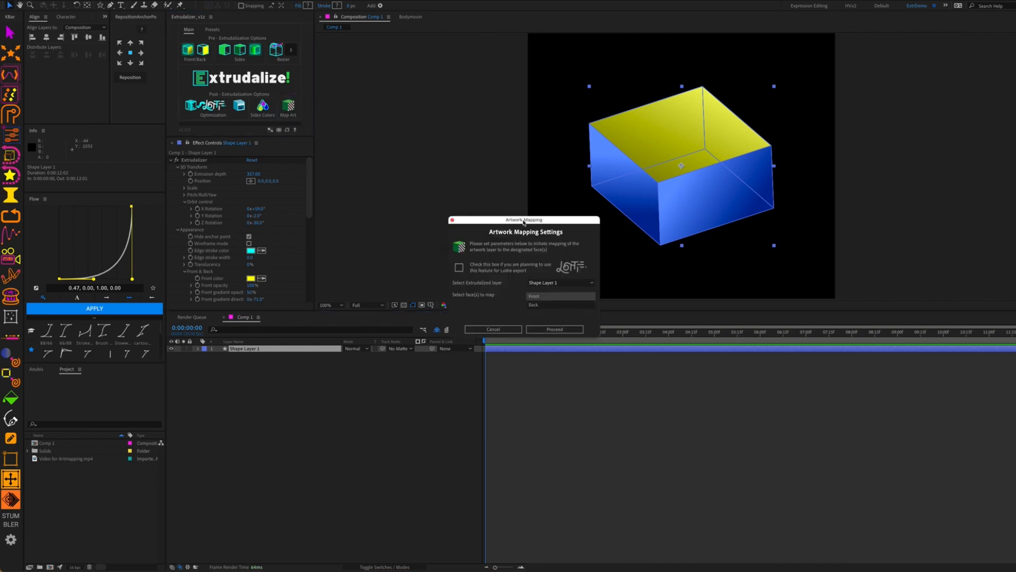
drag(524, 222, 527, 189)
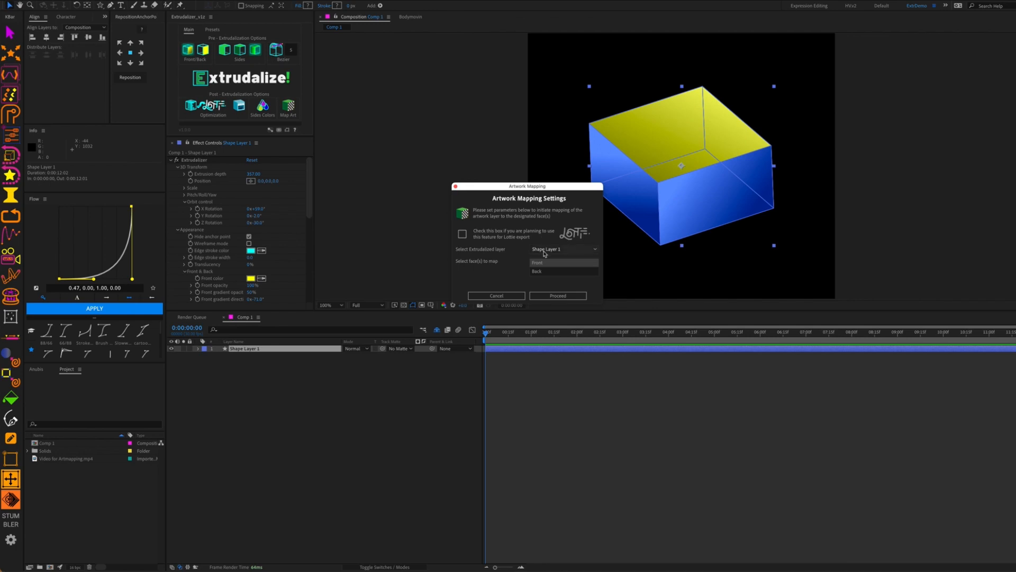
click(554, 250)
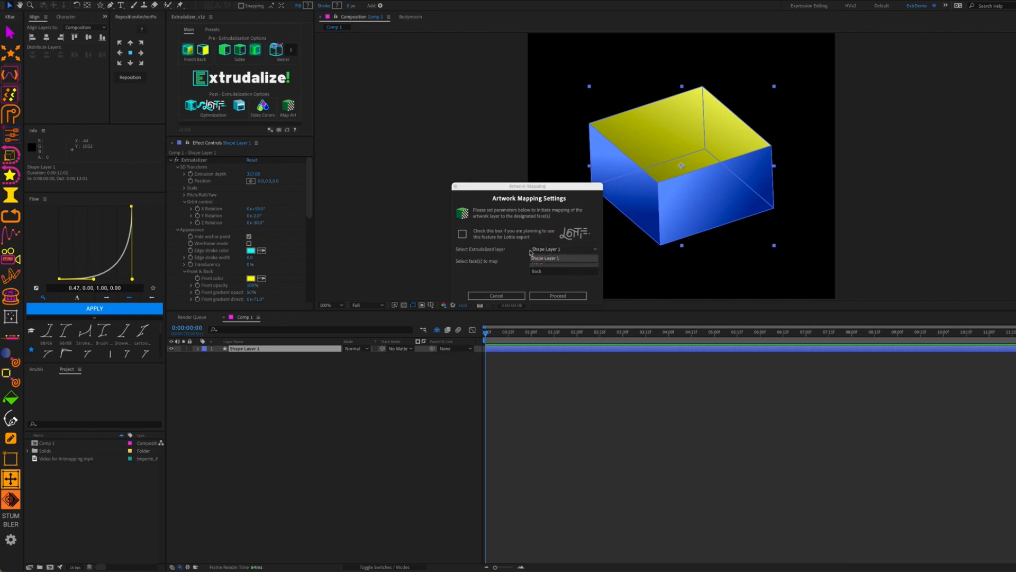
click(545, 251)
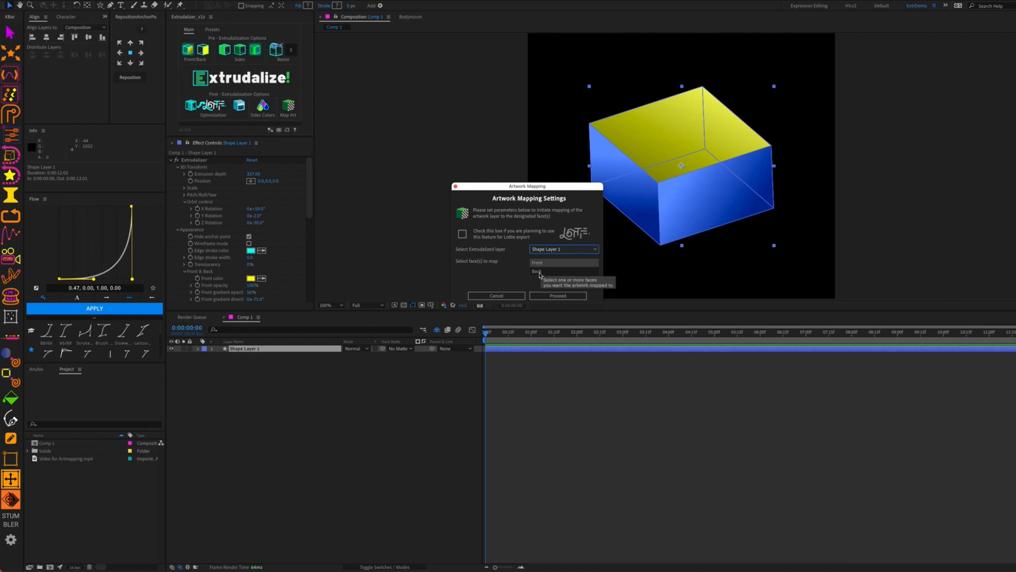
click(537, 262)
shift+click(540, 271)
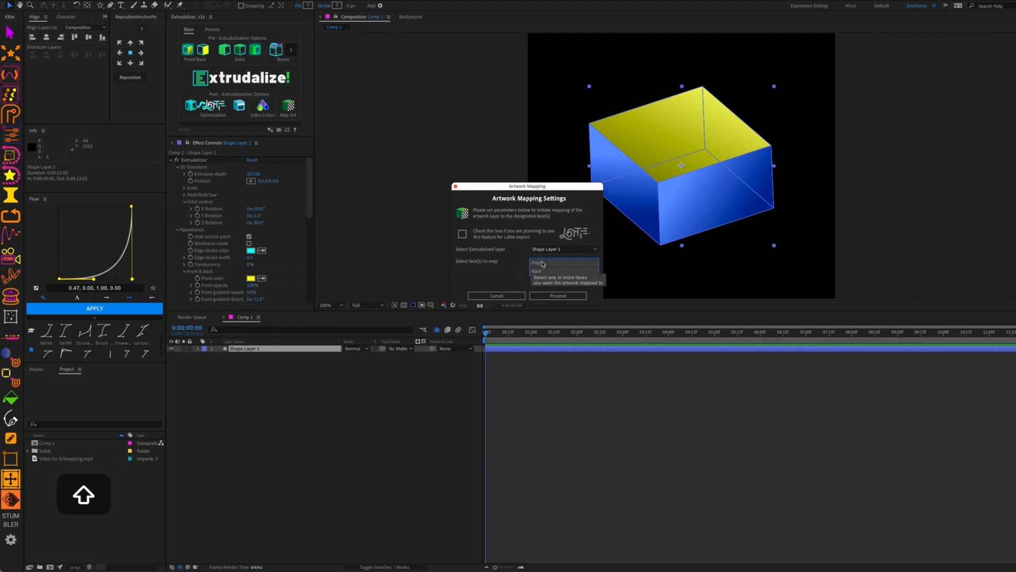
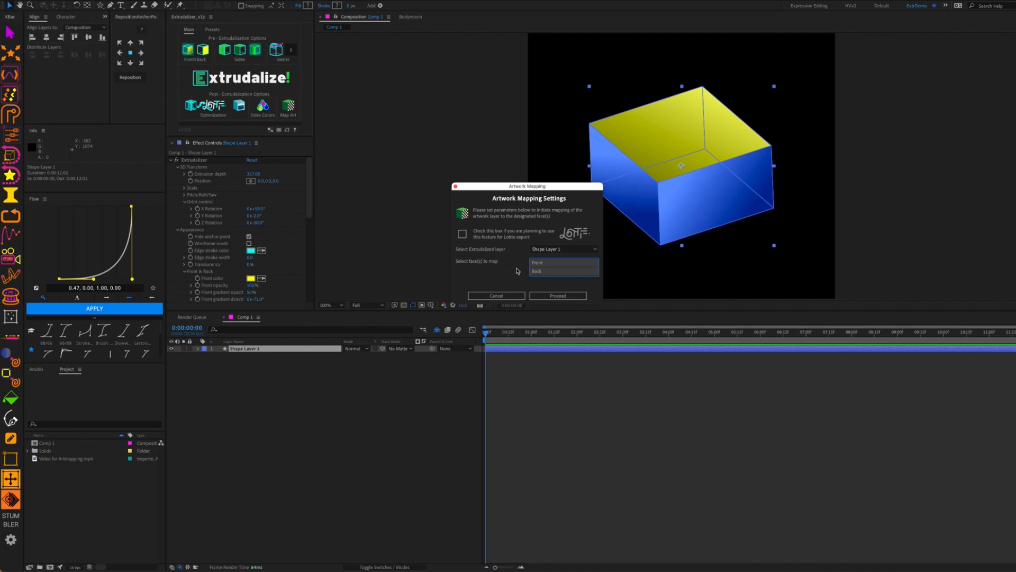
Run the Front and Back face mapping, confirm it, and select the new Front artwork layer
click(554, 295)
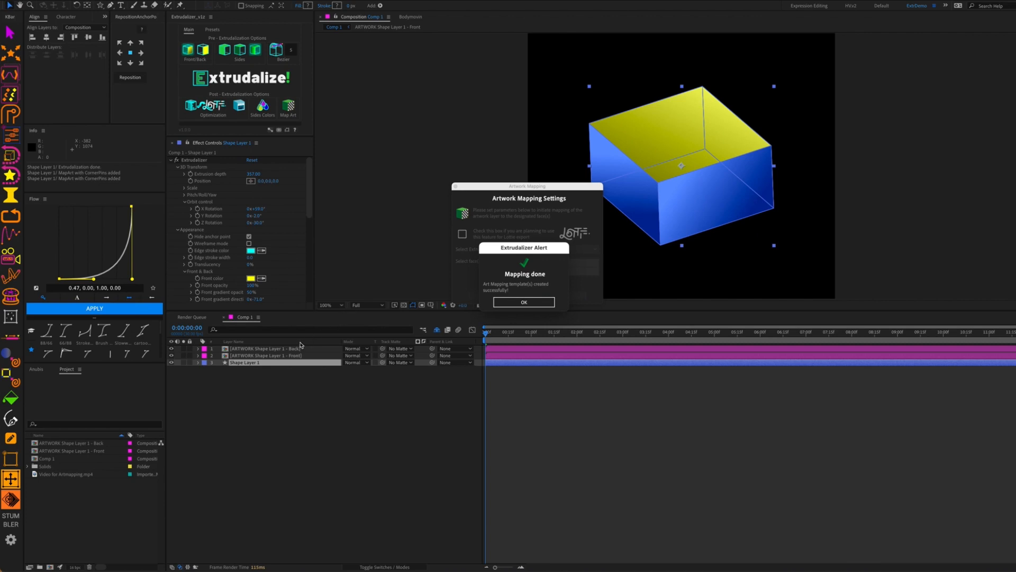
click(524, 301)
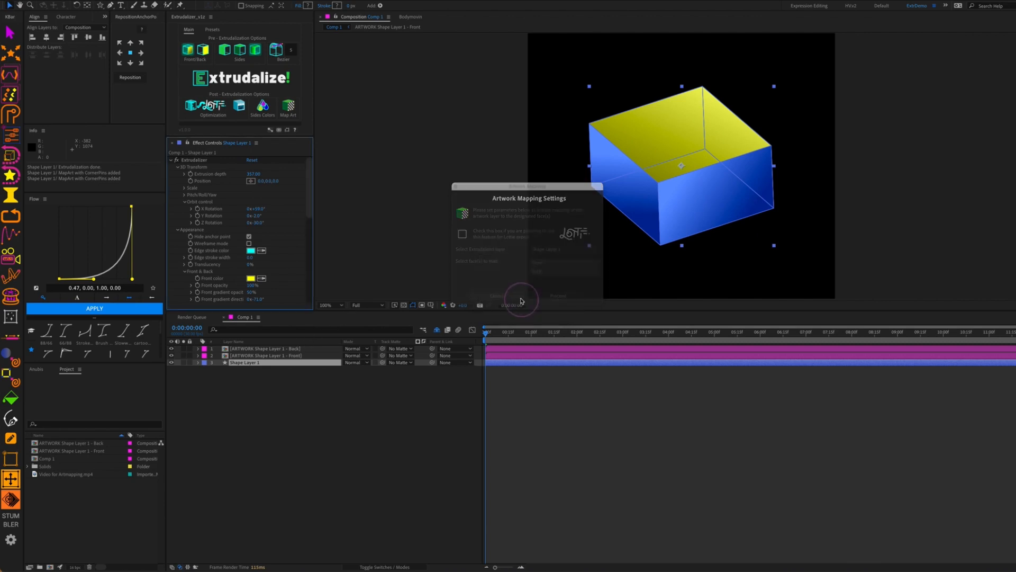
click(288, 384)
click(291, 355)
click(291, 349)
click(293, 355)
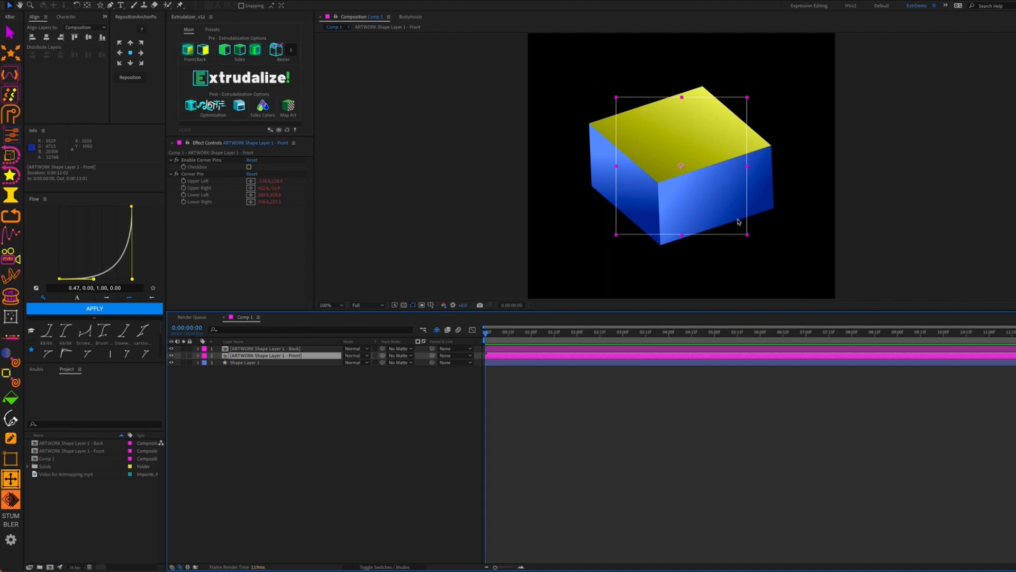
Open the Front artwork comp and add Video for Artmapping.mp4, scaled to fit the frame
click(268, 395)
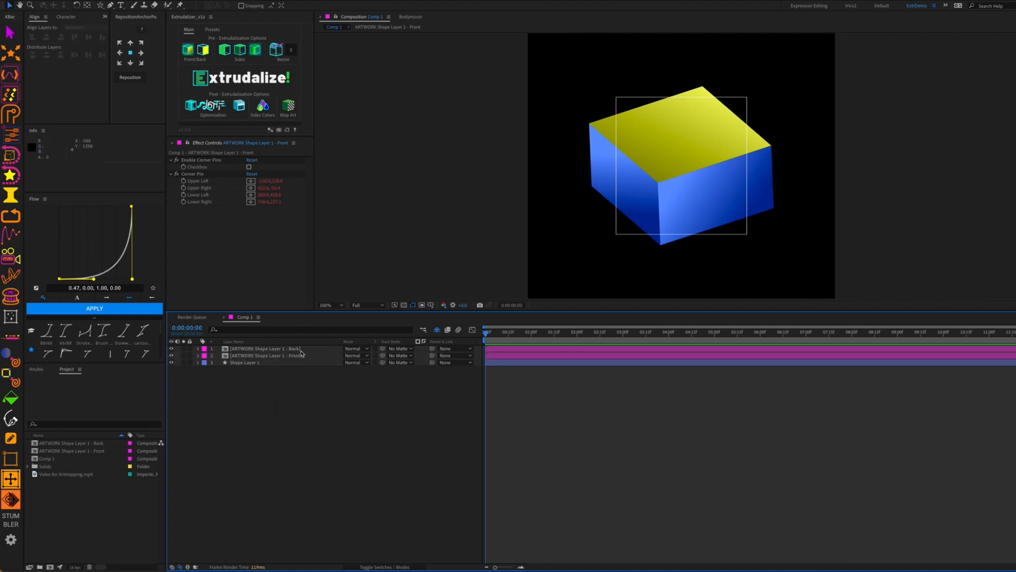
click(300, 356)
double_click(300, 356)
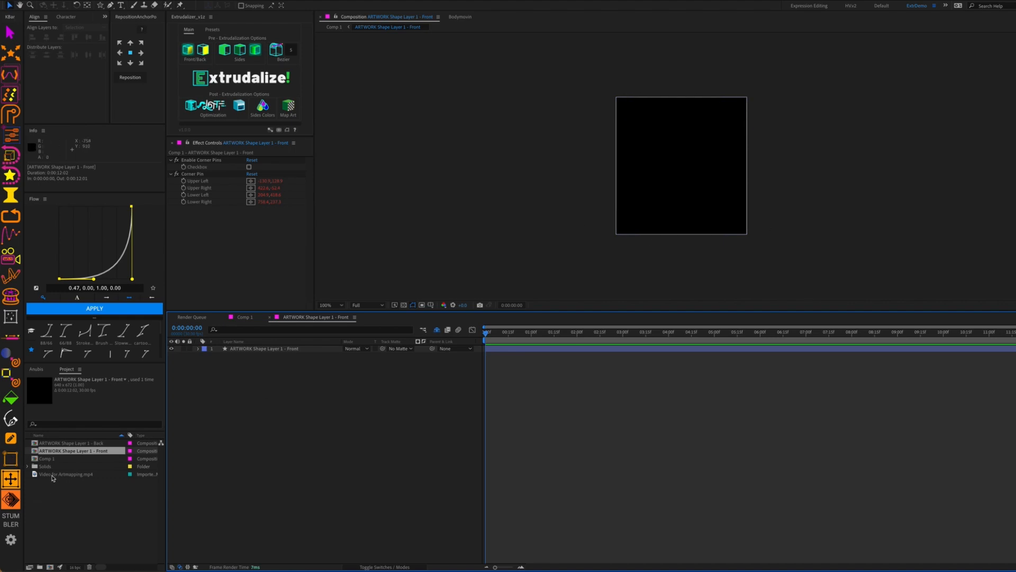
drag(61, 474, 286, 350)
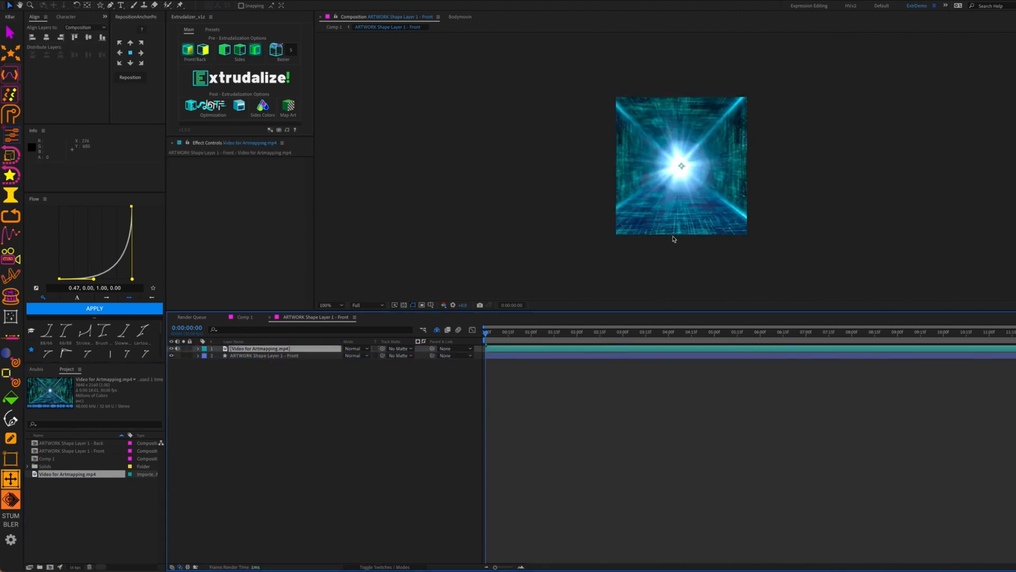
key(shift+super+minus)
key(shift+super+minus)
key(shift+super+minus)
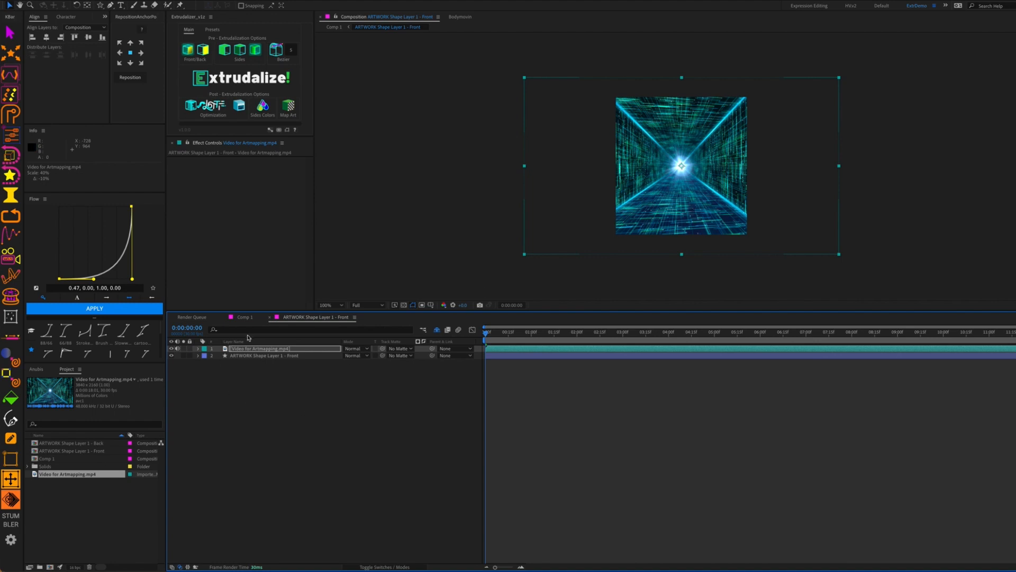
Raise the Front shape's fill opacity to 100%, use it as the video's track matte, and return to Comp 1
click(247, 356)
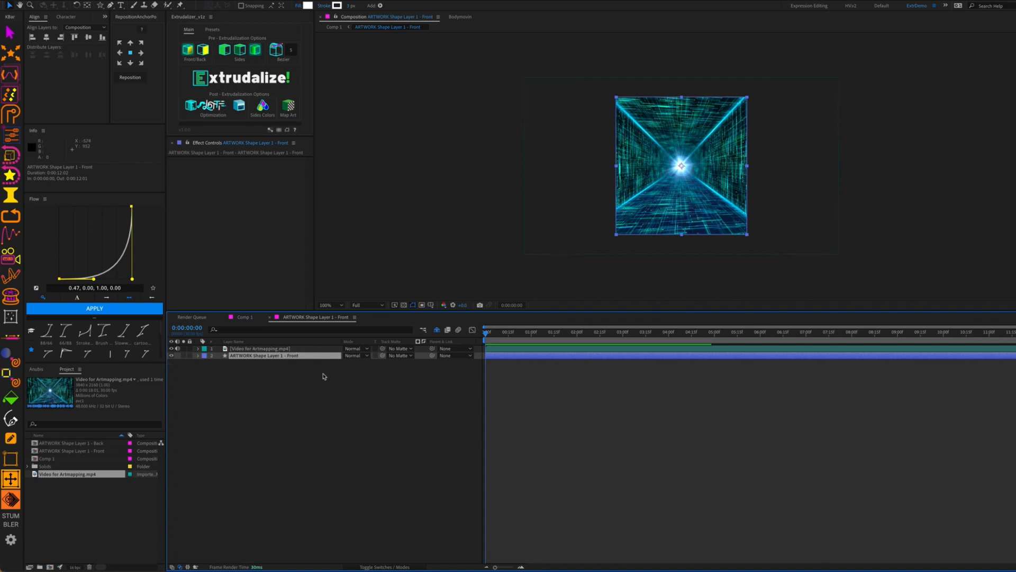
key(u)
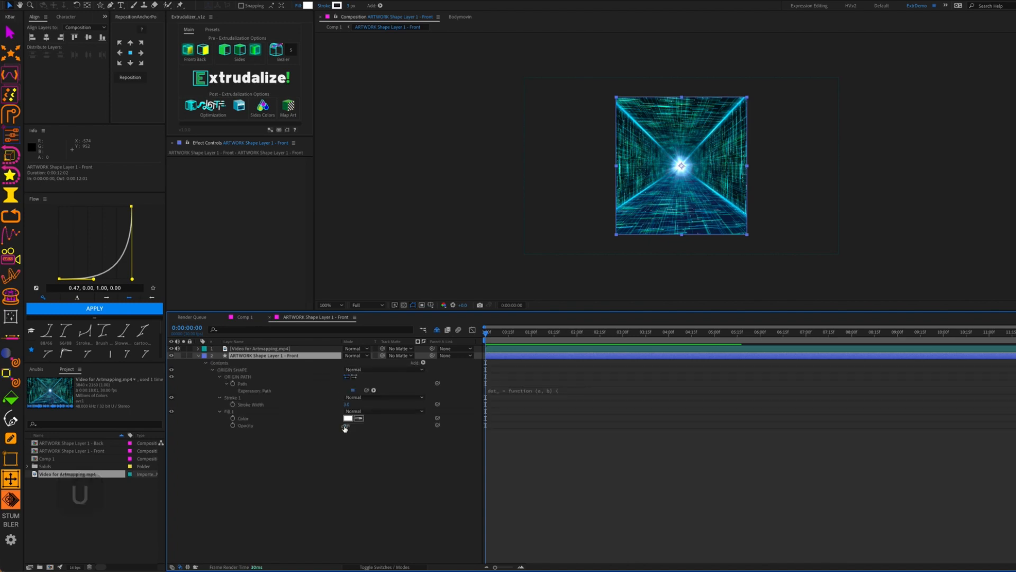
click(387, 425)
drag(414, 424, 585, 438)
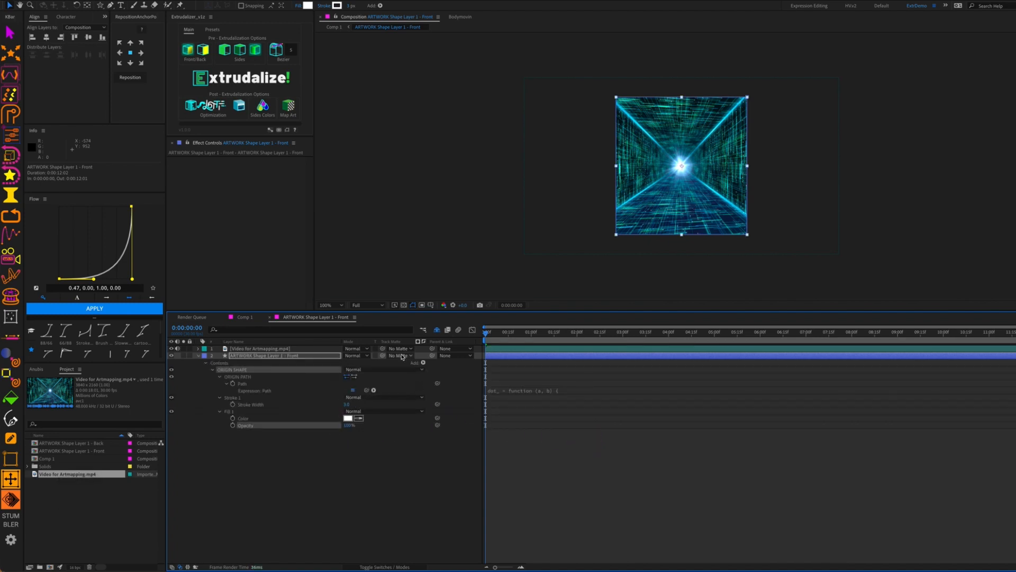
drag(383, 349, 328, 361)
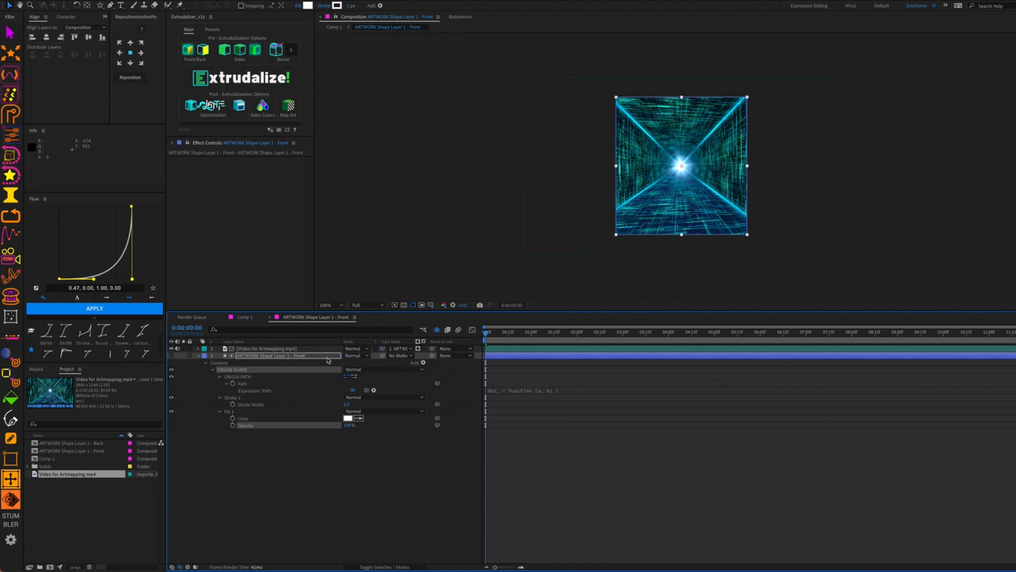
click(325, 457)
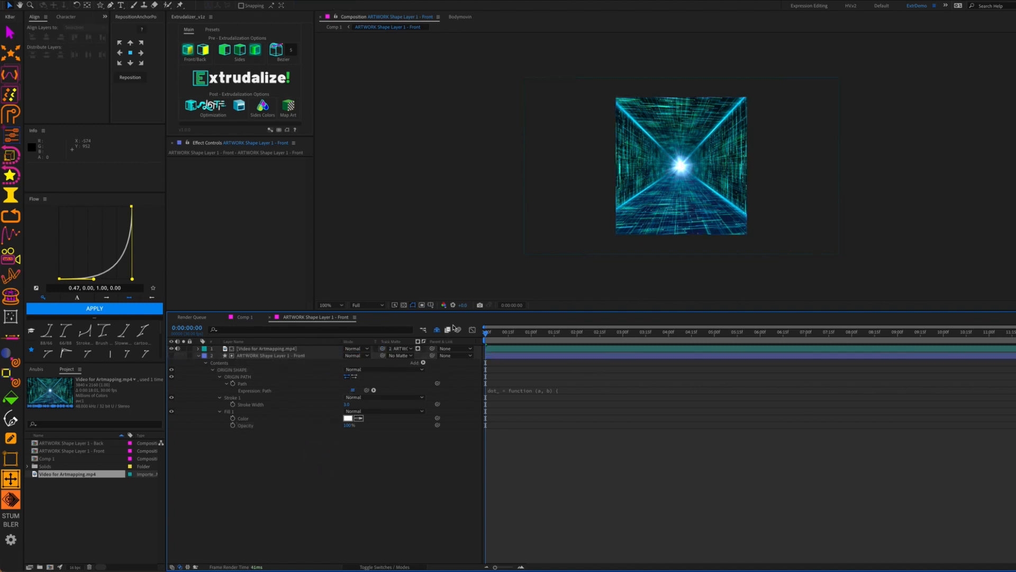
click(243, 319)
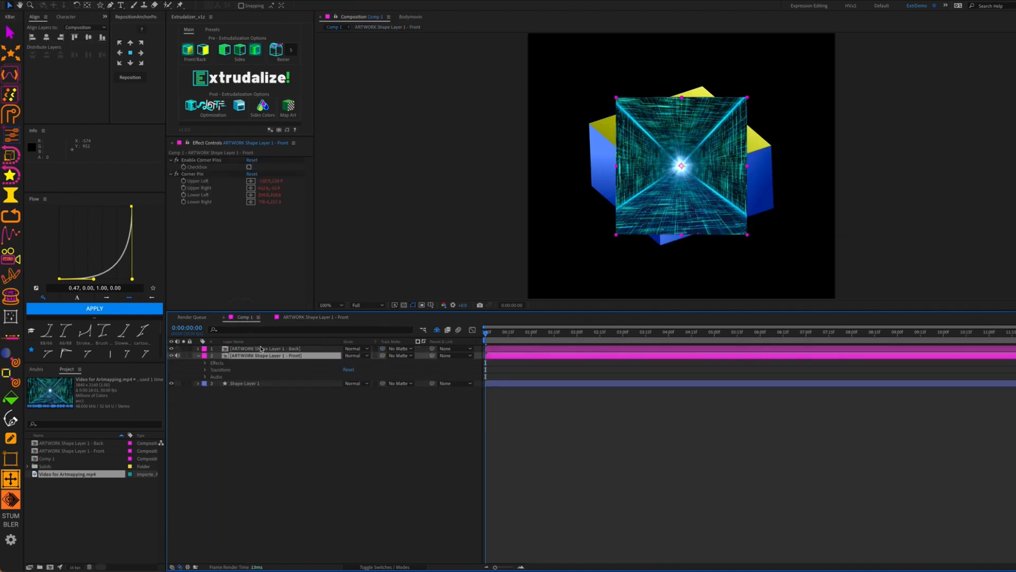
Open the Back artwork comp and drop Video for Artmapping.mp4 into it
double_click(284, 349)
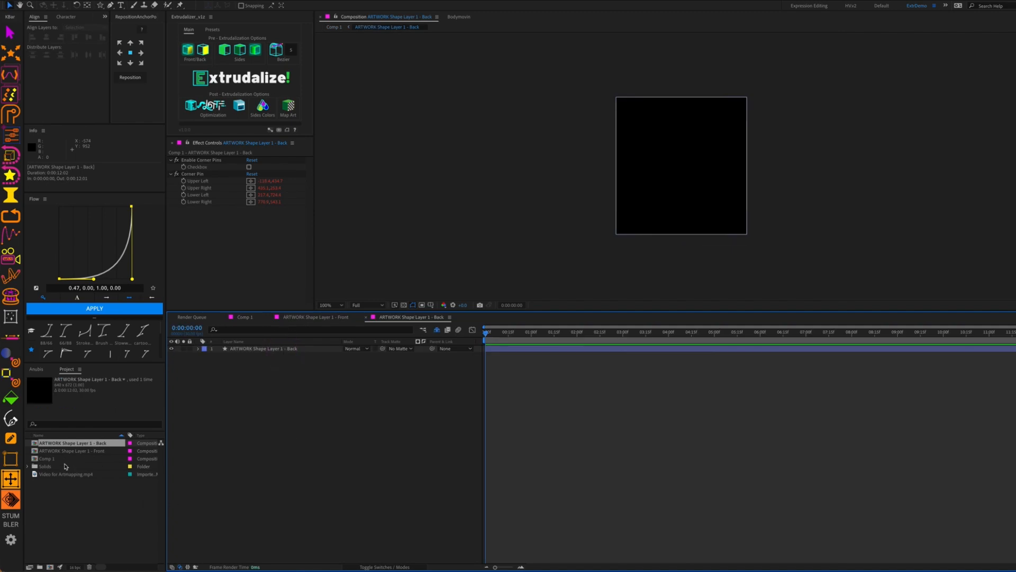
drag(60, 474, 317, 346)
drag(318, 348, 318, 349)
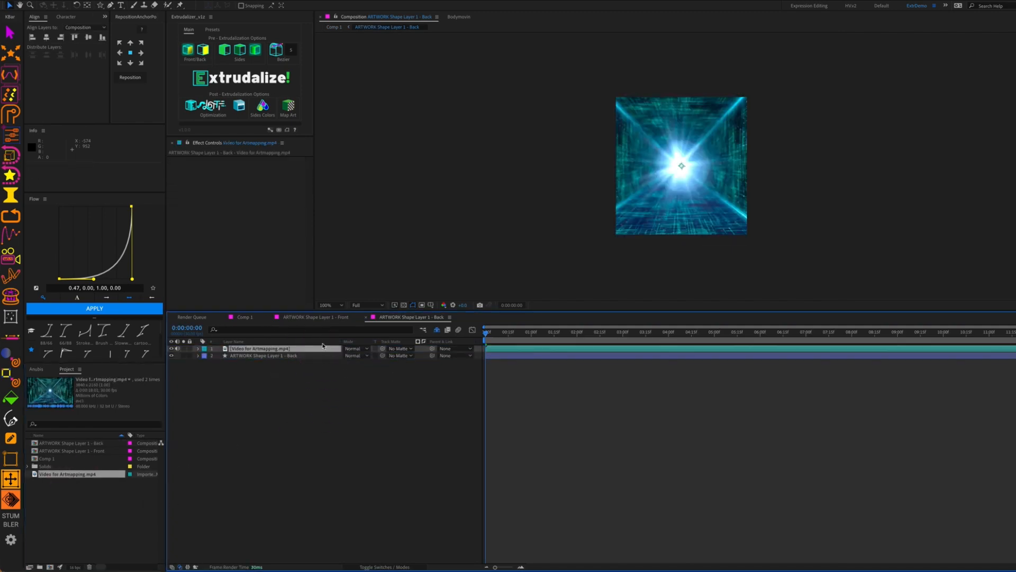
key(u)
Set the Back shape's fill opacity to 100%, matte the video to it, and close both artwork comps
click(310, 355)
key(u)
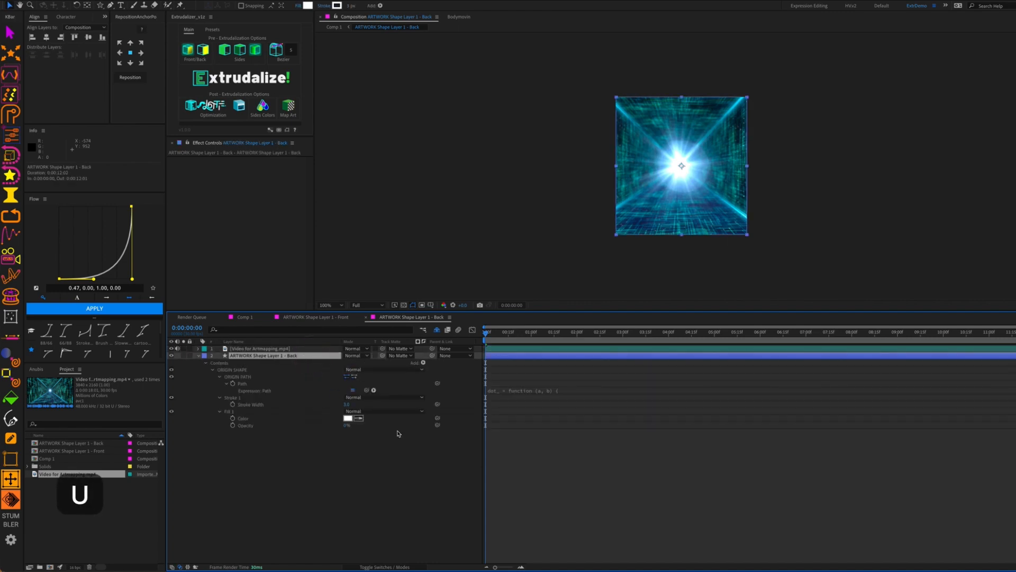
drag(344, 425, 536, 418)
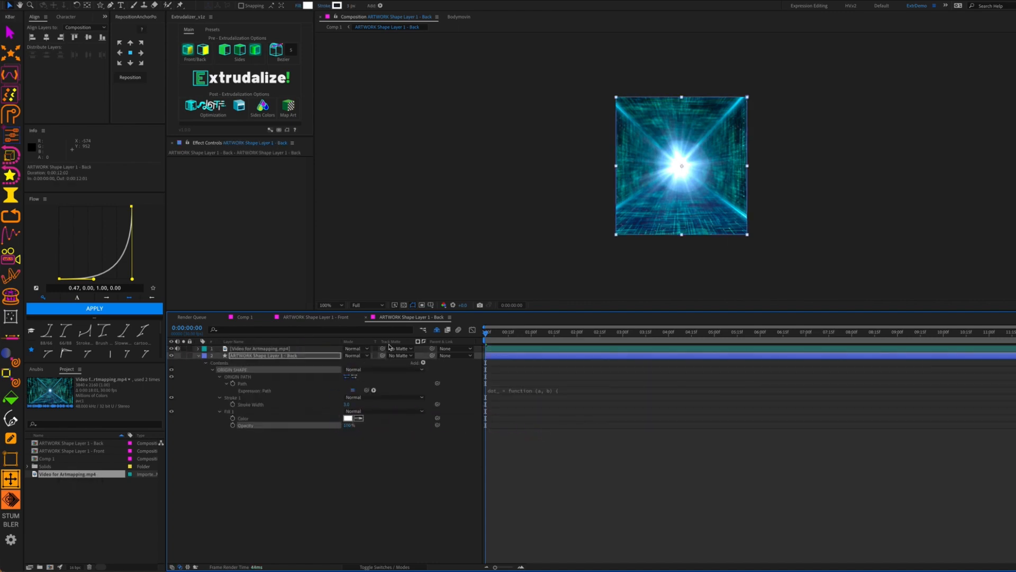
drag(382, 349, 286, 355)
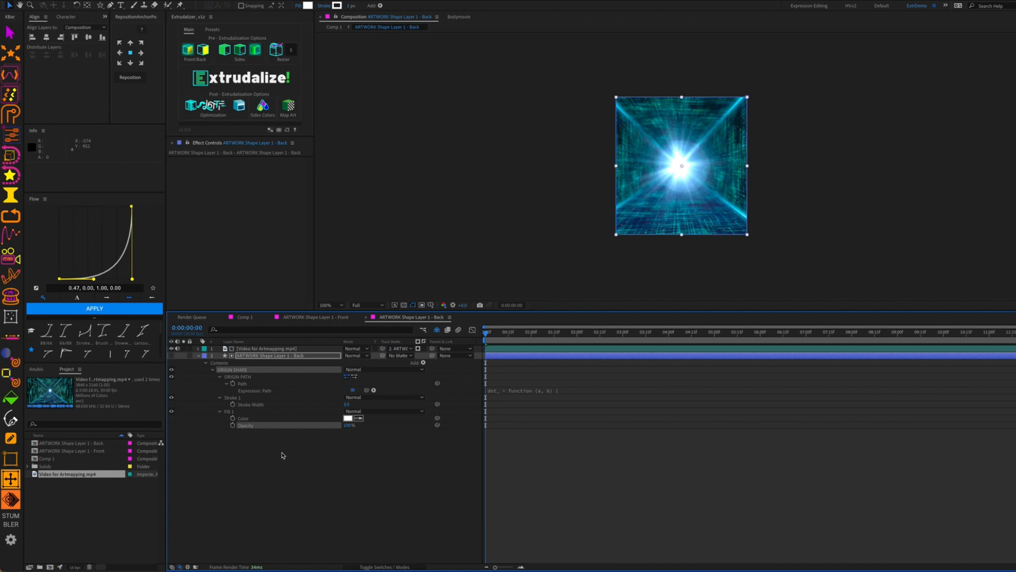
click(271, 318)
click(271, 318)
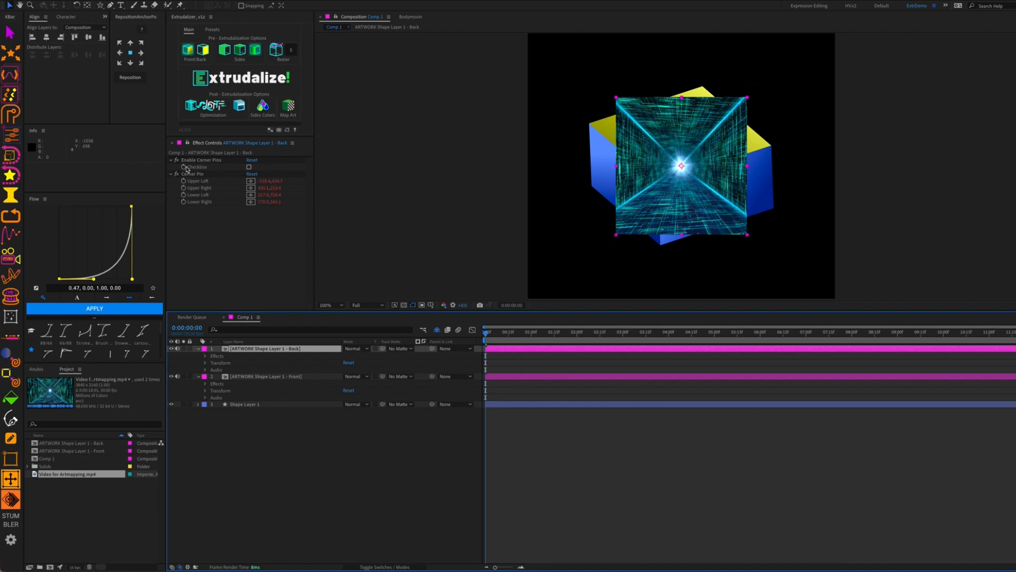
Enable Corner Pins on the Back and Front artwork layers, hide layer controls, and select Shape Layer 1
click(249, 167)
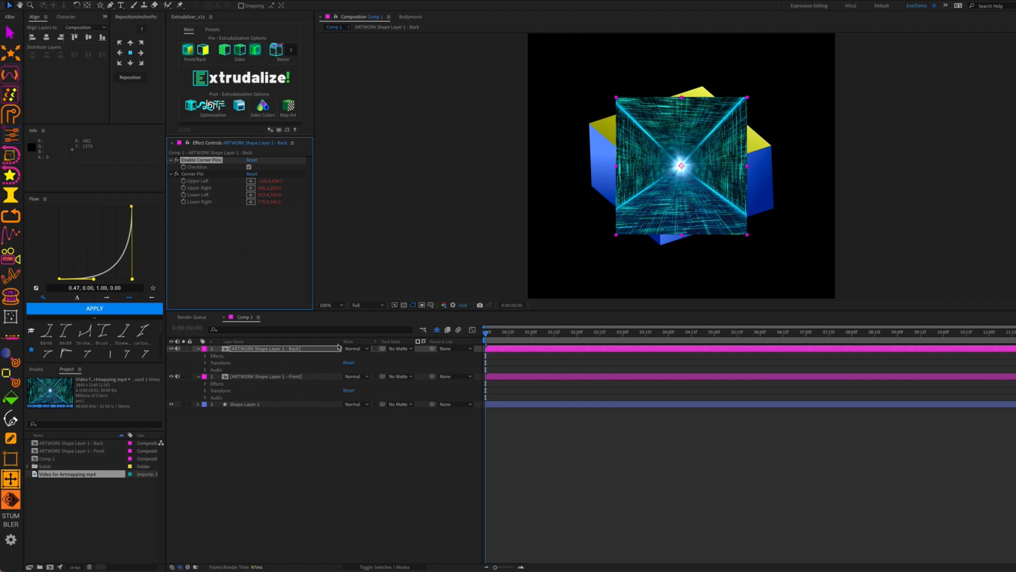
click(277, 381)
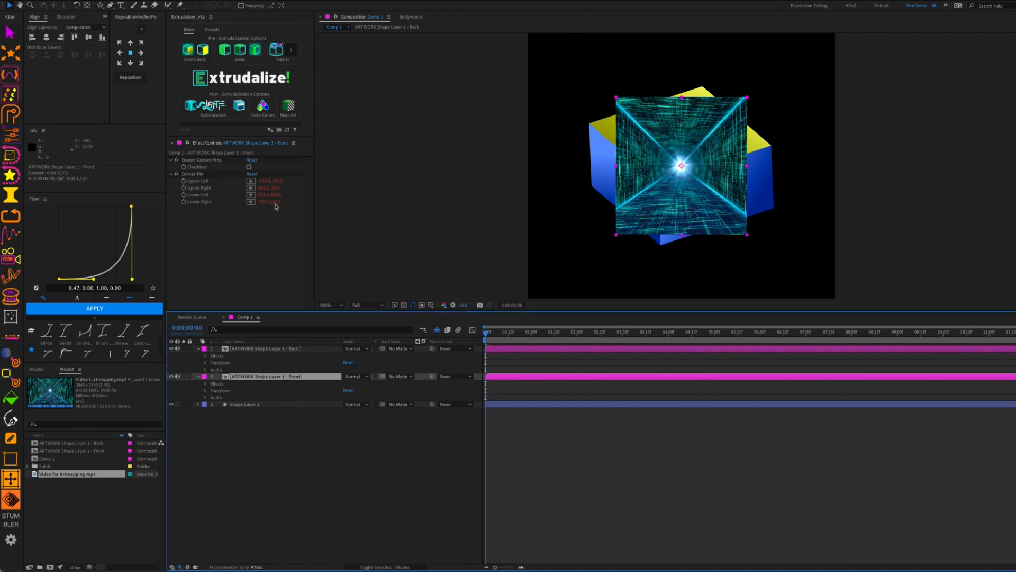
click(249, 167)
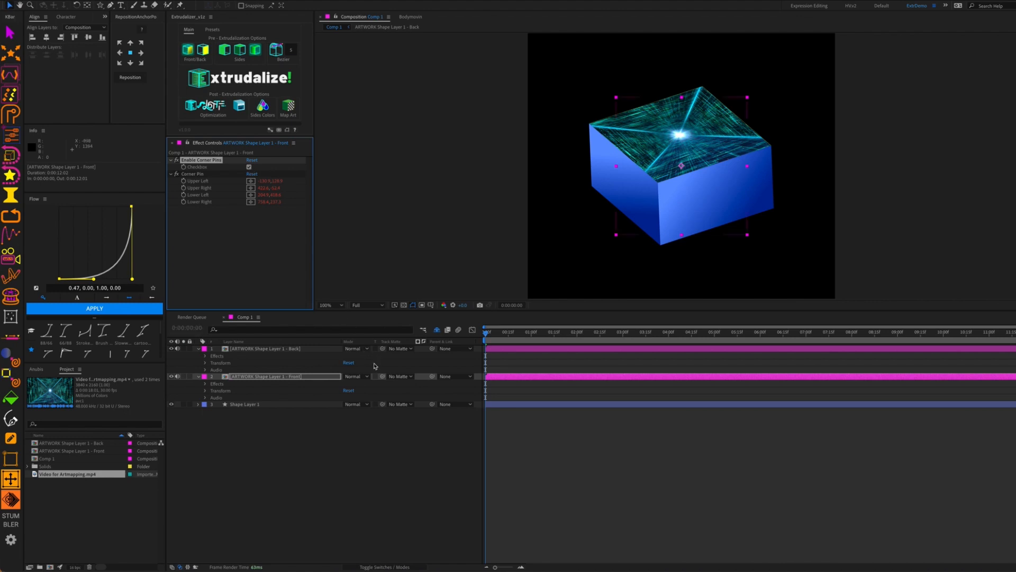
click(400, 404)
click(300, 481)
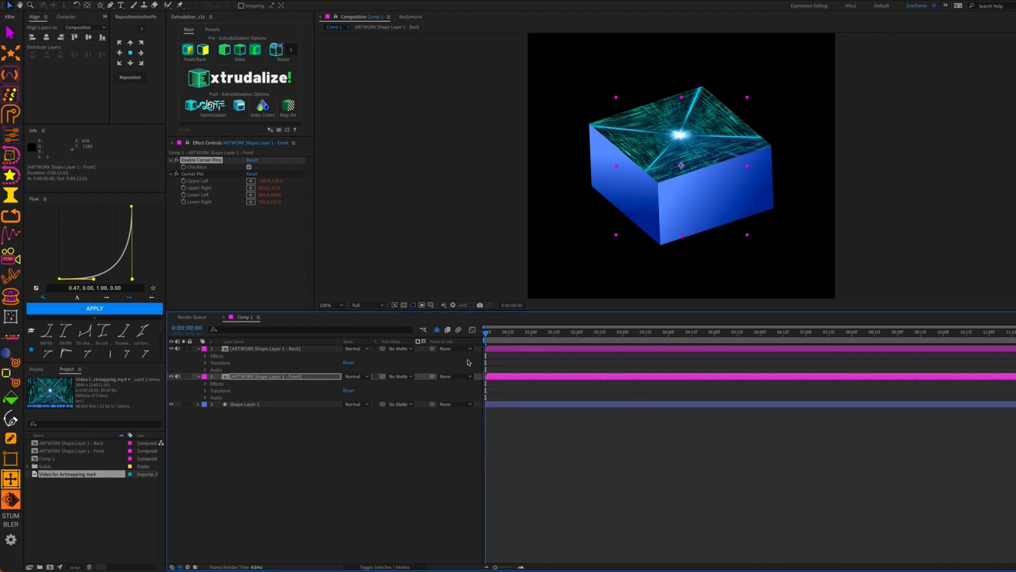
click(414, 305)
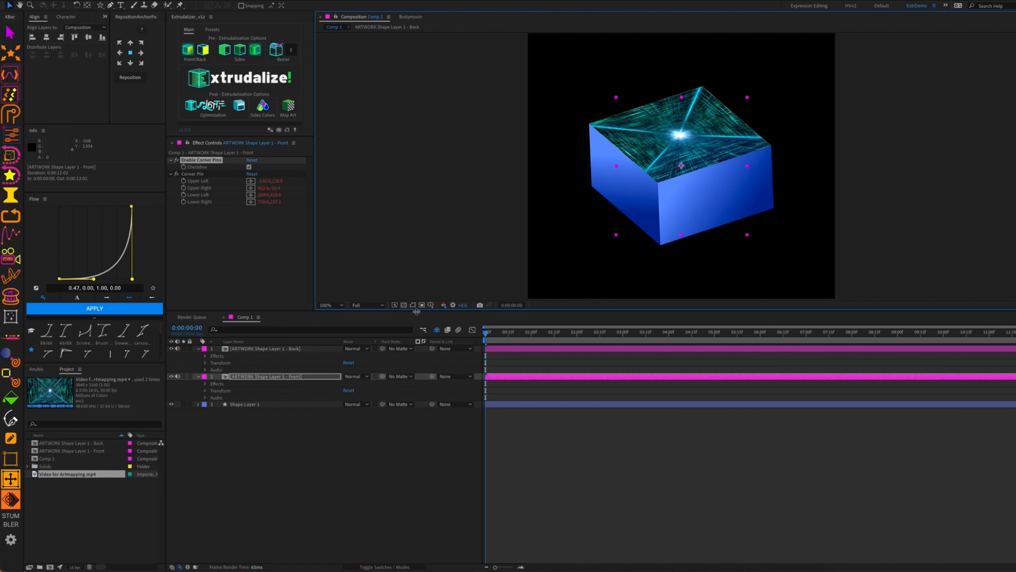
key(shift+super+h)
click(266, 405)
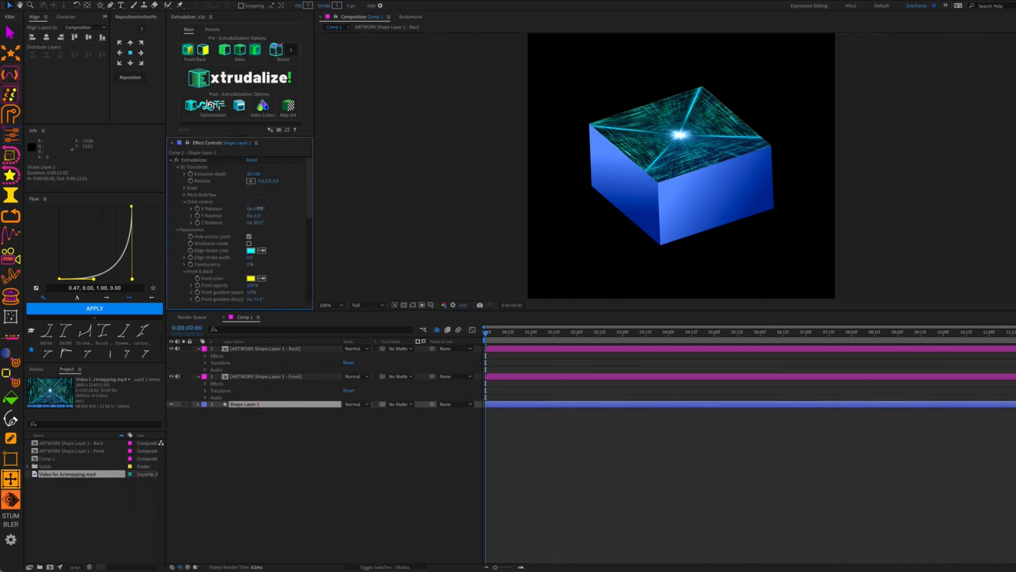
Tilt the cube to 98° on X, scale the front face to 164%, and preview at 1;09
drag(257, 208, 280, 238)
click(186, 188)
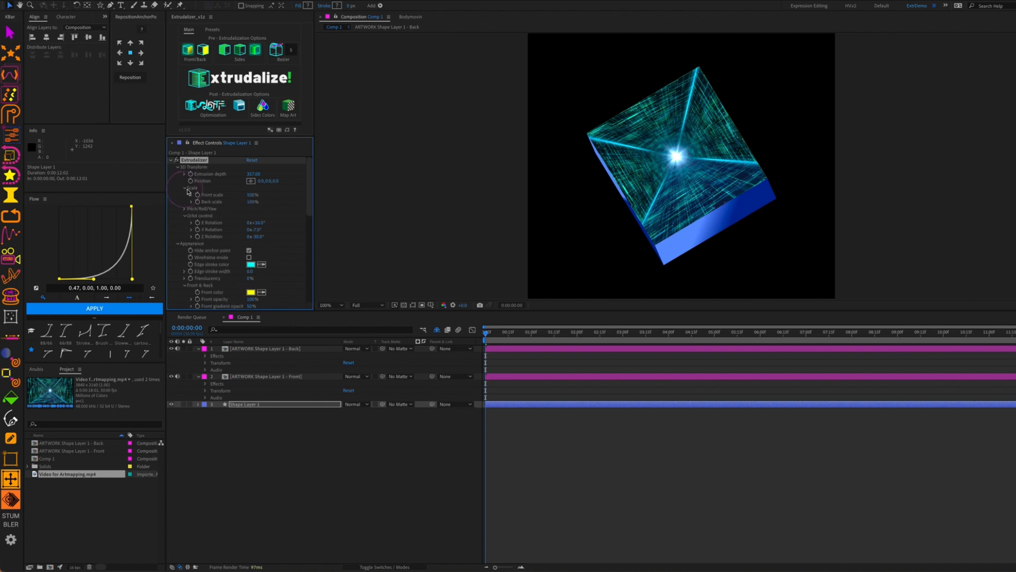
drag(251, 196, 281, 198)
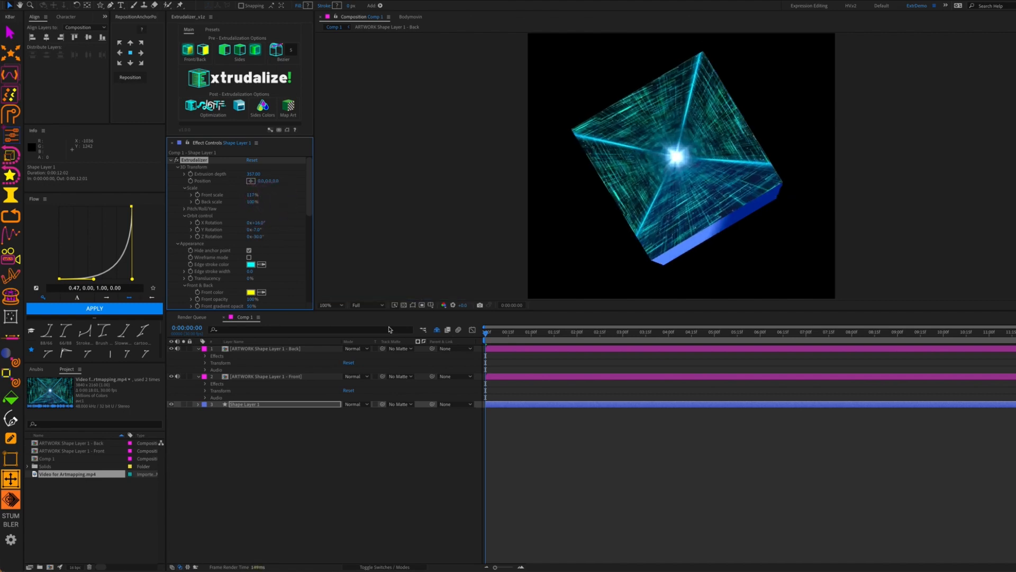
drag(488, 336, 428, 366)
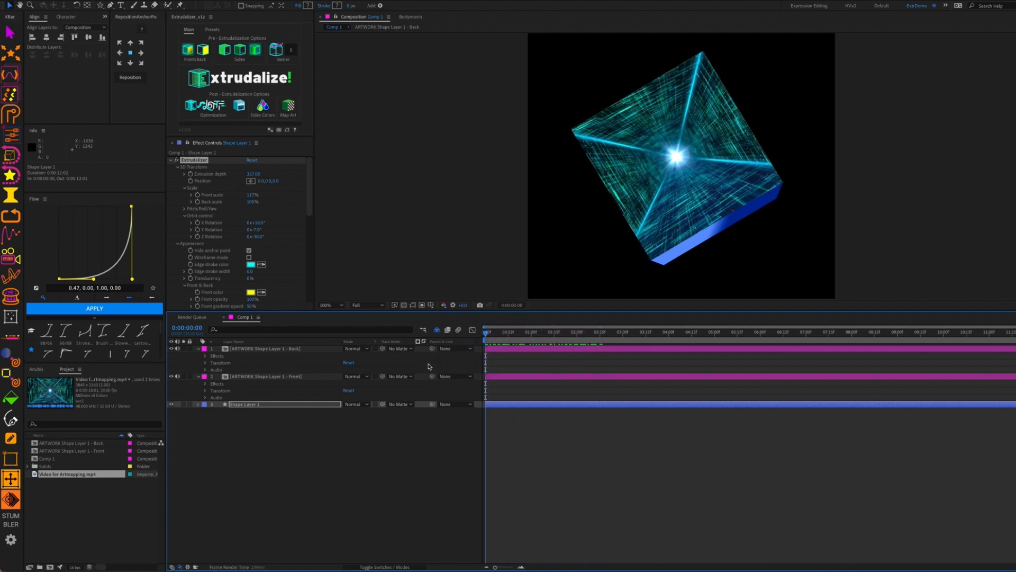
Select both the ARTWORK Back and ARTWORK Front layers
click(344, 447)
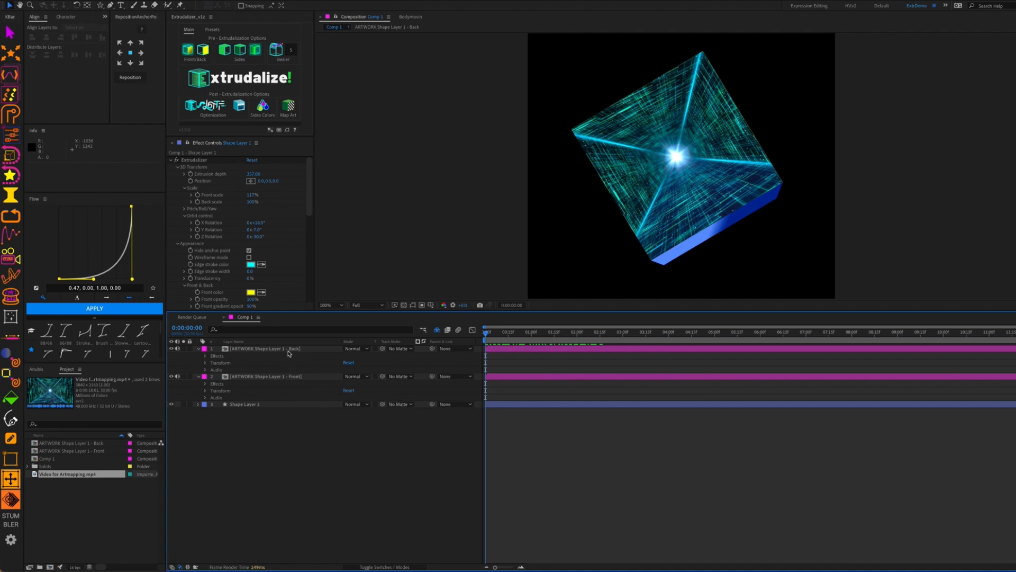
click(255, 349)
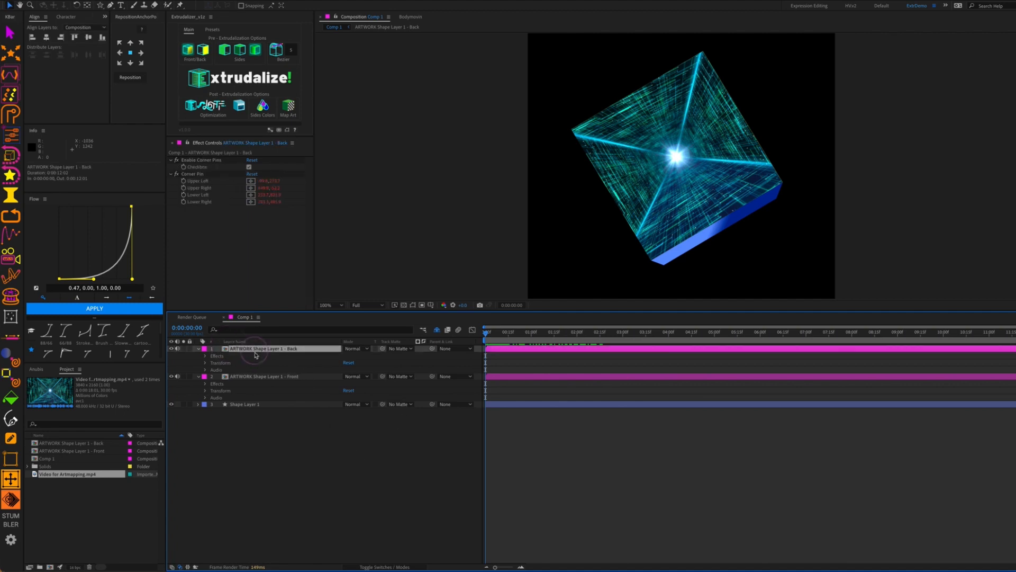
super+click(250, 377)
Delete the ARTWORK layers and remap Shape Layer 1's Front and Back faces as Lottie-compatible artwork
key(BackSpace)
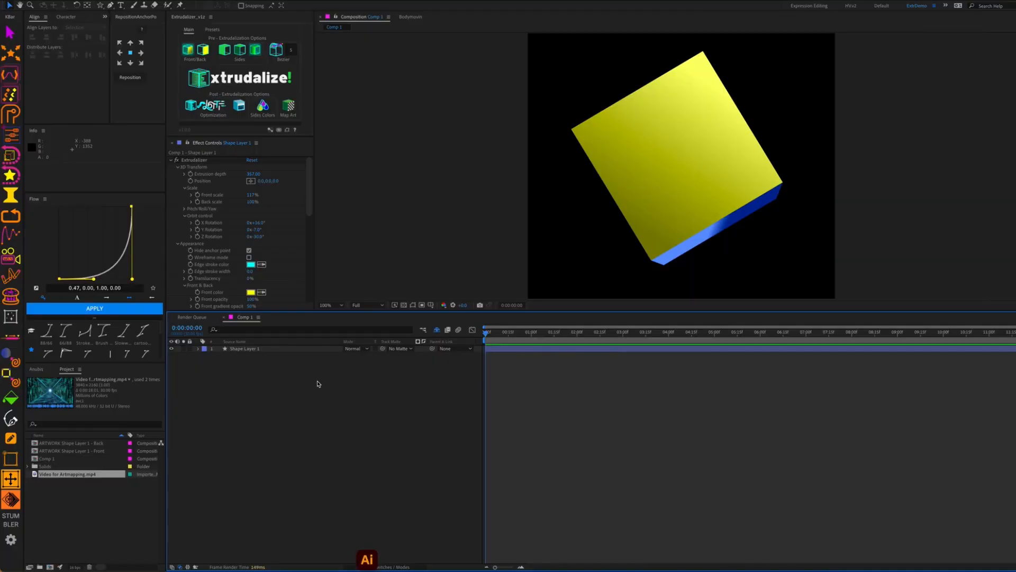
click(271, 350)
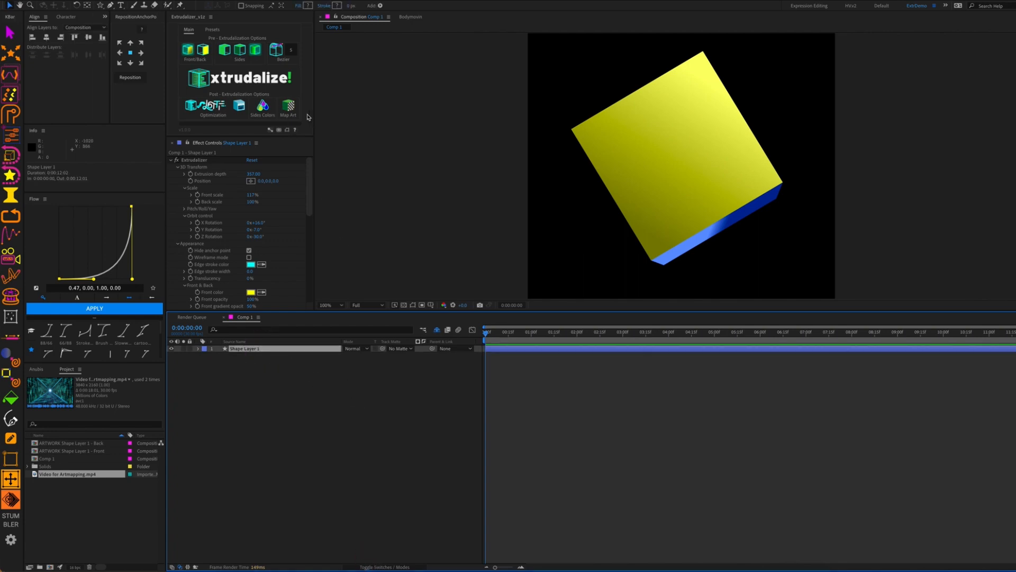
click(289, 108)
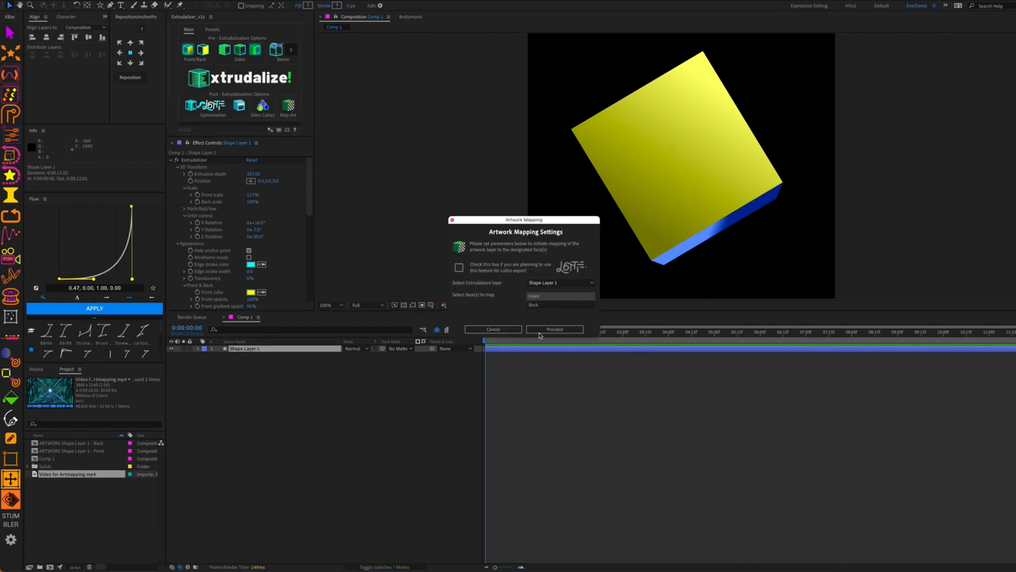
click(459, 267)
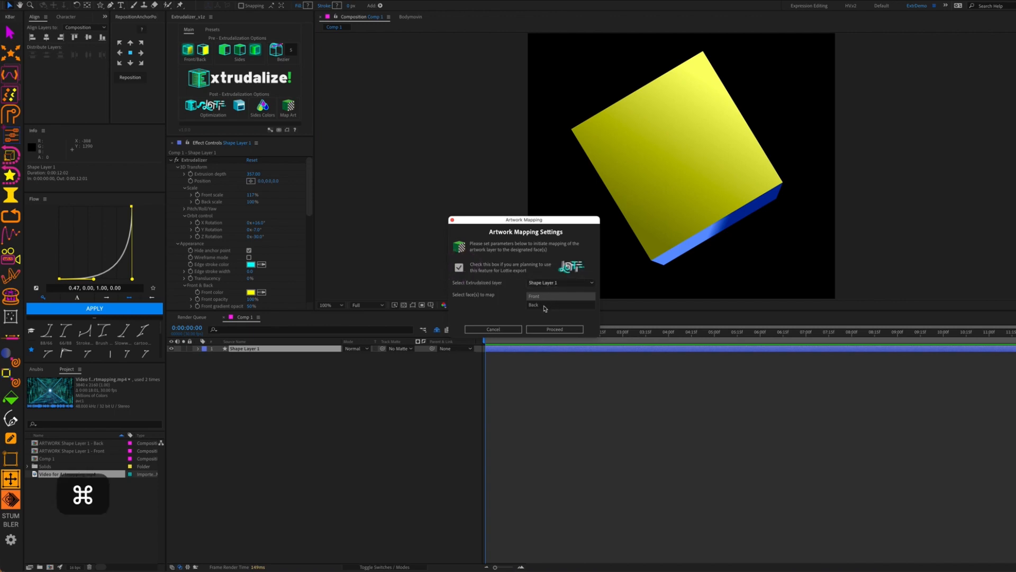
super+click(544, 305)
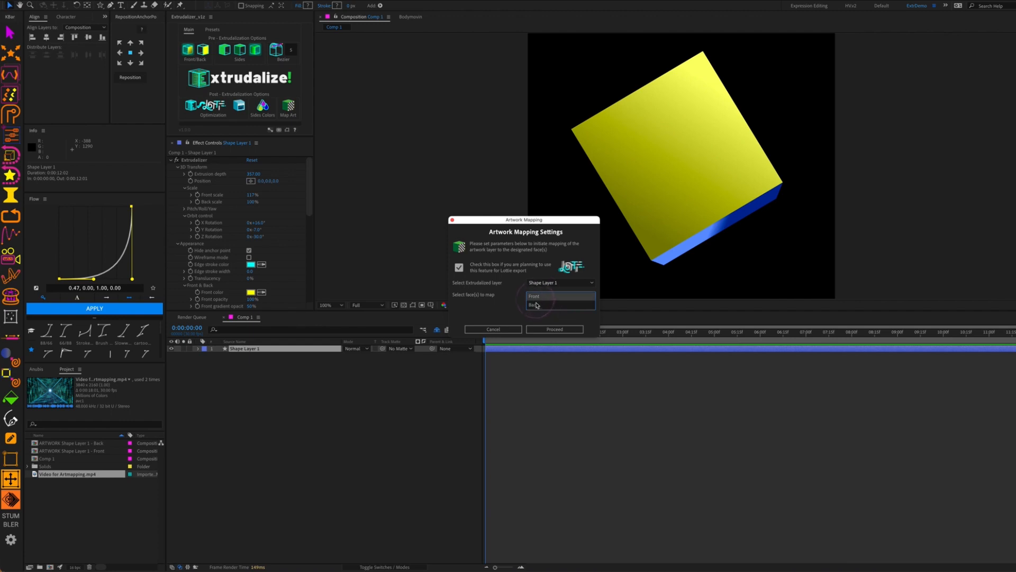
shift+click(541, 305)
click(564, 330)
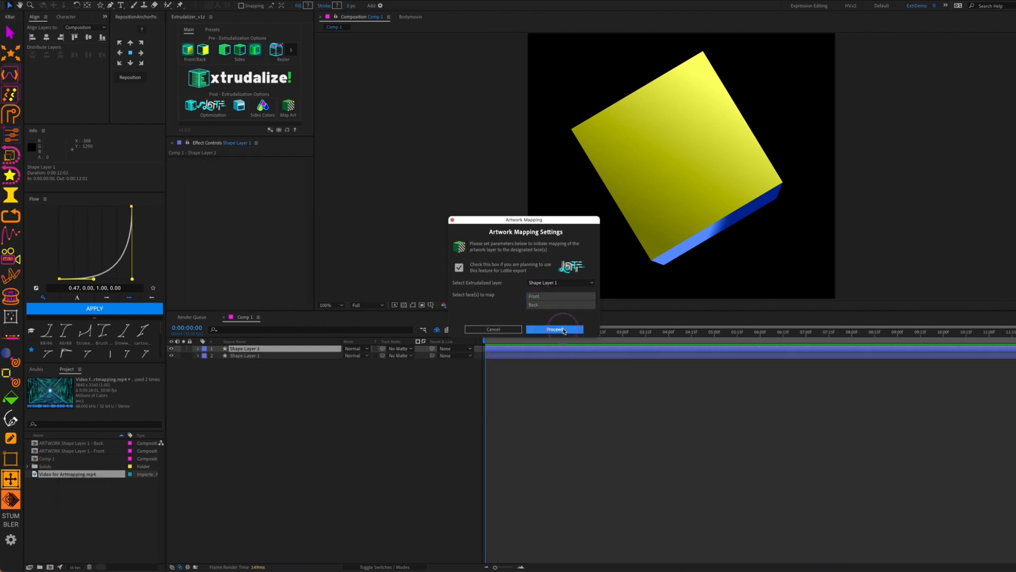
click(545, 302)
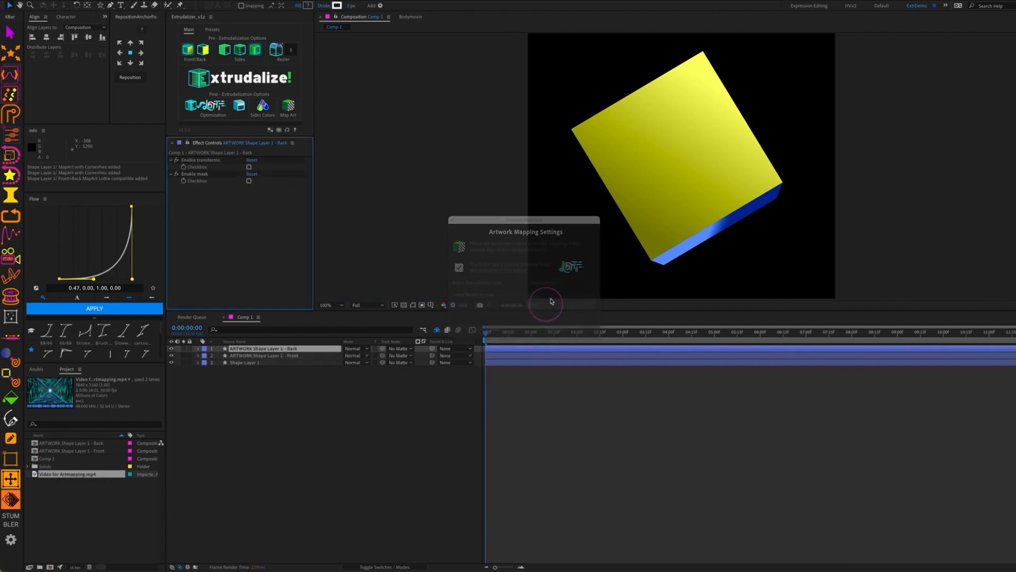
Inspect the new Front and Back artwork layers, then hide all three layers
click(261, 370)
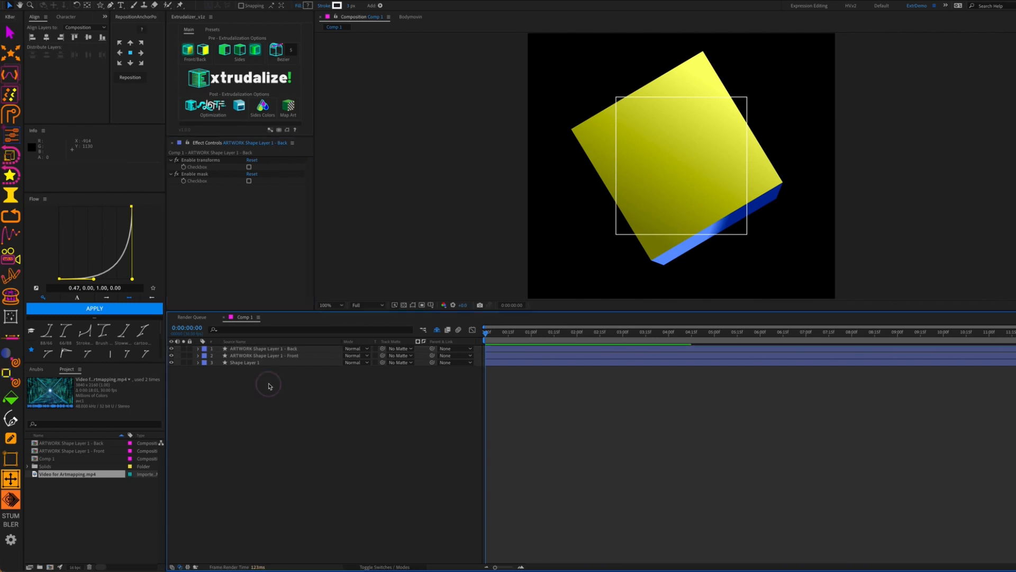
click(282, 349)
click(282, 355)
click(281, 349)
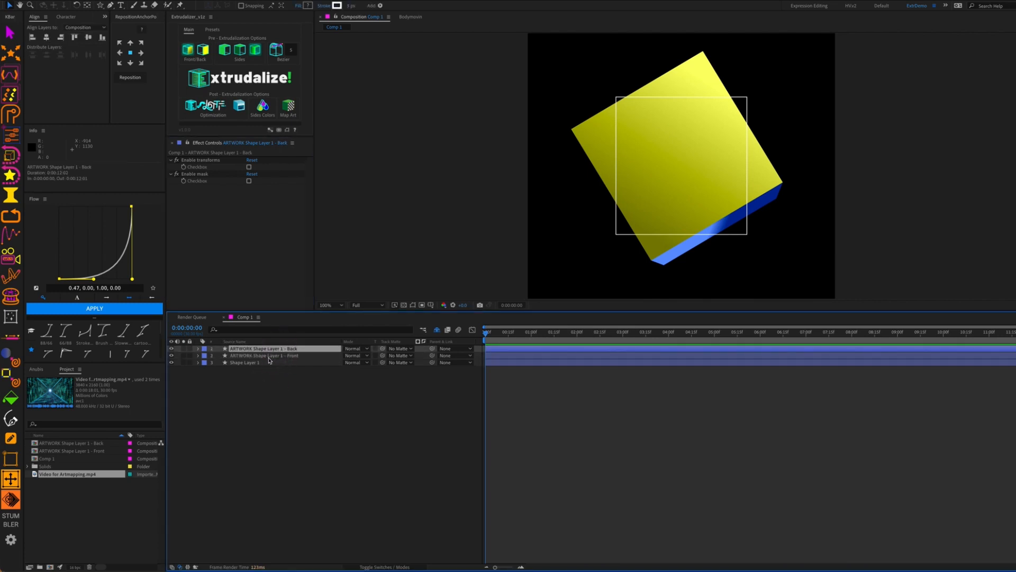
click(269, 358)
click(281, 349)
click(321, 412)
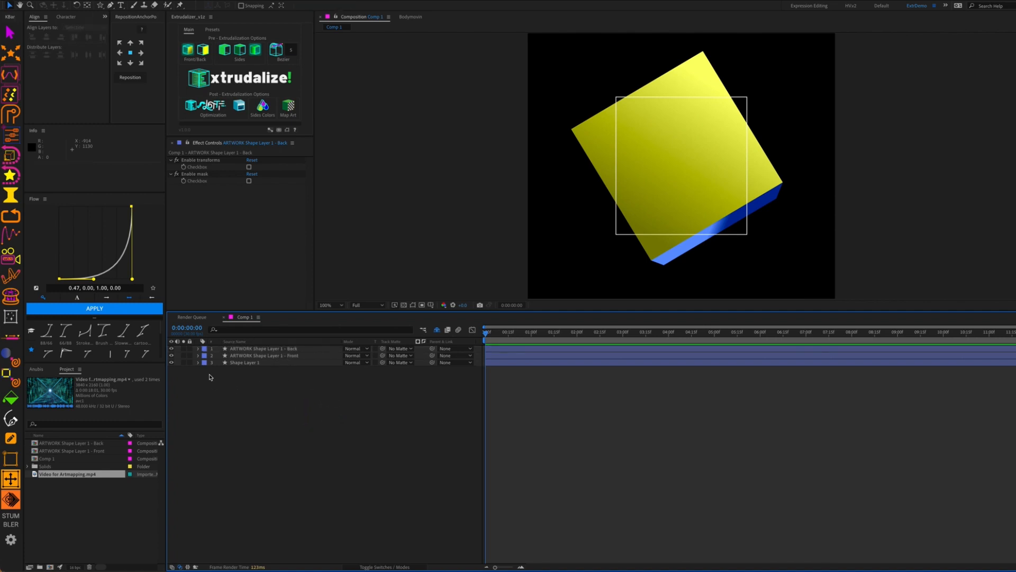
drag(172, 349, 172, 363)
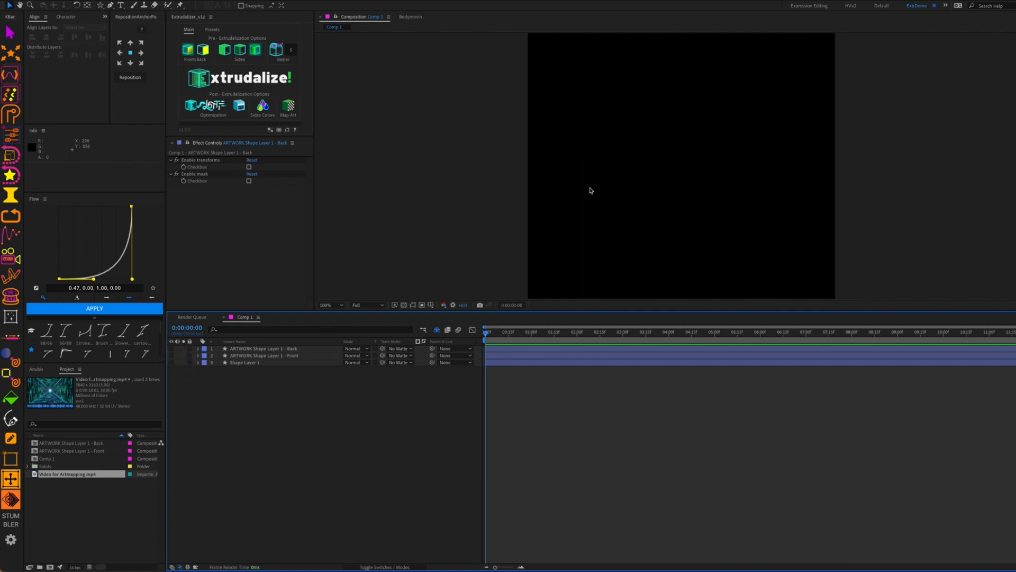
Draw a red-filled star with Inner Radius 81.1, then a rectangle to its right
key(q)
drag(625, 128, 640, 165)
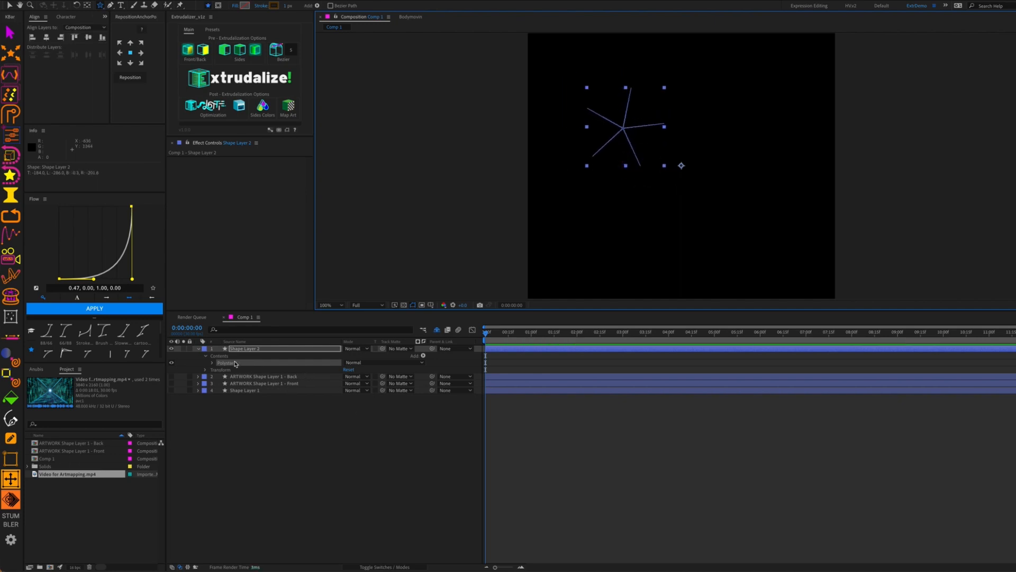
click(212, 363)
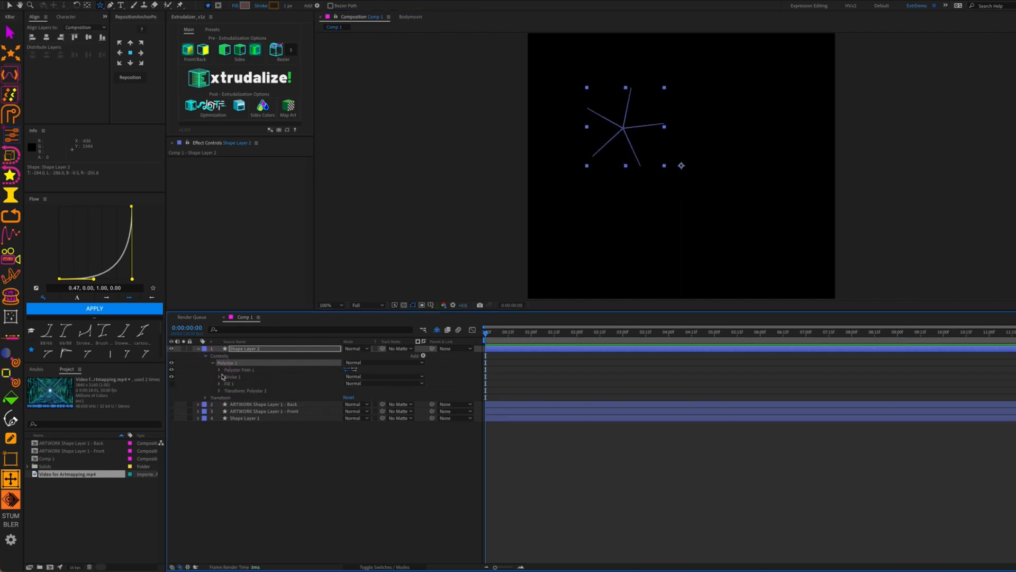
click(220, 370)
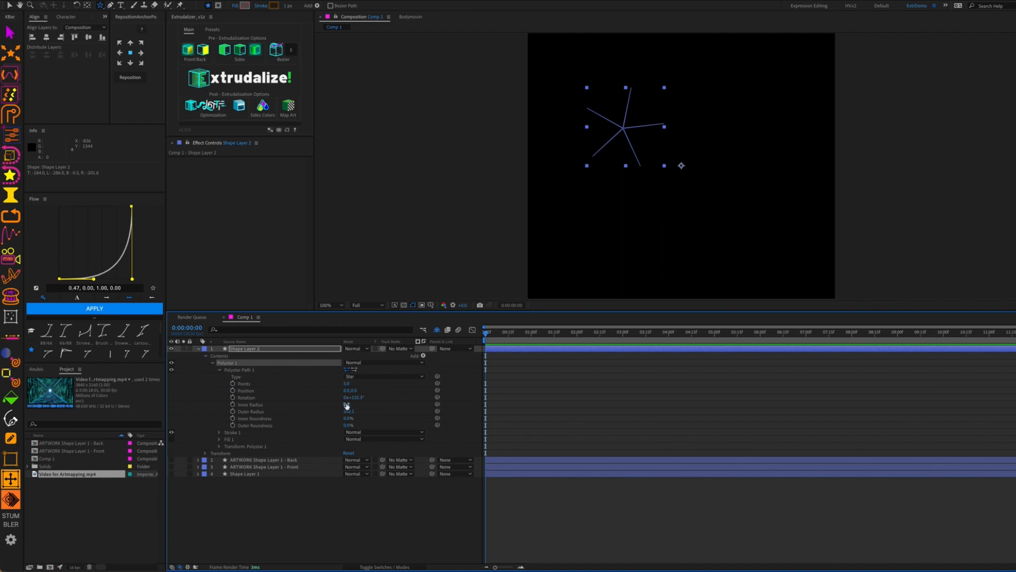
drag(347, 405, 378, 405)
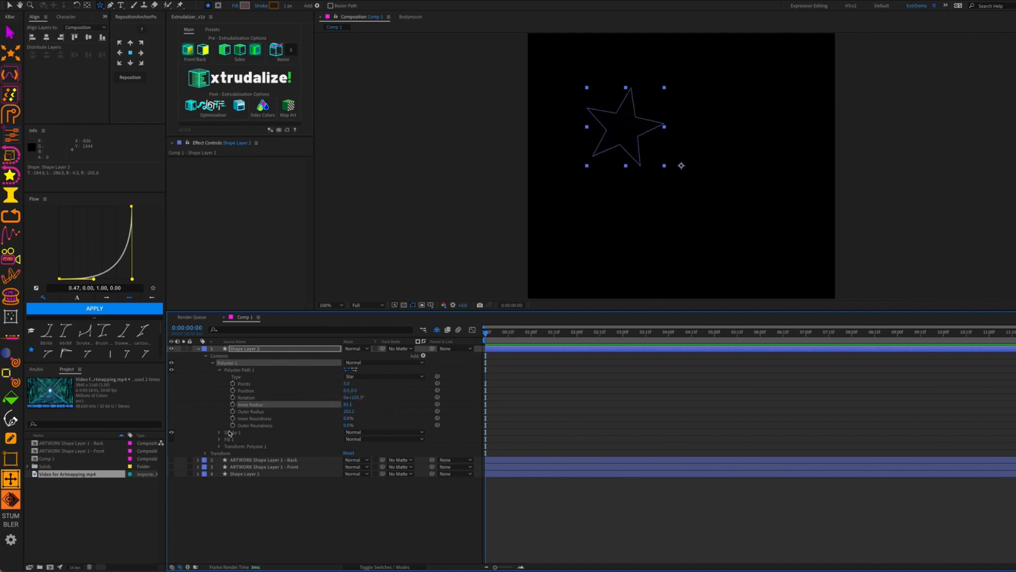
click(172, 440)
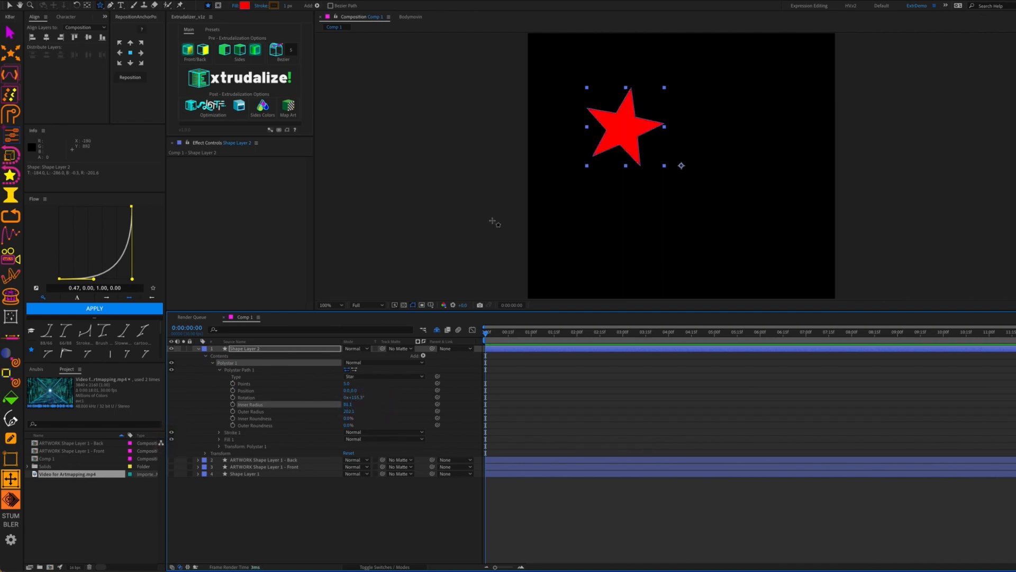
key(q)
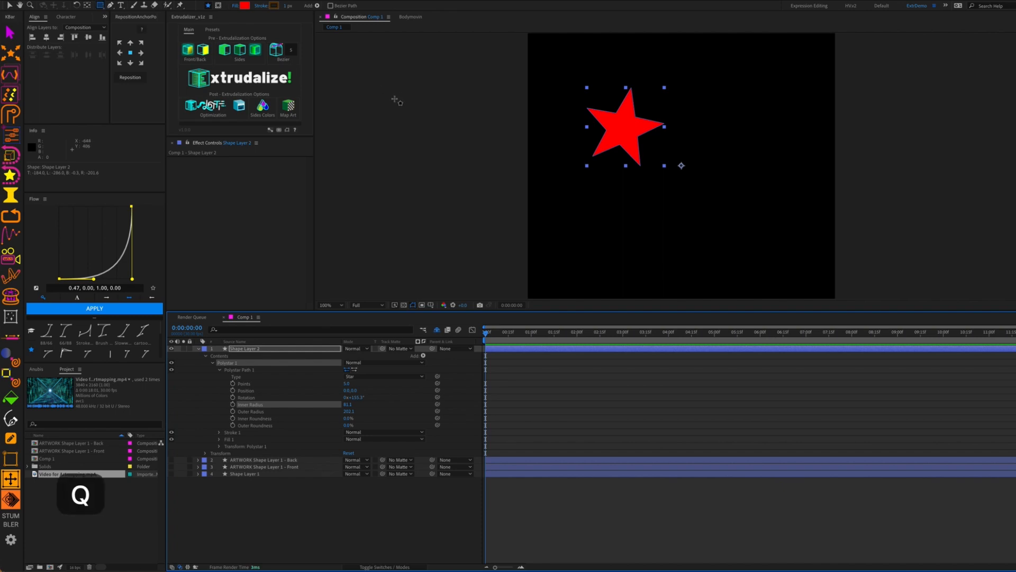
drag(726, 101, 674, 146)
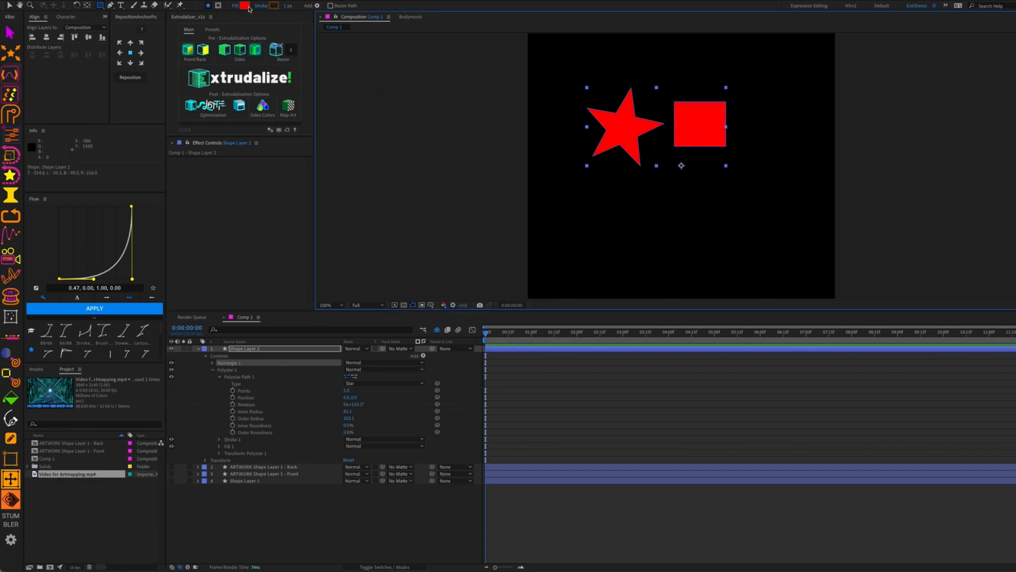
Change the rectangle's fill colour to magenta
click(244, 5)
drag(201, 342, 203, 315)
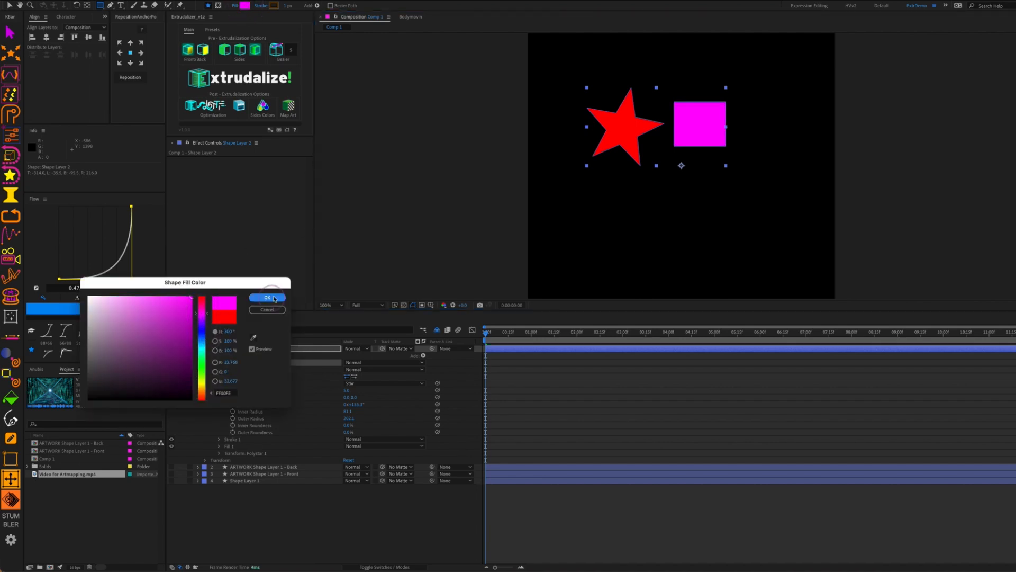
click(267, 297)
Draw an ellipse below the star and fill it yellow (FFDB00)
key(q)
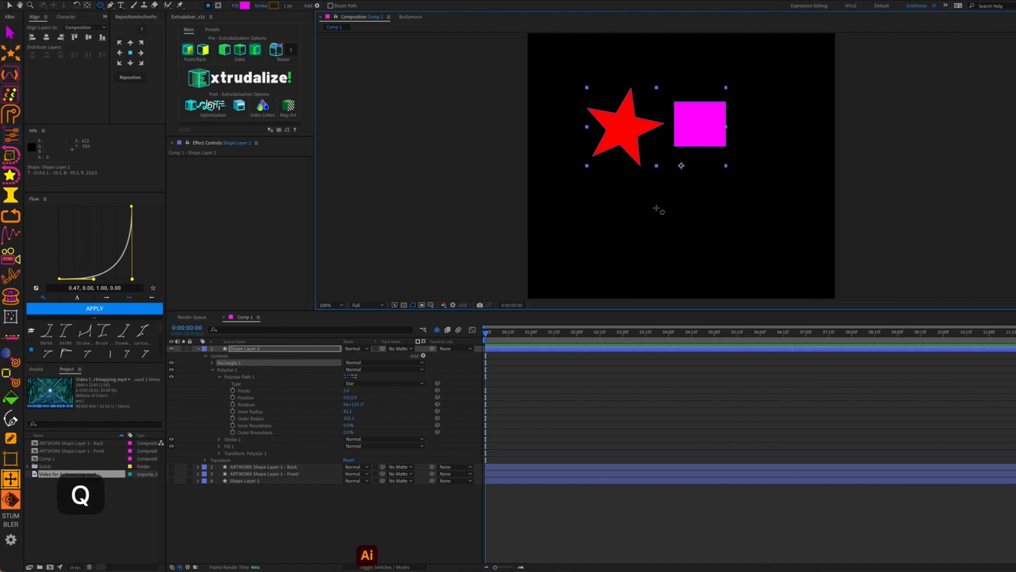
drag(674, 194, 617, 230)
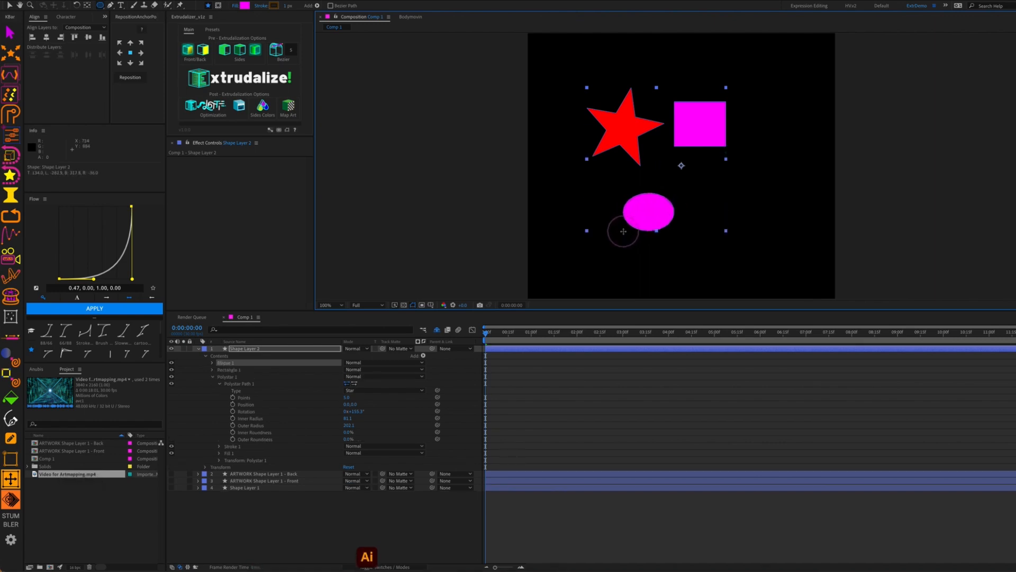
click(245, 5)
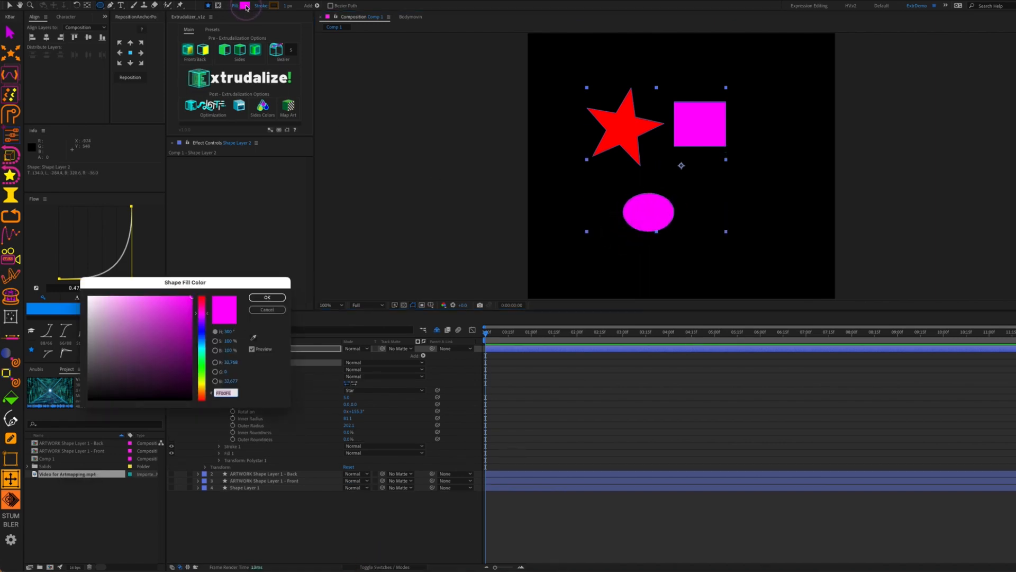
click(205, 384)
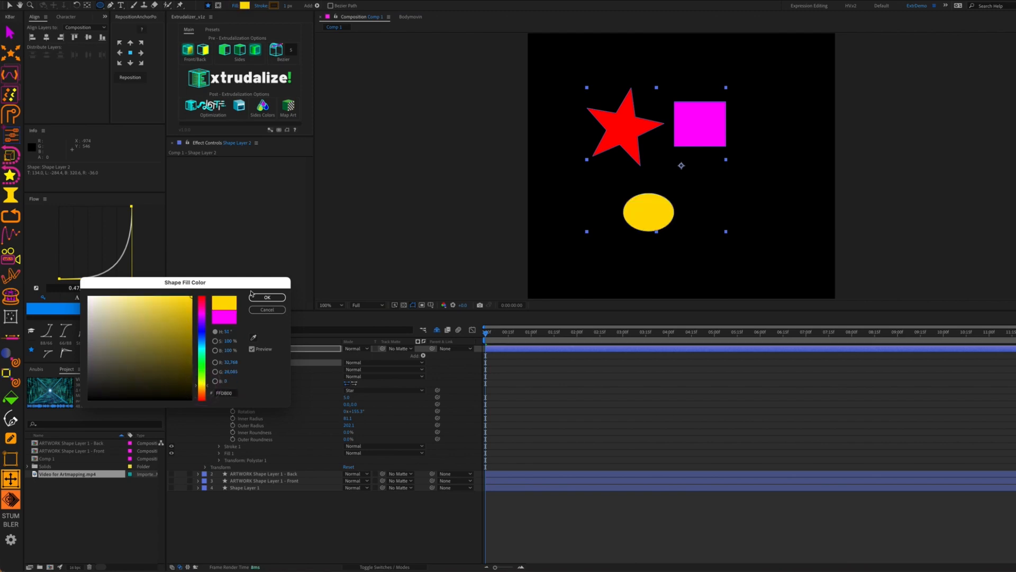
click(267, 297)
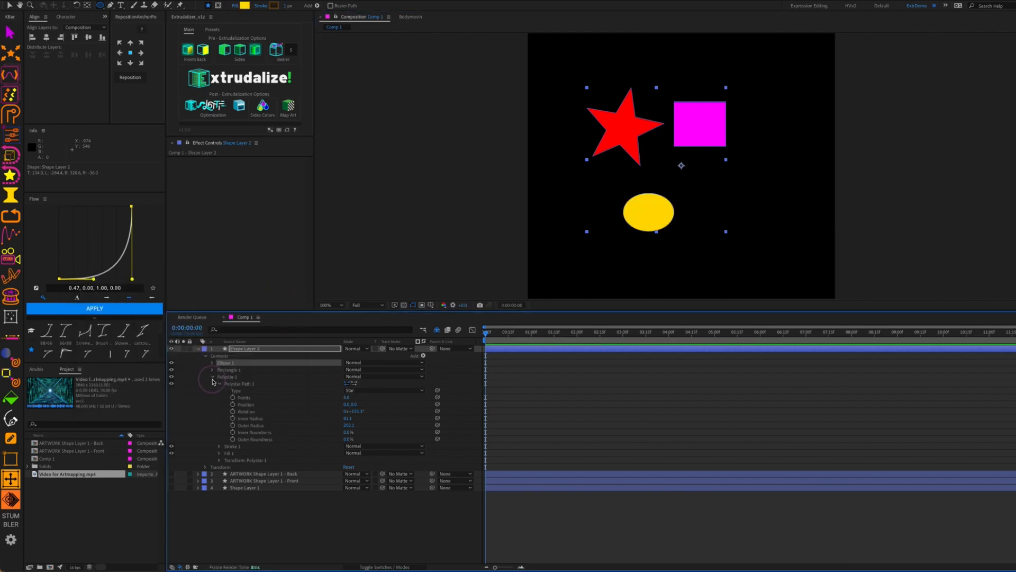
click(212, 376)
click(220, 376)
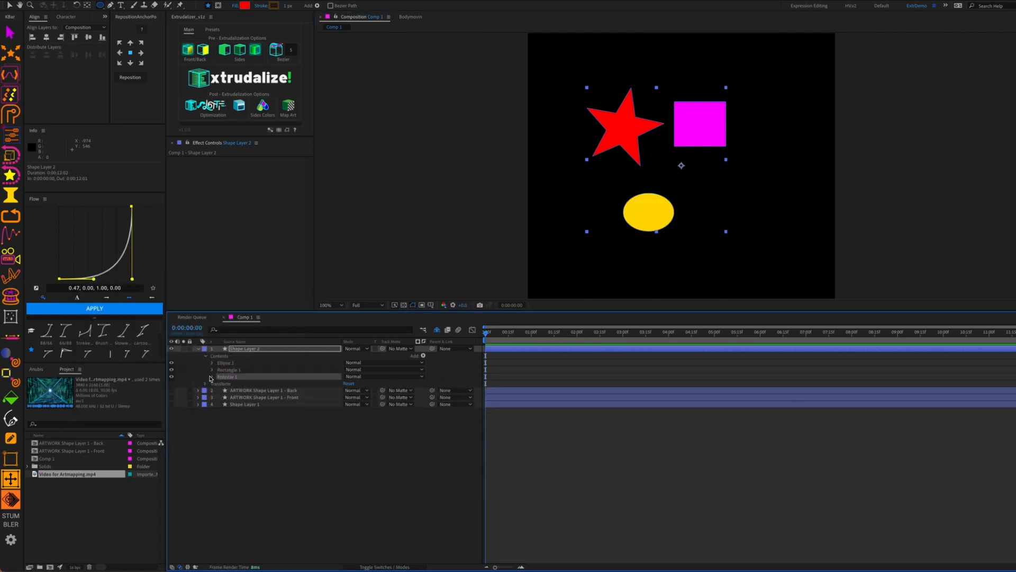
Filter the timeline to 'position' and start Position keyframes for the ellipse, rectangle and star
click(212, 376)
click(245, 328)
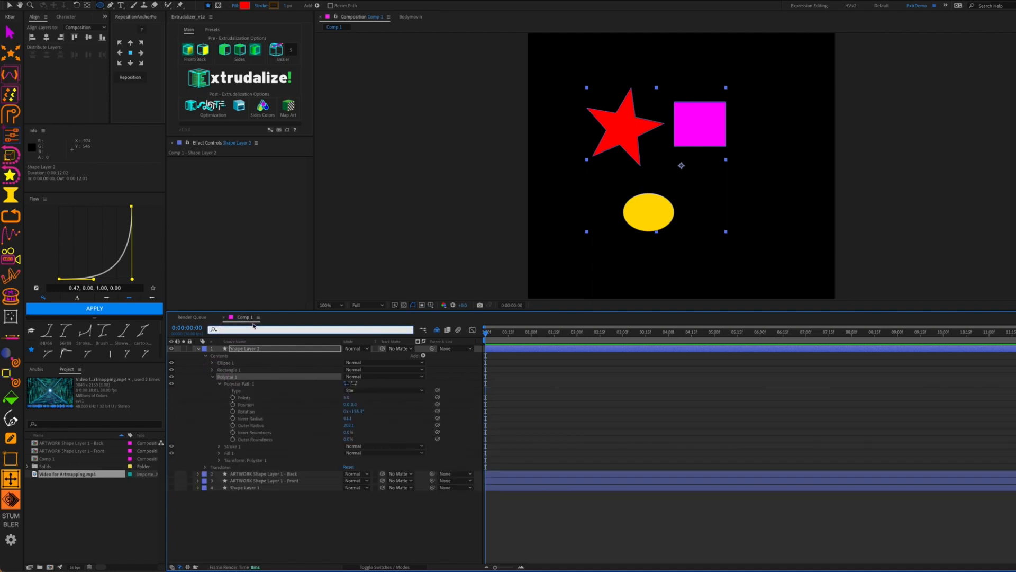
text(position)
key(Return)
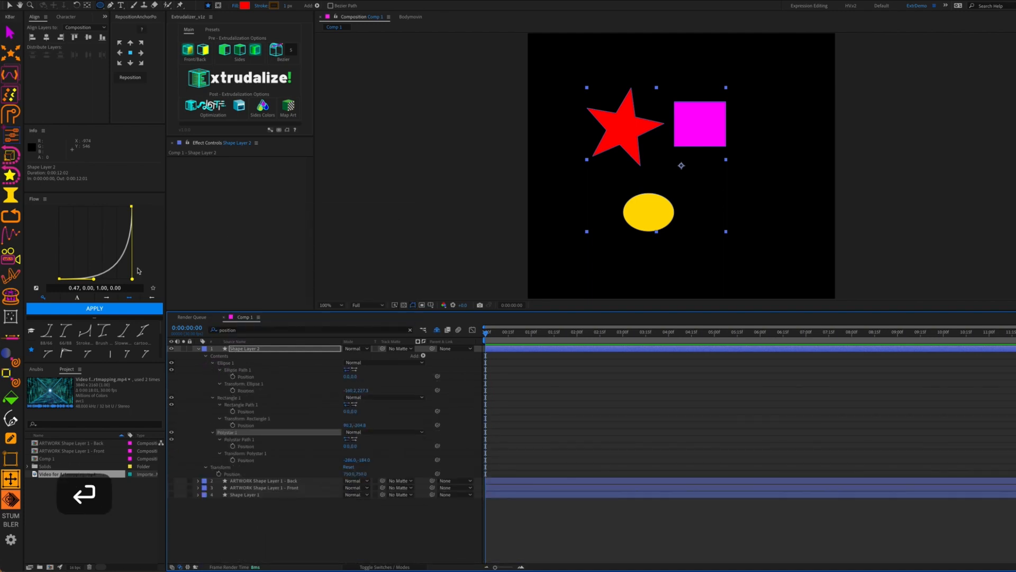
click(233, 390)
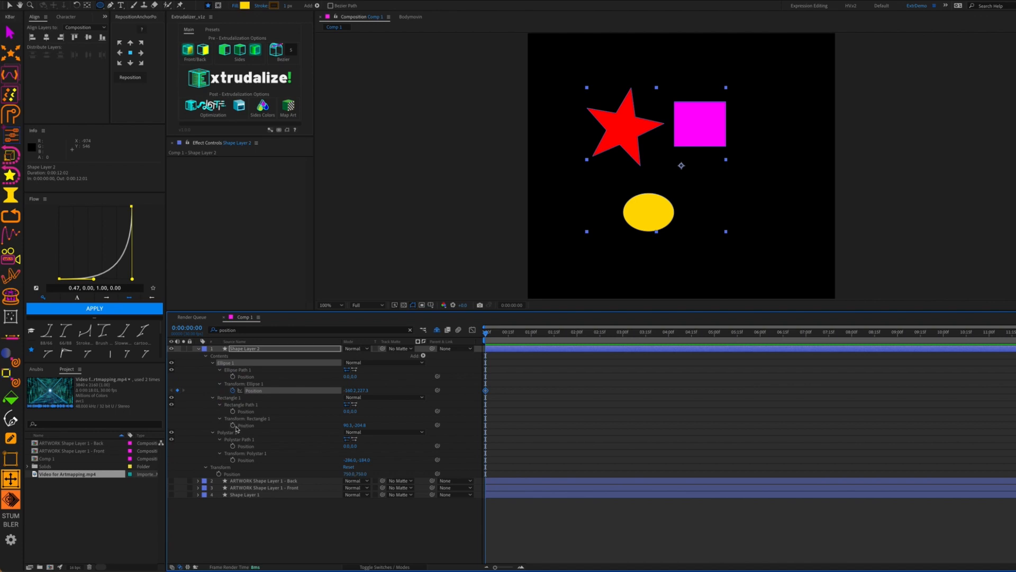
click(233, 425)
click(232, 460)
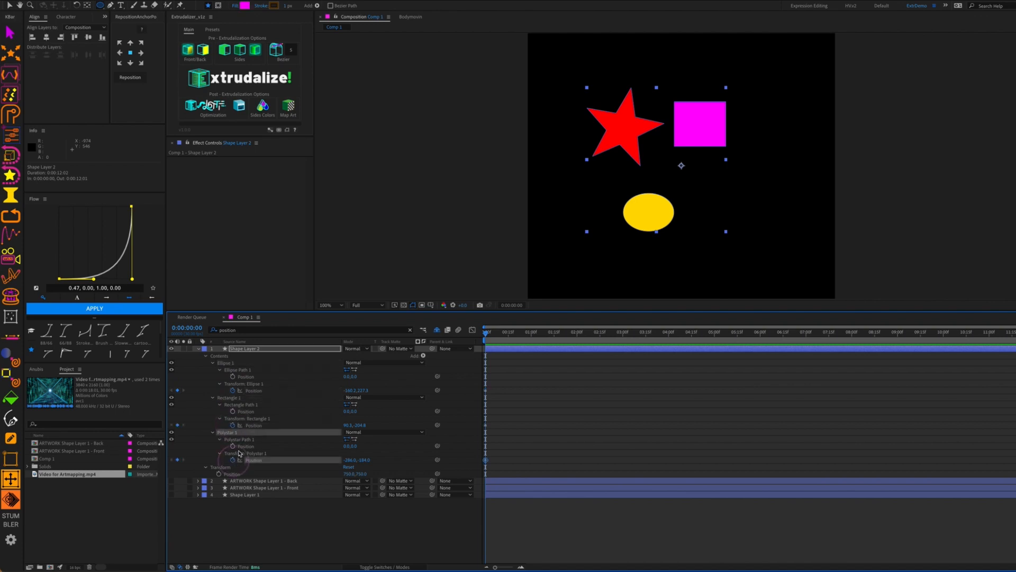
At 1 s, move the ellipse top-left, the magenta square beneath it, and the star to their right
drag(512, 380, 491, 457)
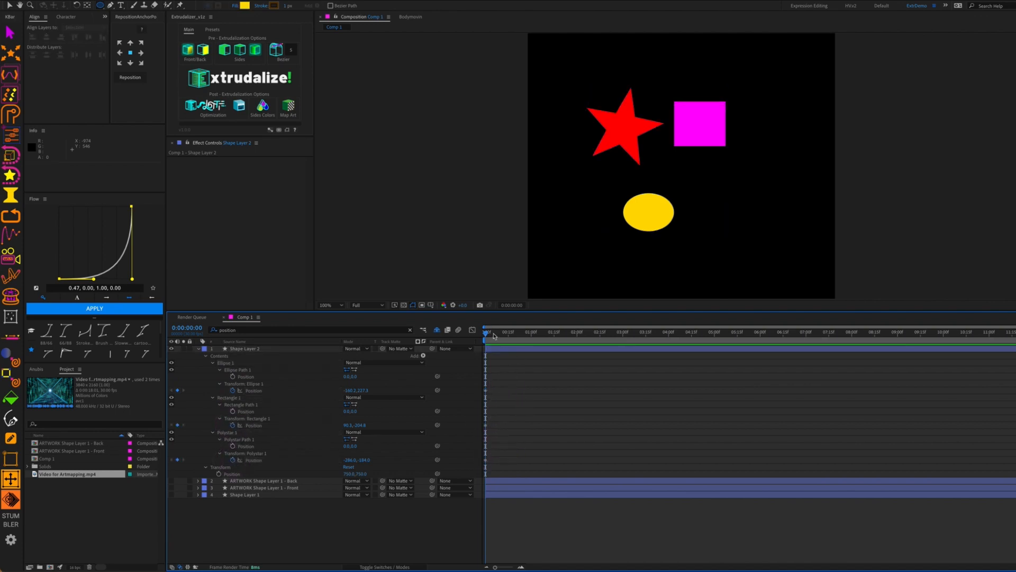
drag(489, 334, 531, 332)
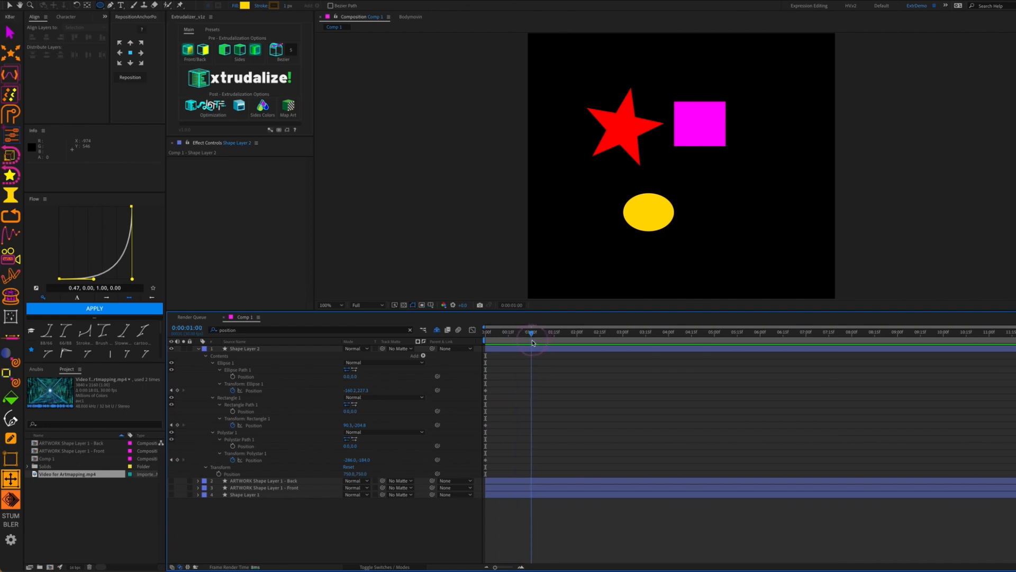
key(v)
mouse_move(650, 217)
mouse_down()
mouse_move(645, 136)
mouse_move(673, 180)
mouse_move(645, 207)
mouse_up()
double_click(657, 214)
double_click(703, 135)
double_click(628, 135)
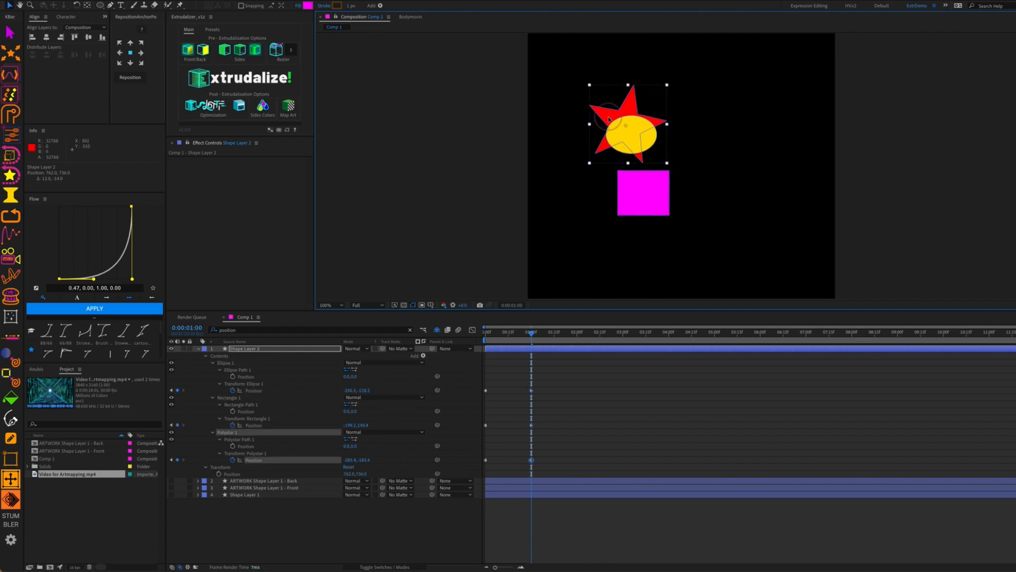
drag(627, 135, 704, 184)
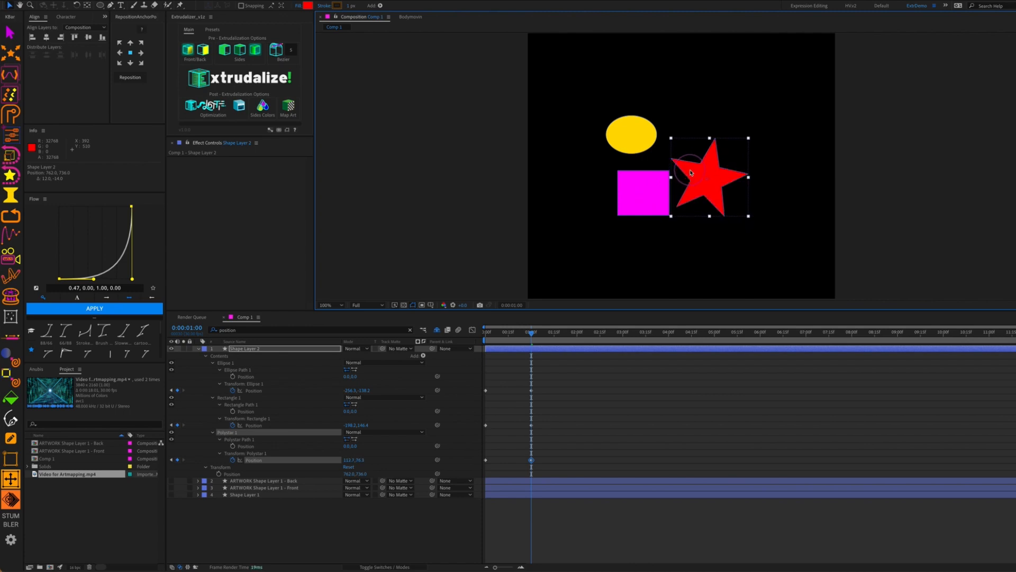
Select the square's and ellipse's Position keyframes and add an expression to the ellipse's Position
super+click(254, 425)
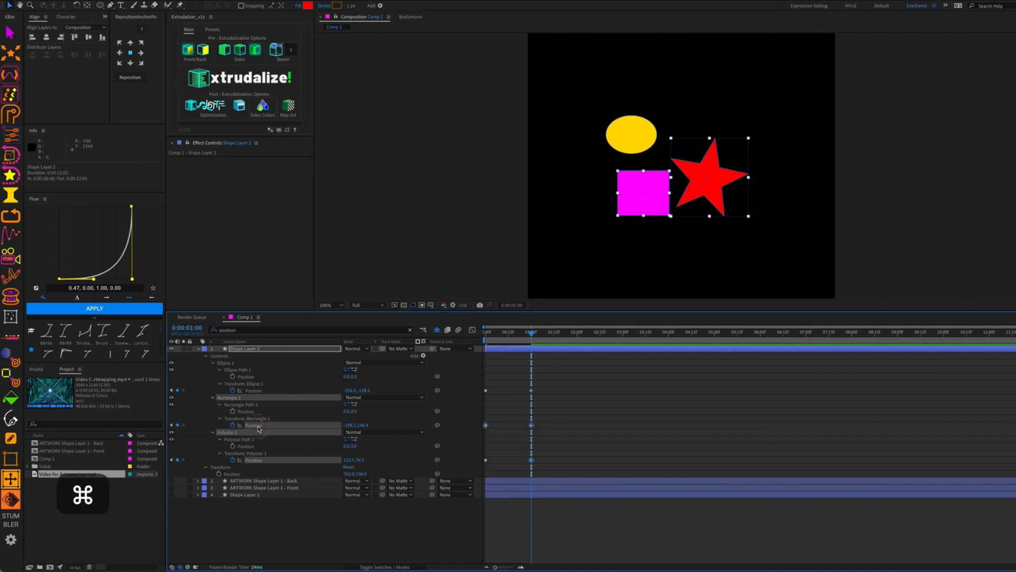
super+click(257, 391)
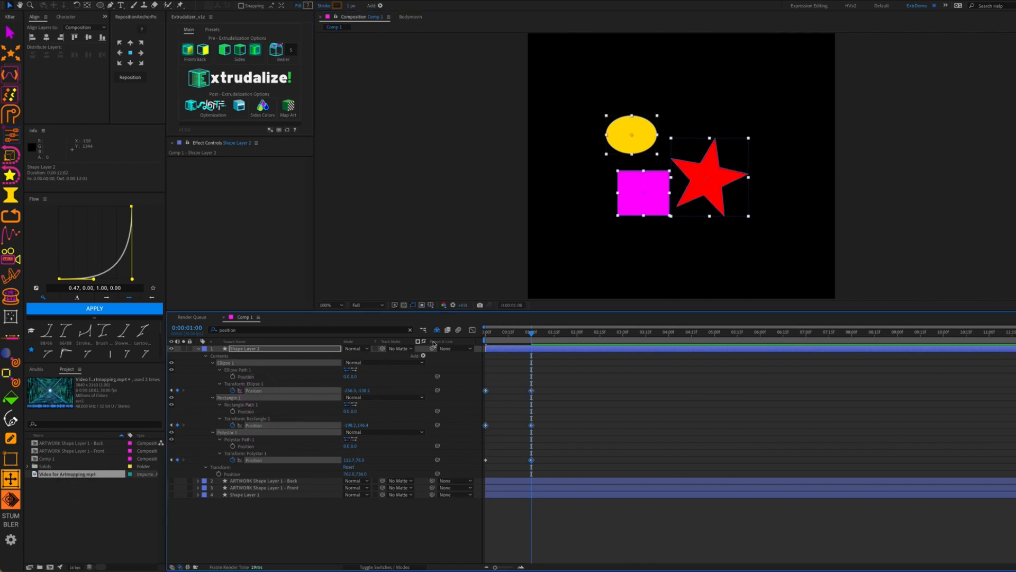
alt+click(233, 390)
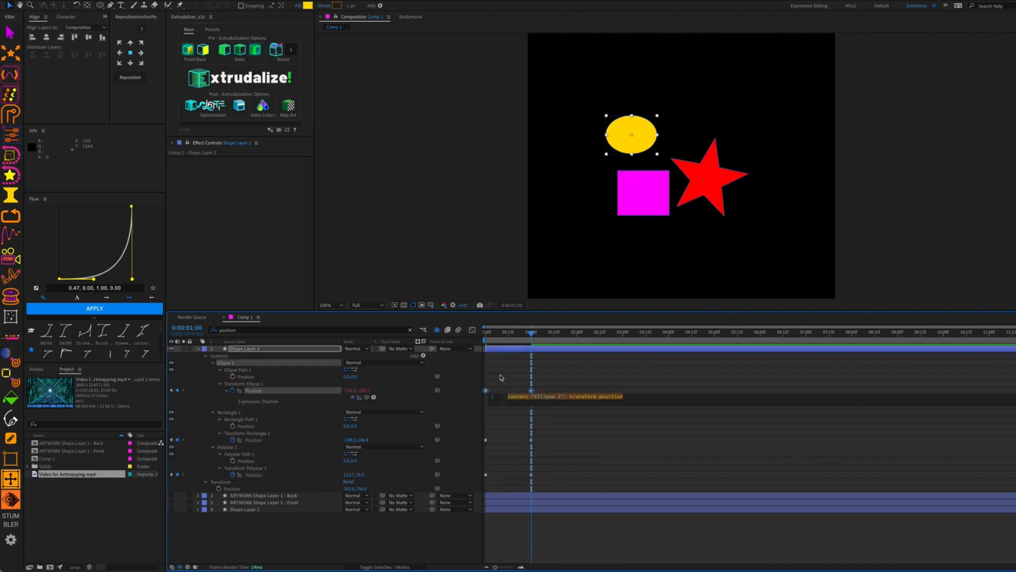
Write loopOut("pingpong") as the ellipse Position expression and copy it
text(loo)
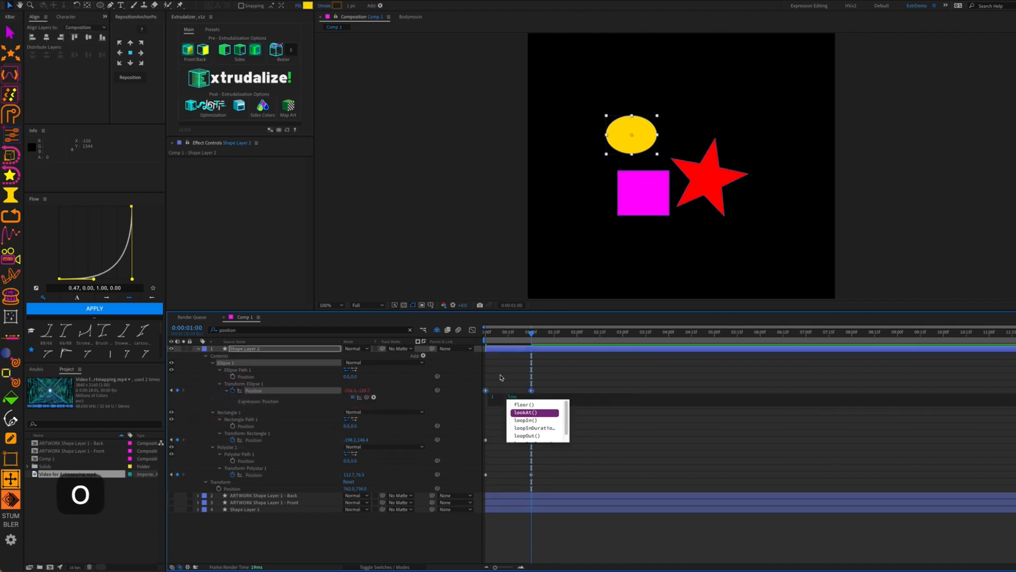
text(pOut)
key(Return)
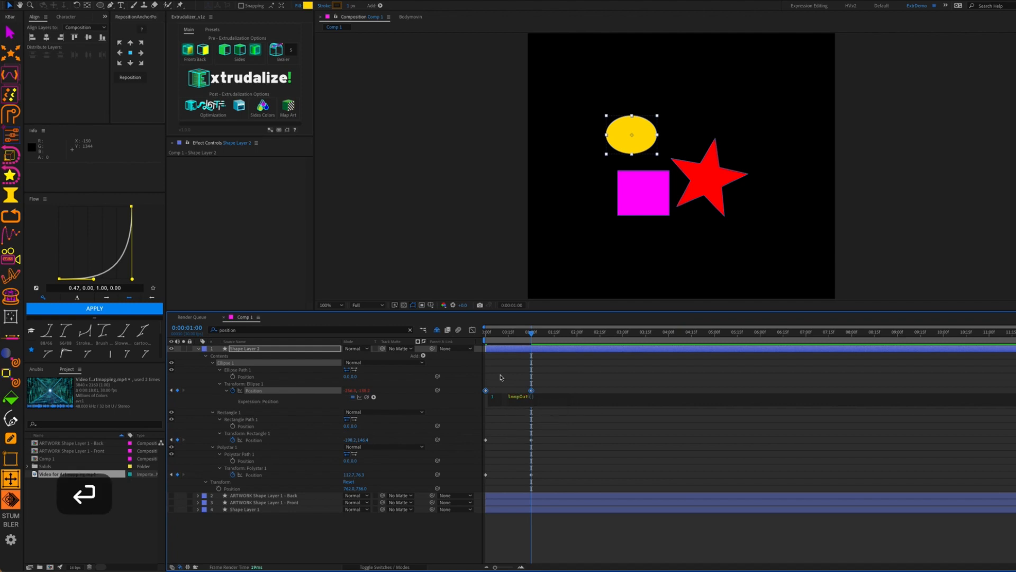
text(")
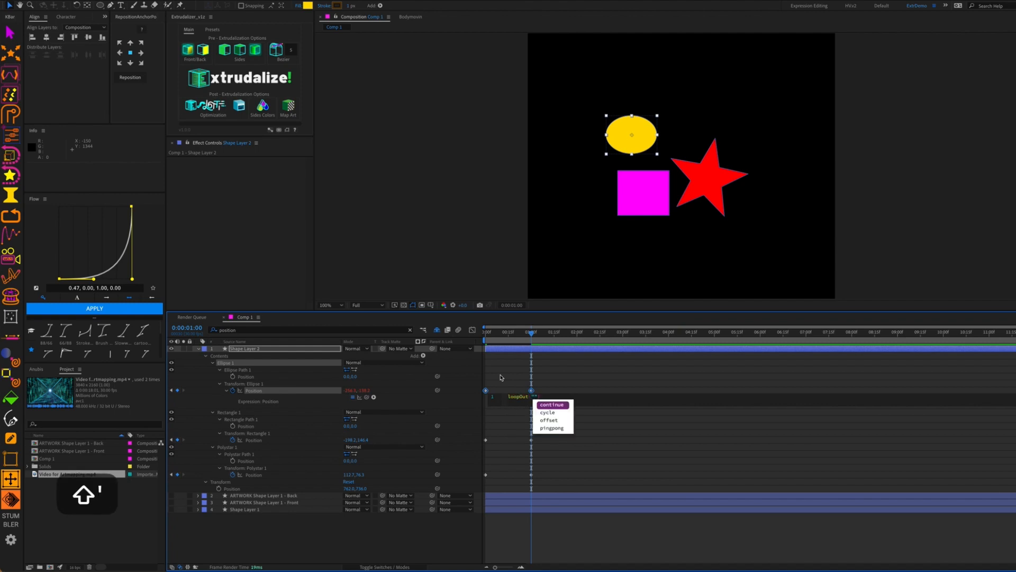
key(Down)
key(Left)
key(Left)
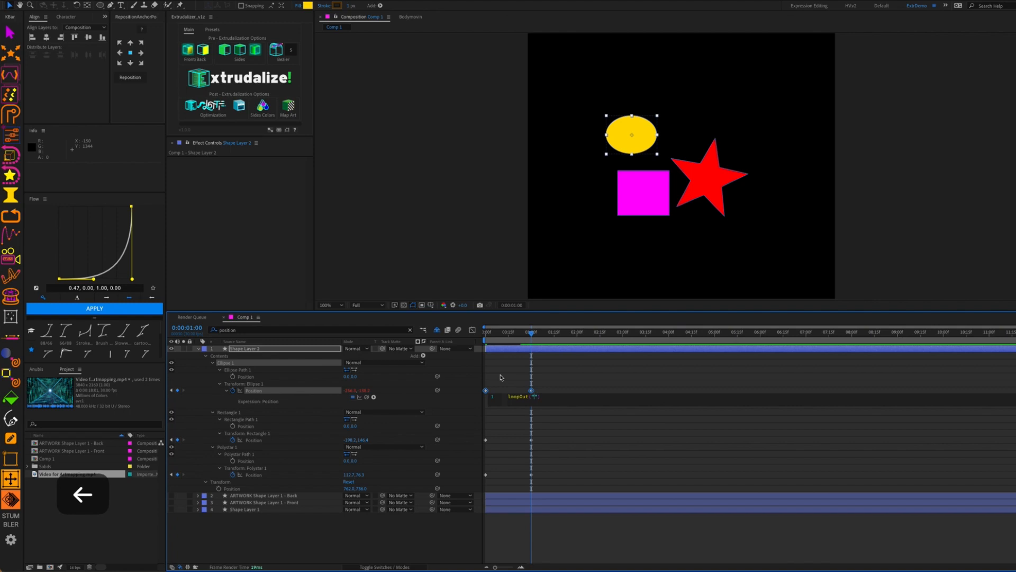
text(pingpong)
key(Return)
key(super+Left)
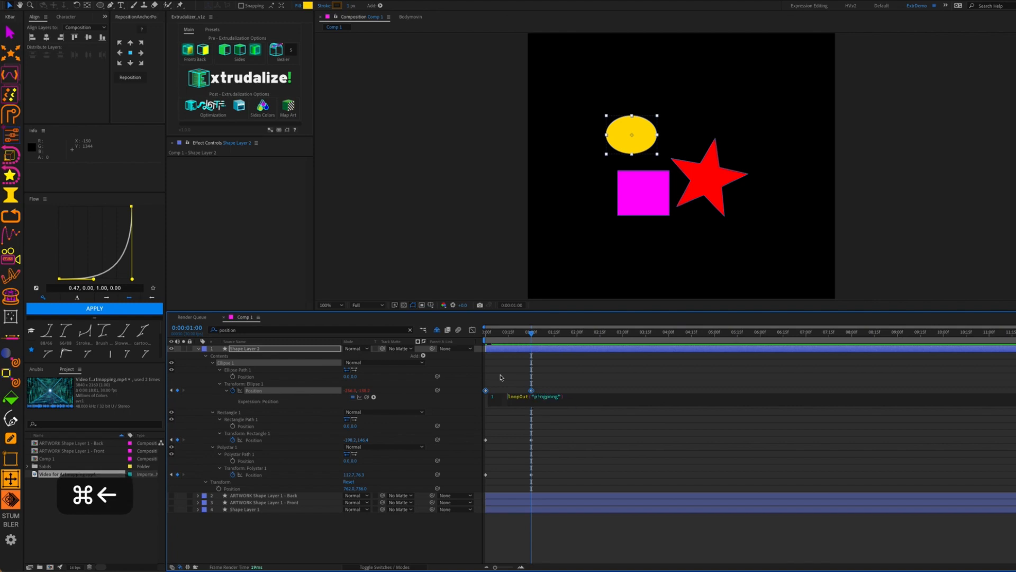
key(shift+Down)
key(super+c)
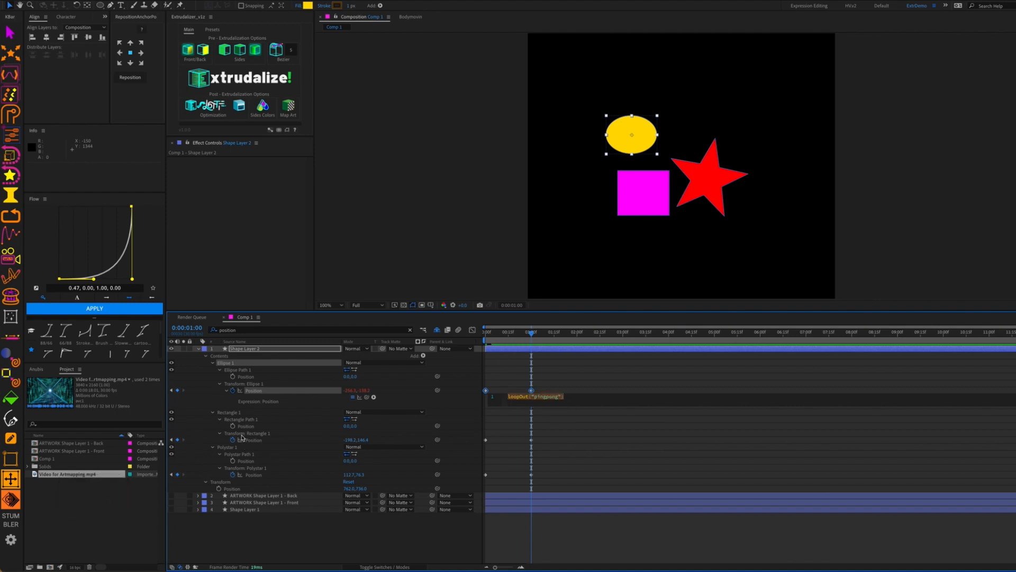
Paste the loopOut("pingpong") expression into the rectangle and star Position properties
alt+click(232, 440)
key(super+v)
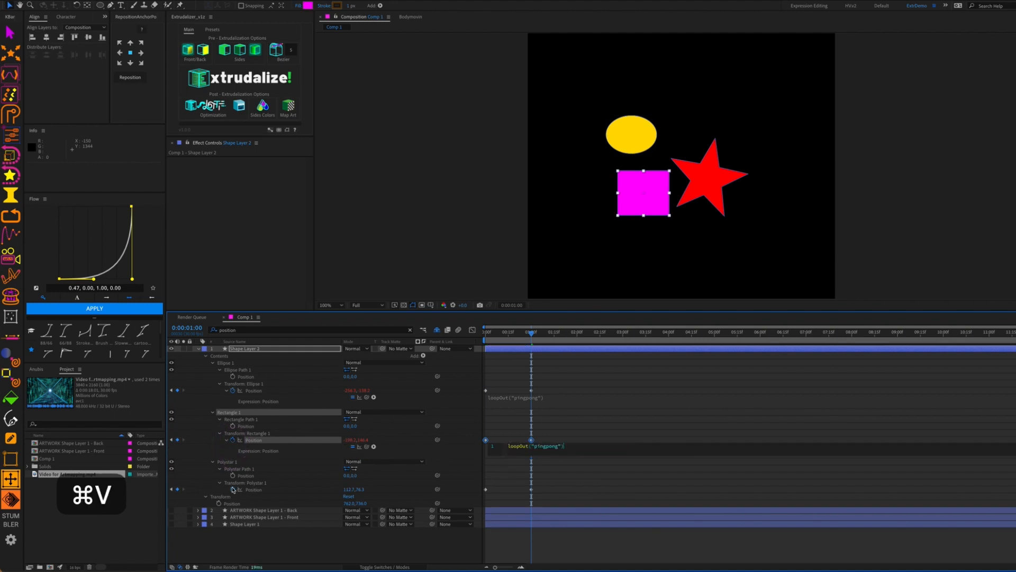
alt+click(233, 489)
key(super+v)
click(438, 499)
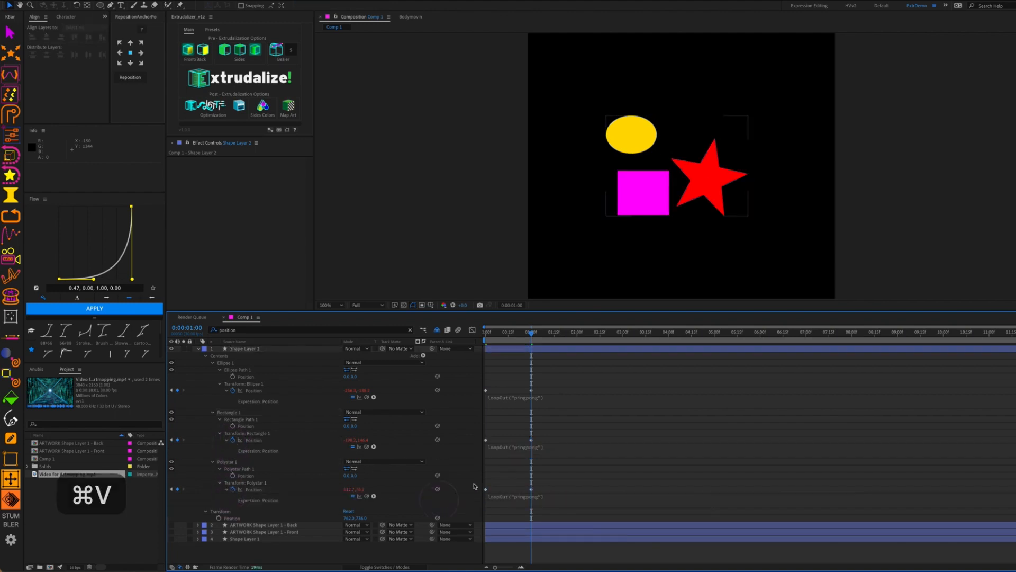
Preview the looping animation, then collapse the Ellipse 1 and Polystar 1 groups
key(space)
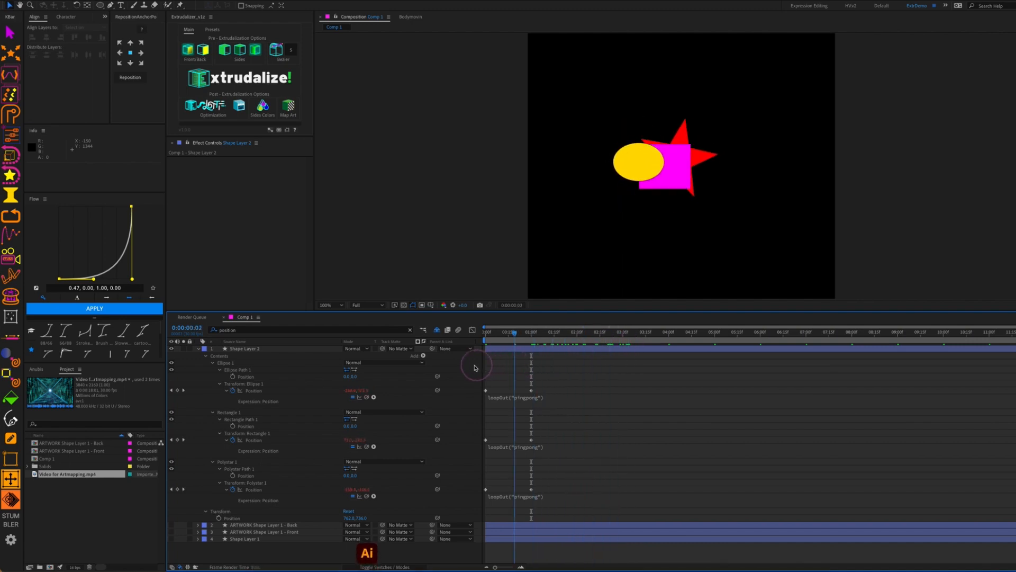
key(space)
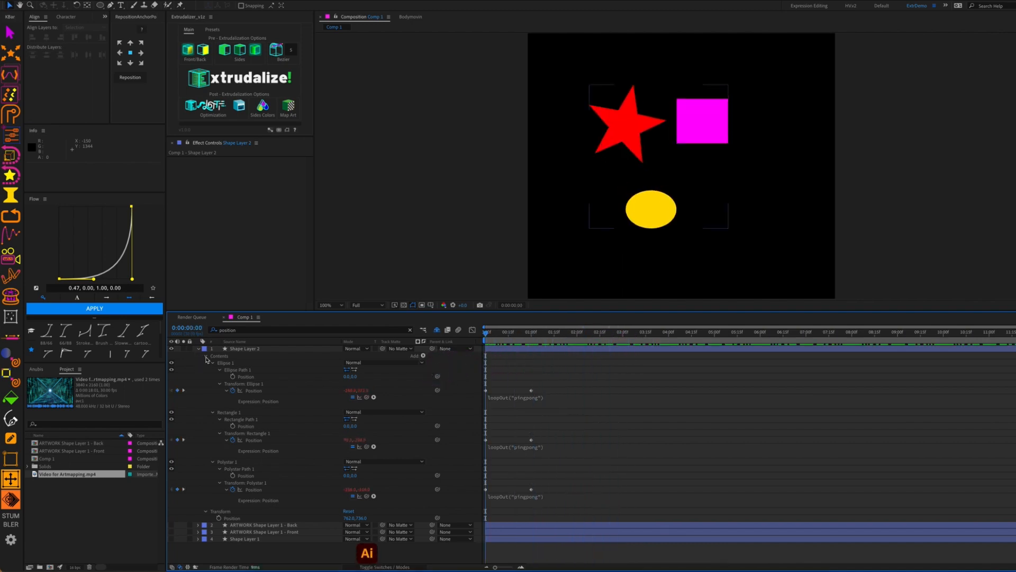
click(213, 363)
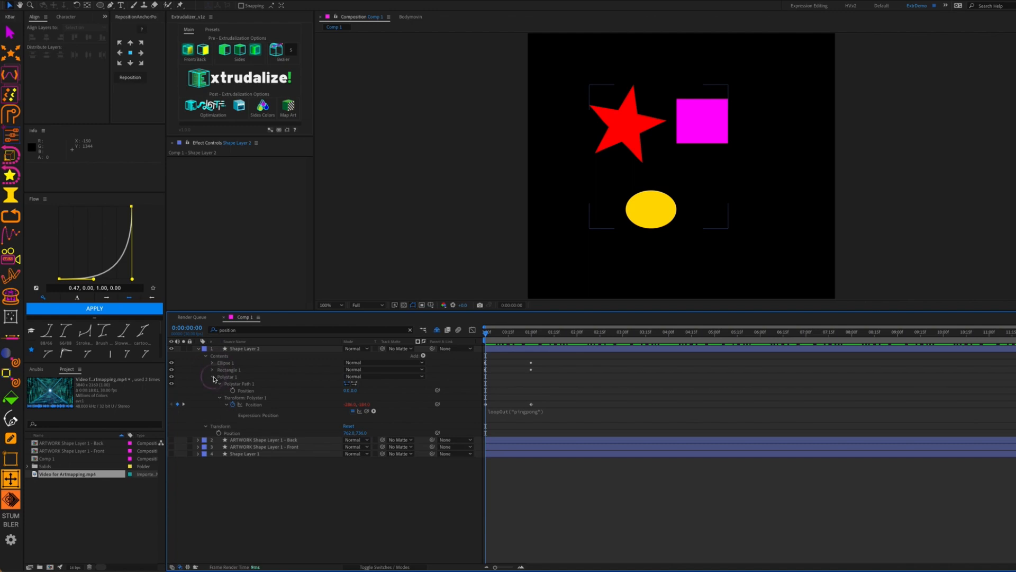
click(214, 378)
click(235, 364)
Group Ellipse 1, the square and Polystar 1 as 'Vector Artwork', copy it, and hide Shape Layer 2
shift+click(233, 376)
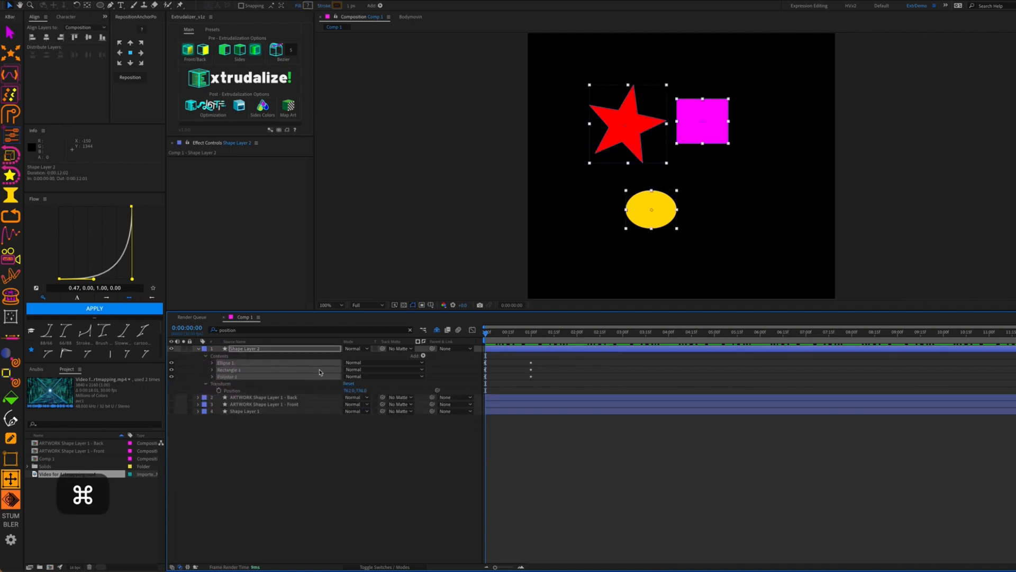
key(super+g)
key(Return)
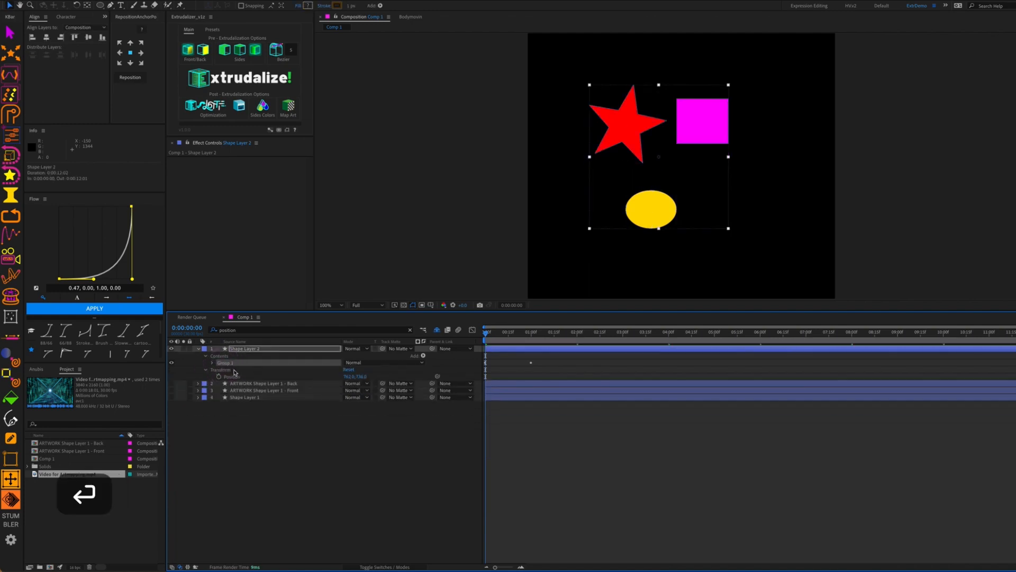
text(Vector Artwork)
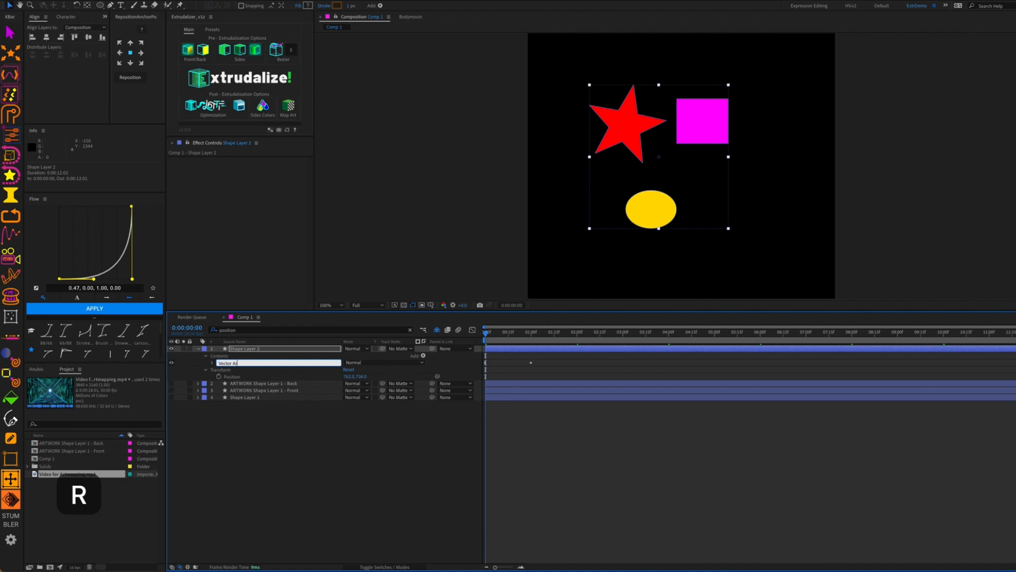
key(Return)
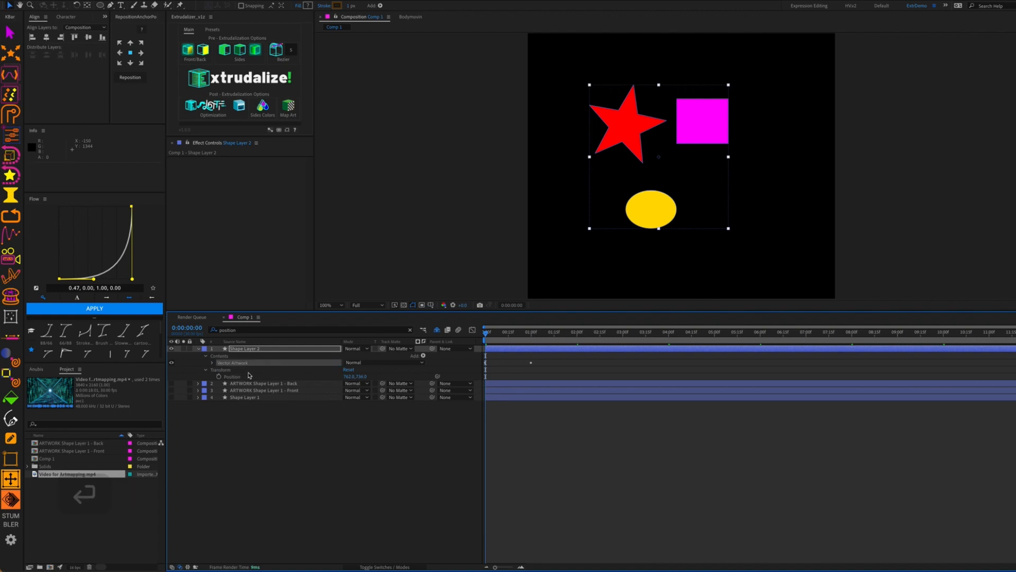
key(super+c)
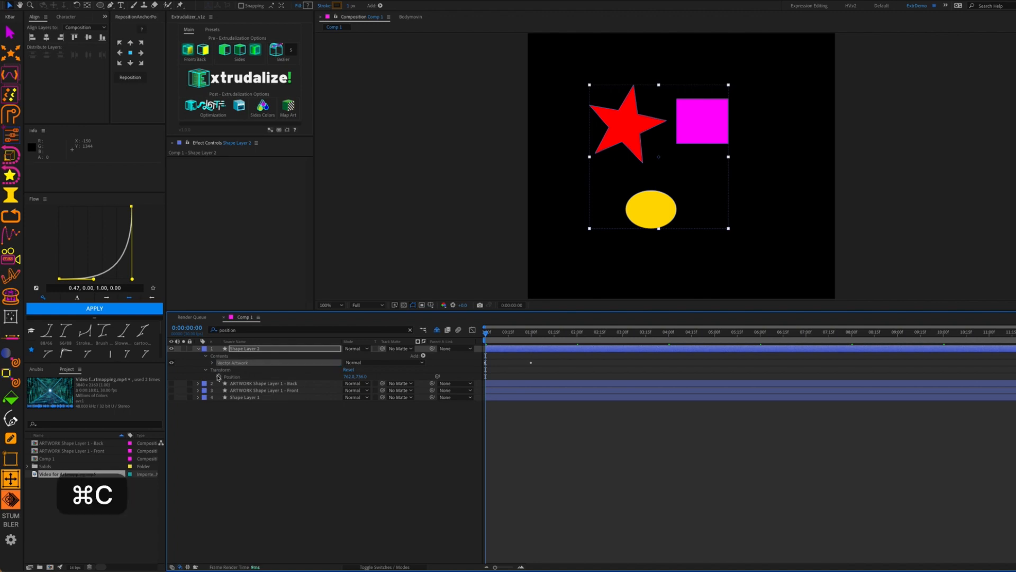
click(171, 348)
Show the extruded cube and make the Front artwork layer visible with its contents expanded
click(199, 348)
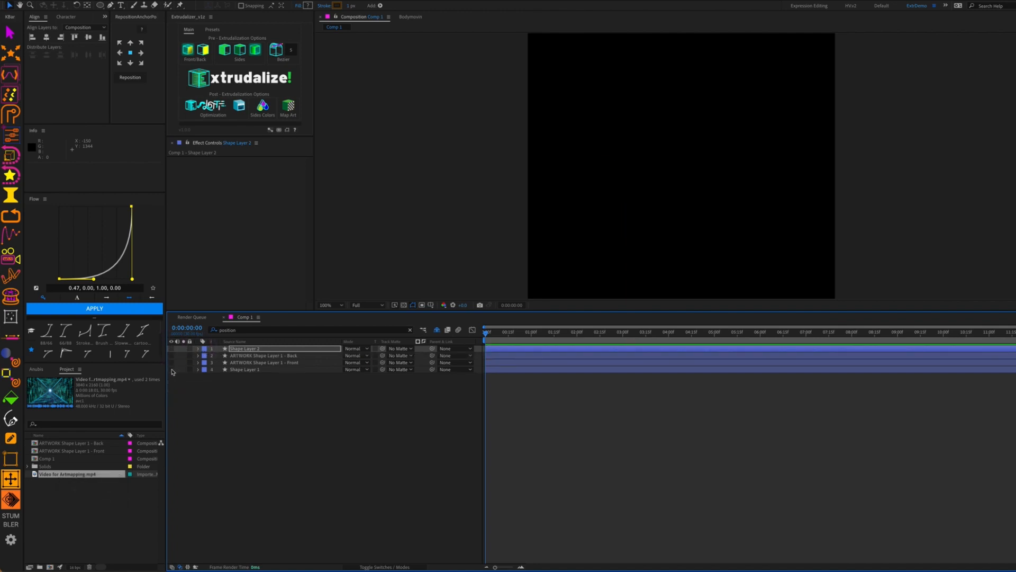
click(171, 368)
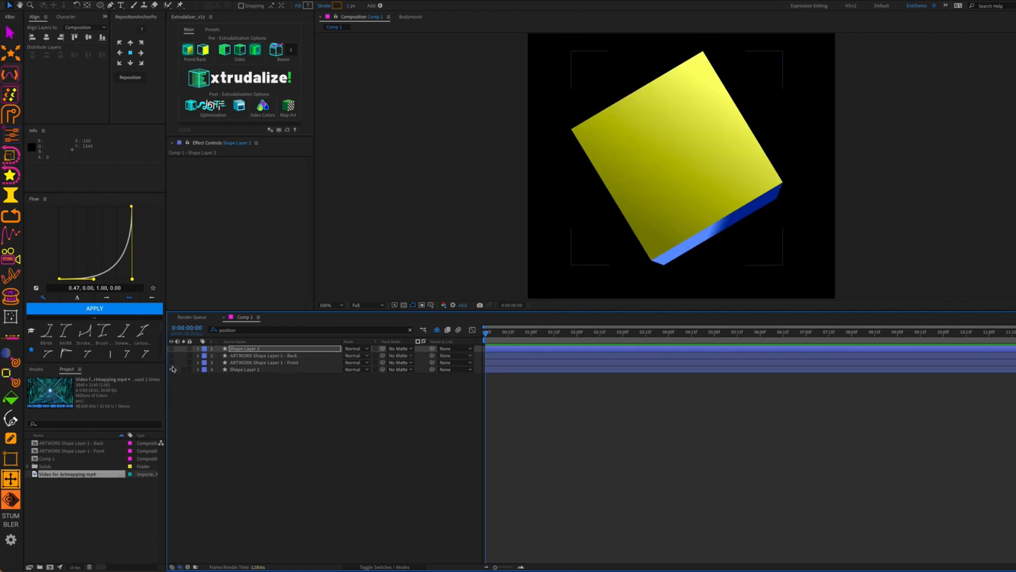
click(198, 362)
click(171, 362)
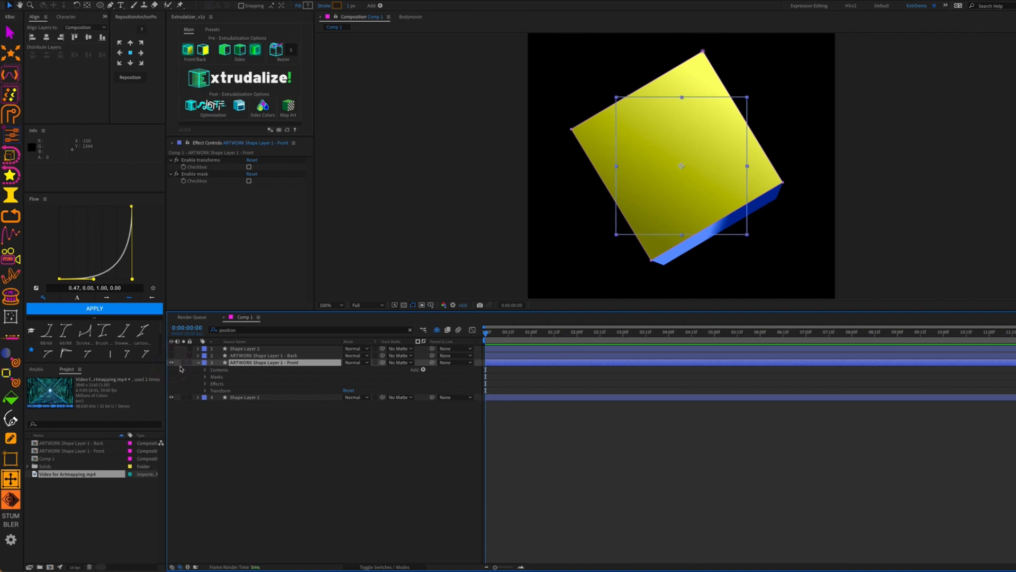
click(205, 370)
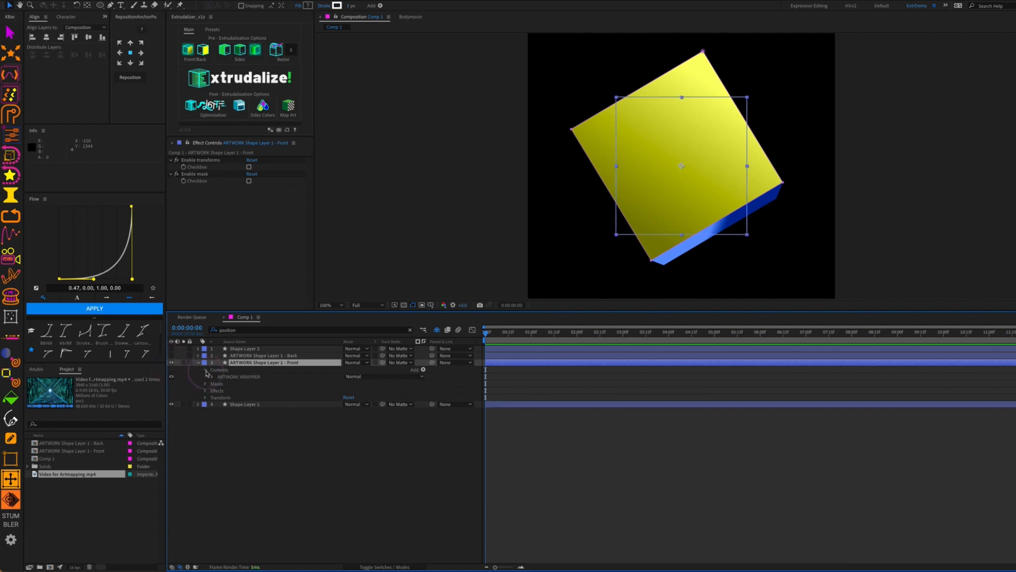
Paste Vector Artwork into the Front layer's ARTWORK WRAPPER, nudge it right, then hide the cube and Front layers
click(243, 377)
click(212, 376)
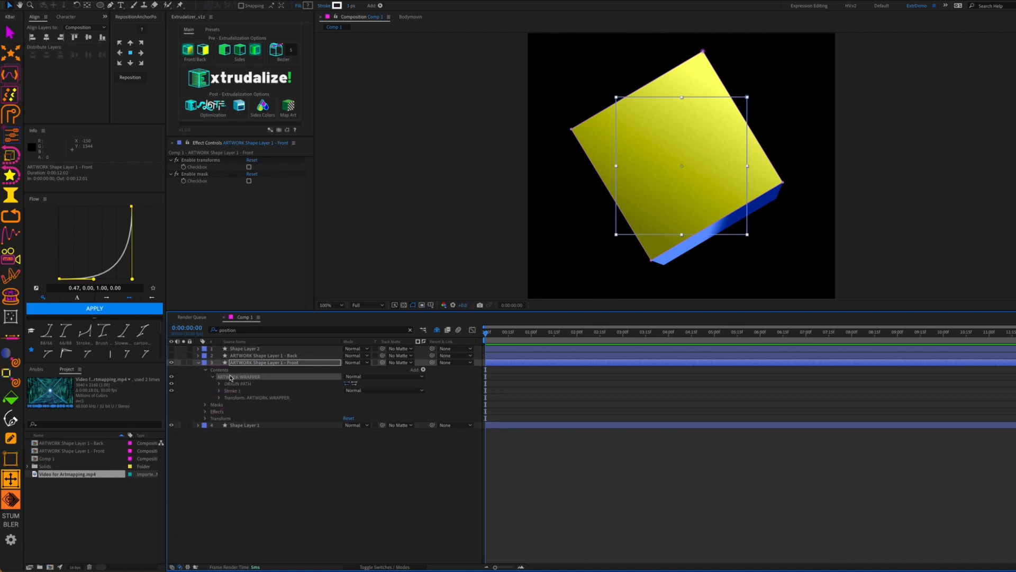
key(super+v)
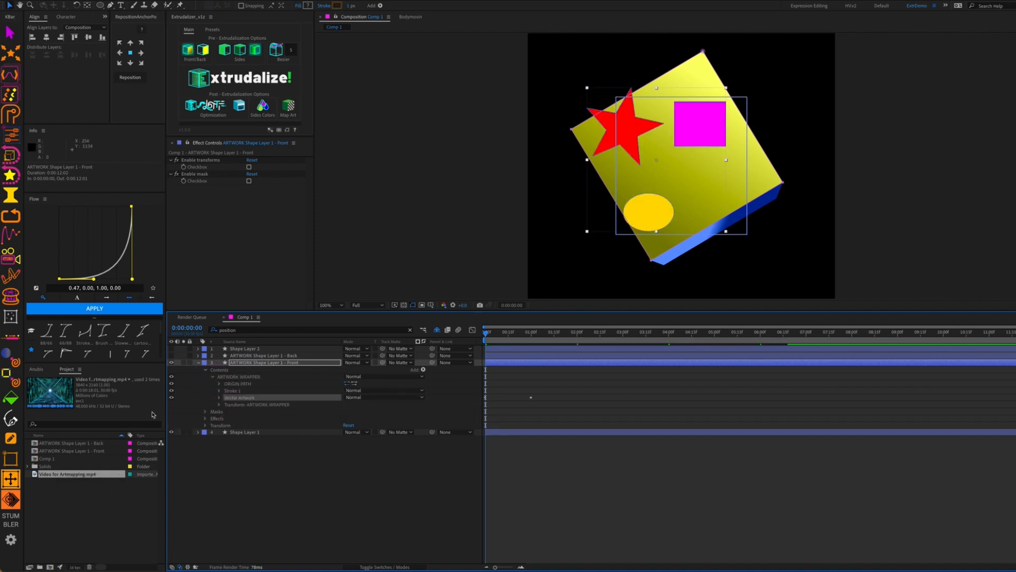
click(701, 131)
drag(701, 132, 726, 136)
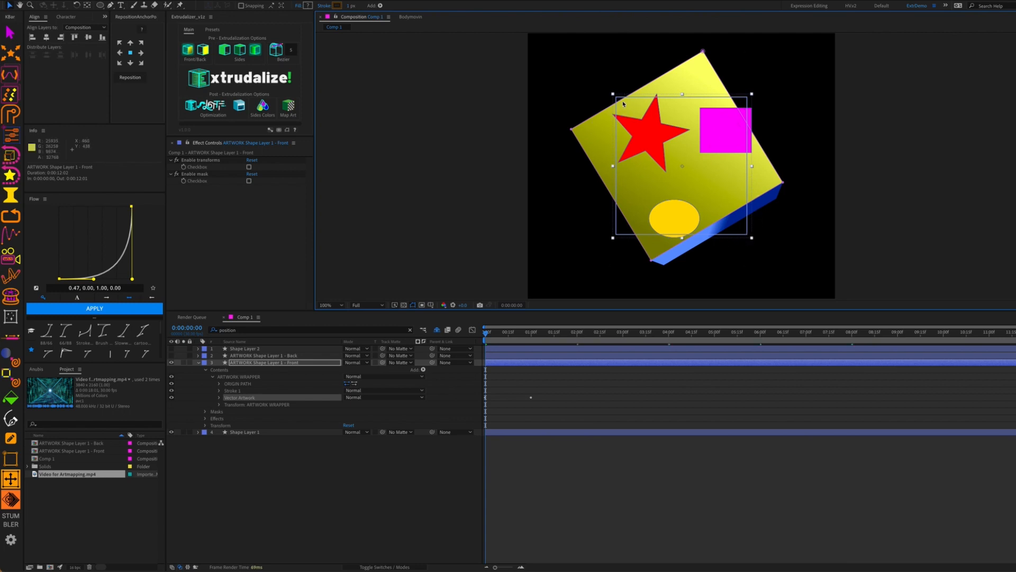
click(170, 432)
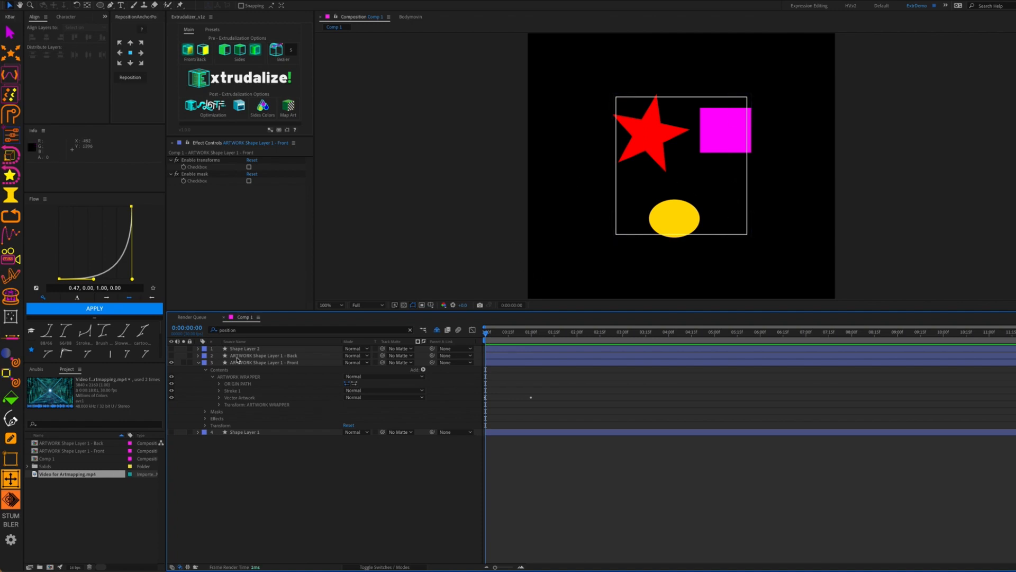
click(172, 362)
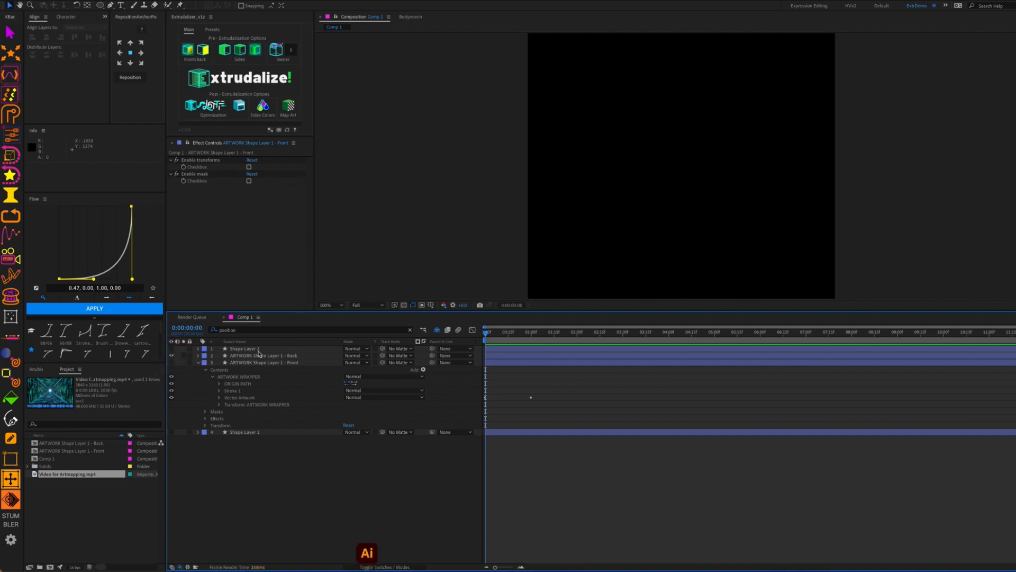
Paste Vector Artwork into the Back layer's wrapper, shift it down-right, and collapse the layers
click(705, 219)
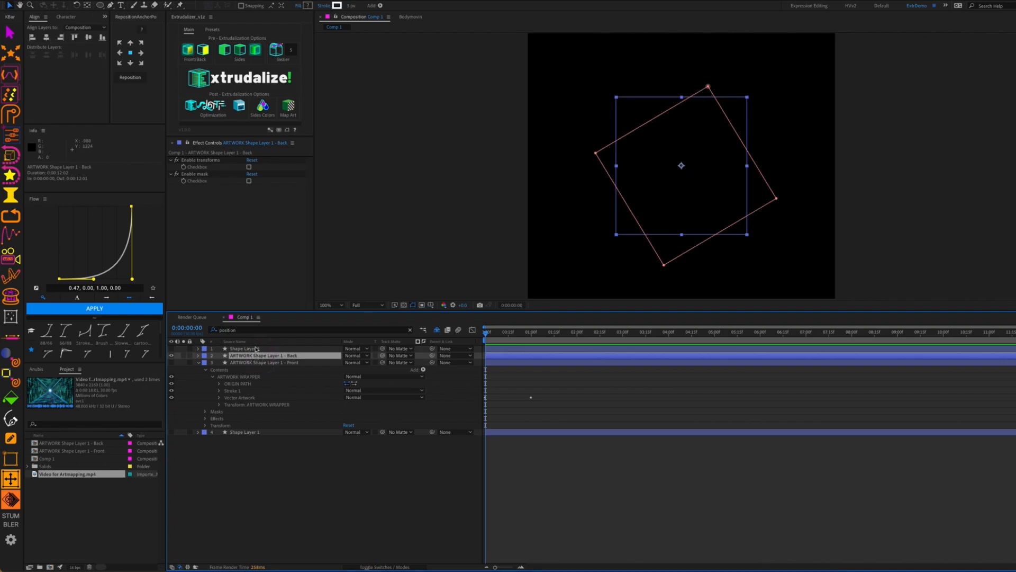
click(198, 355)
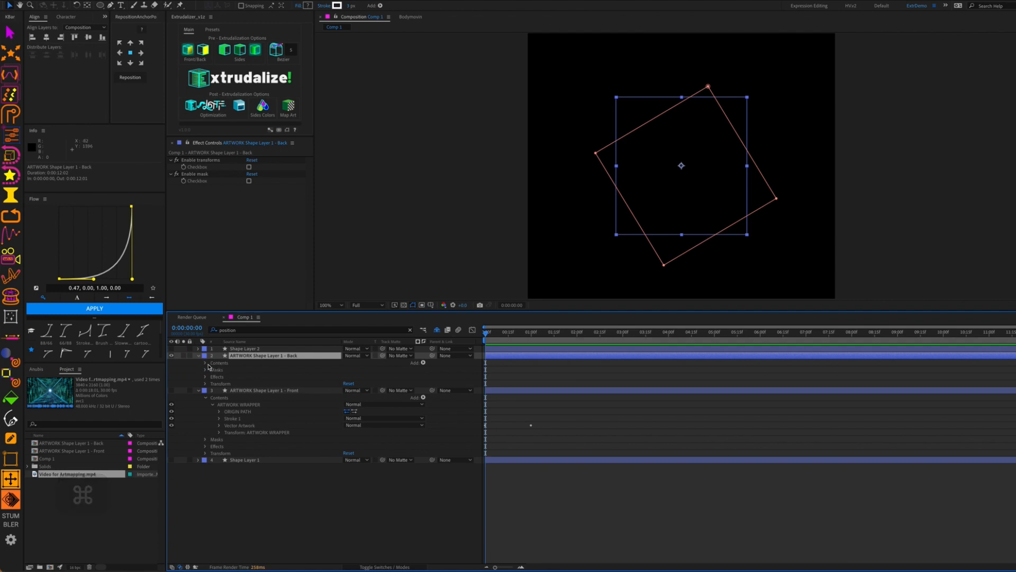
key(super+v)
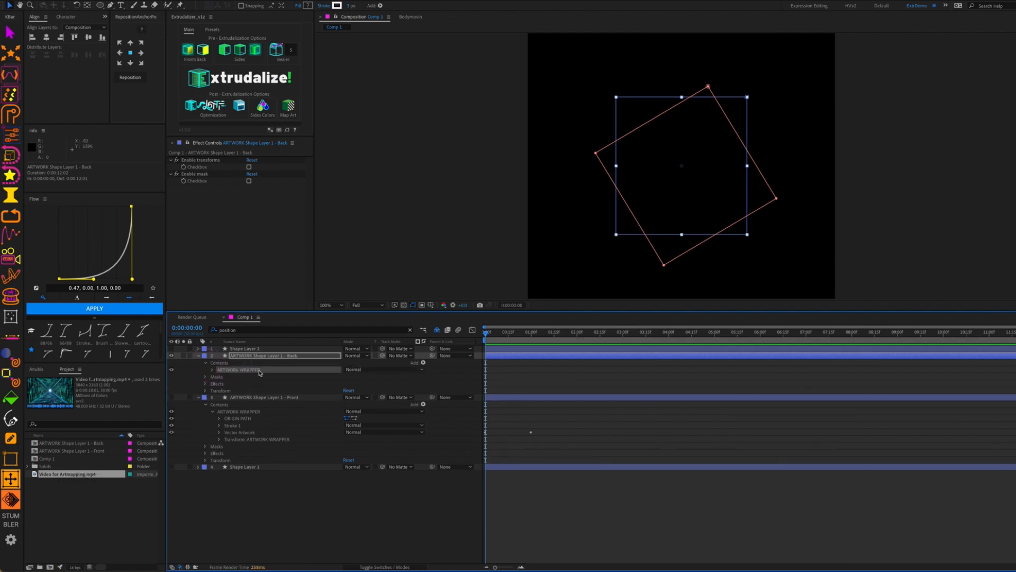
key(super+v)
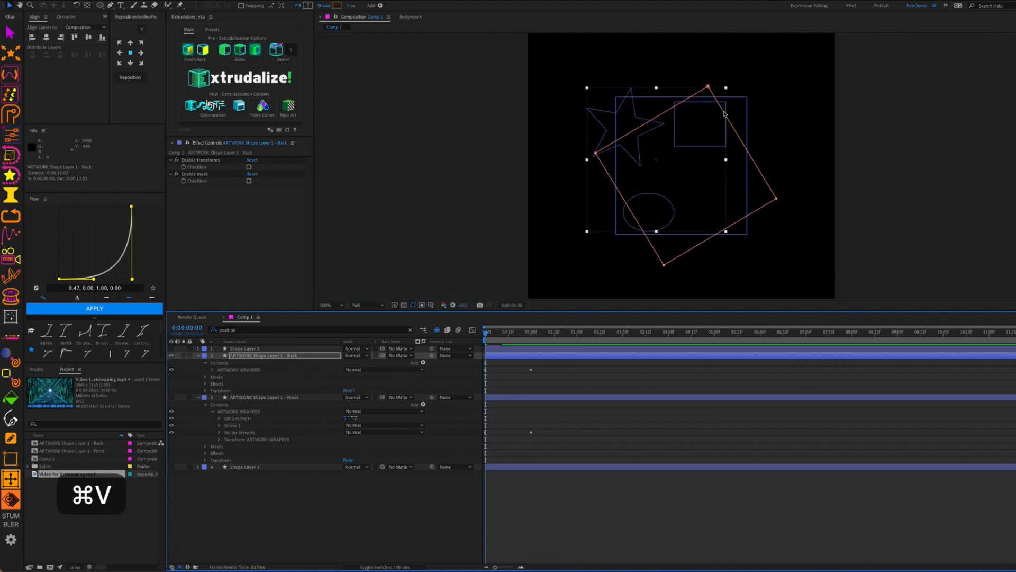
drag(635, 130, 661, 153)
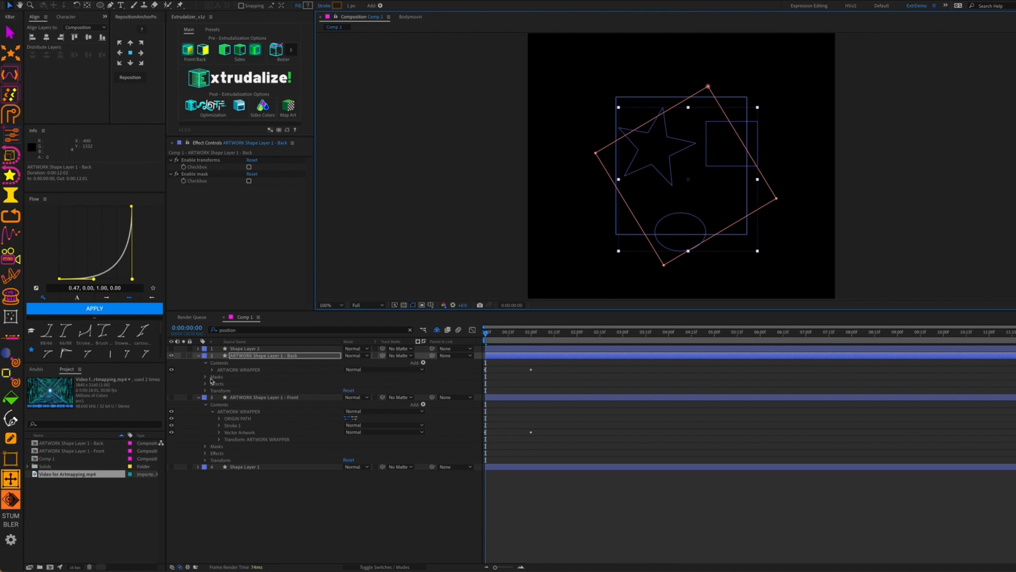
click(201, 358)
click(199, 356)
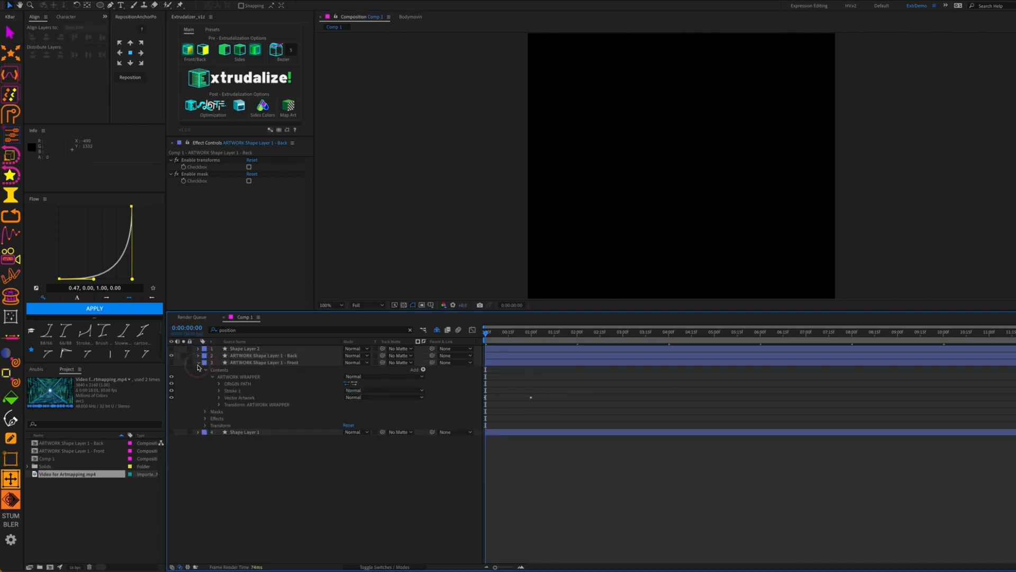
click(199, 364)
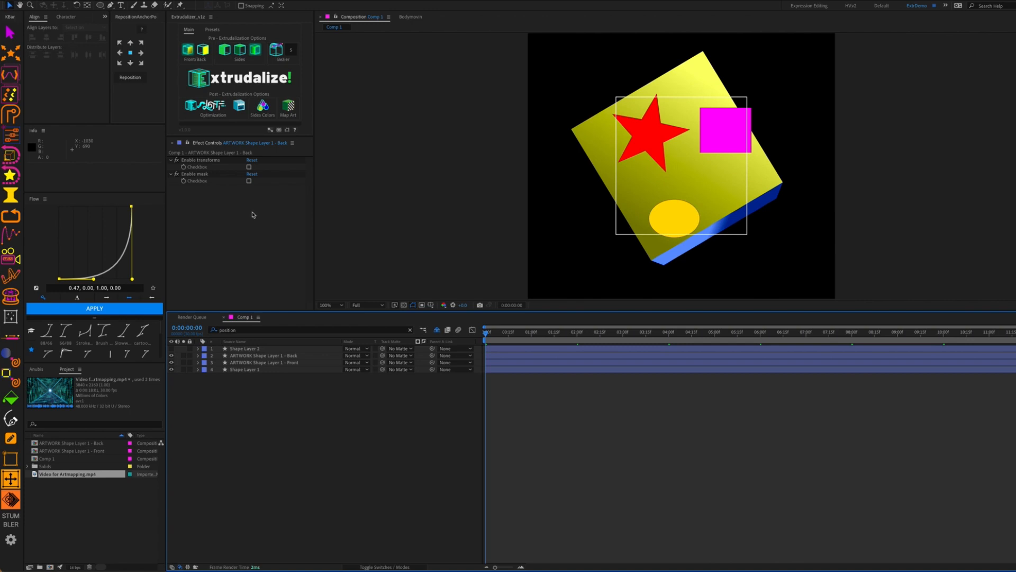
Tick Enable transforms and Enable mask for both the Back and Front artwork layers
click(250, 172)
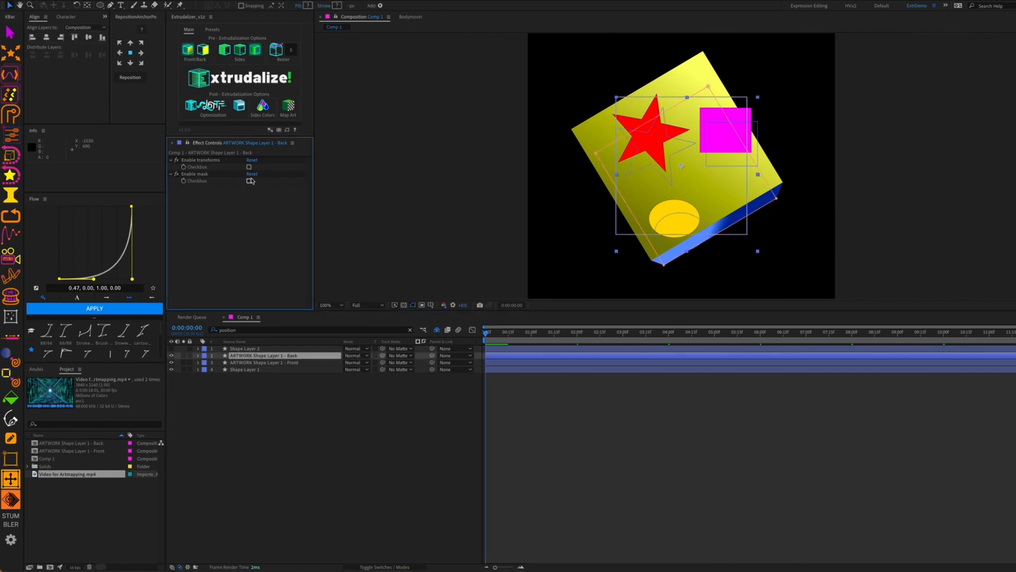
click(249, 168)
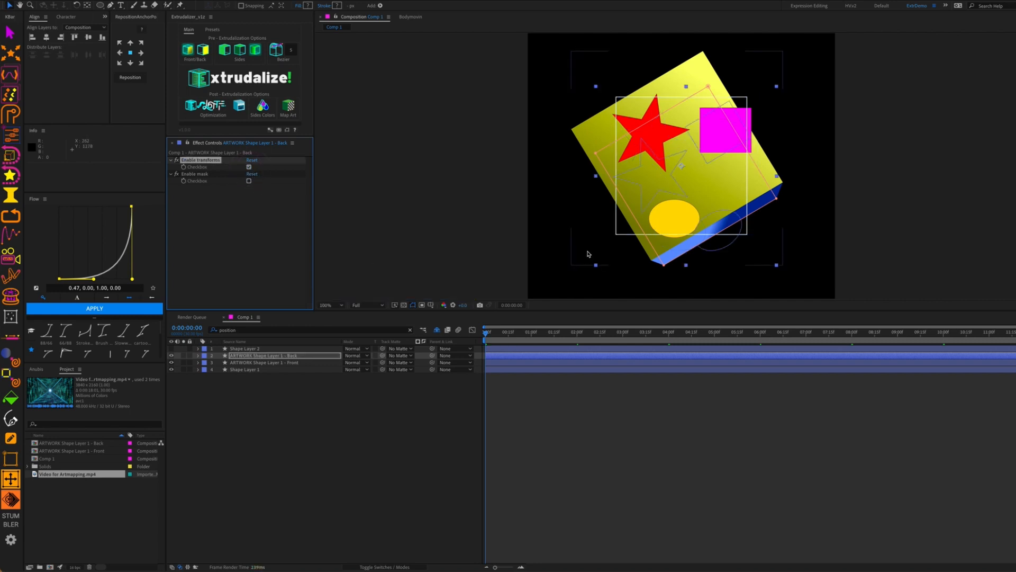
click(256, 362)
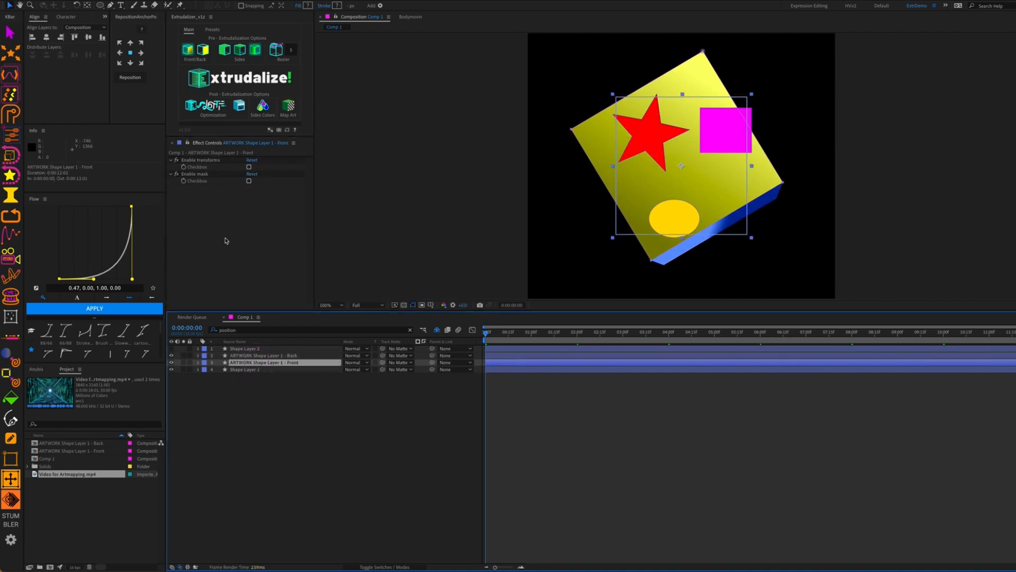
click(249, 167)
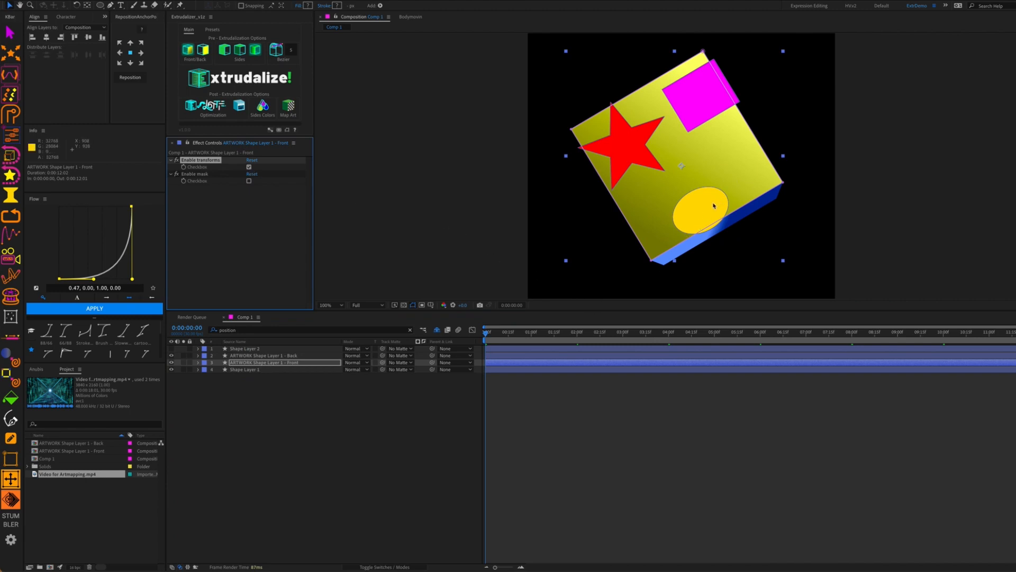
click(412, 306)
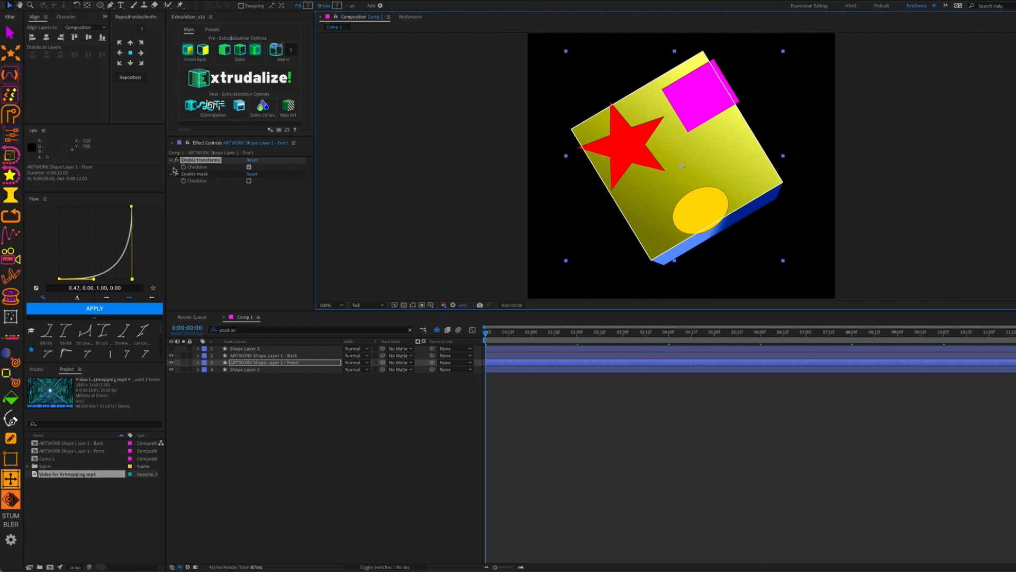
click(249, 181)
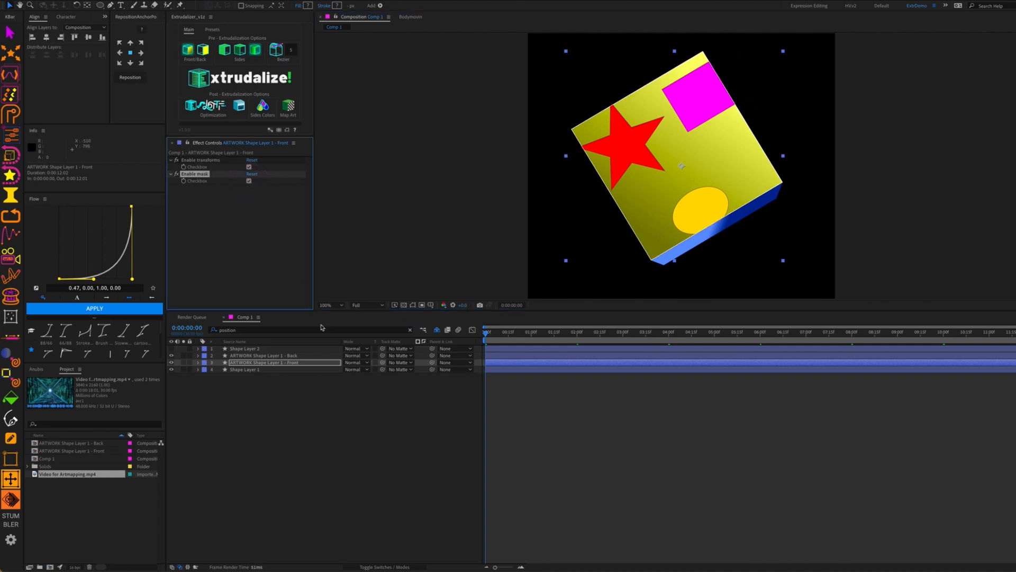
click(241, 355)
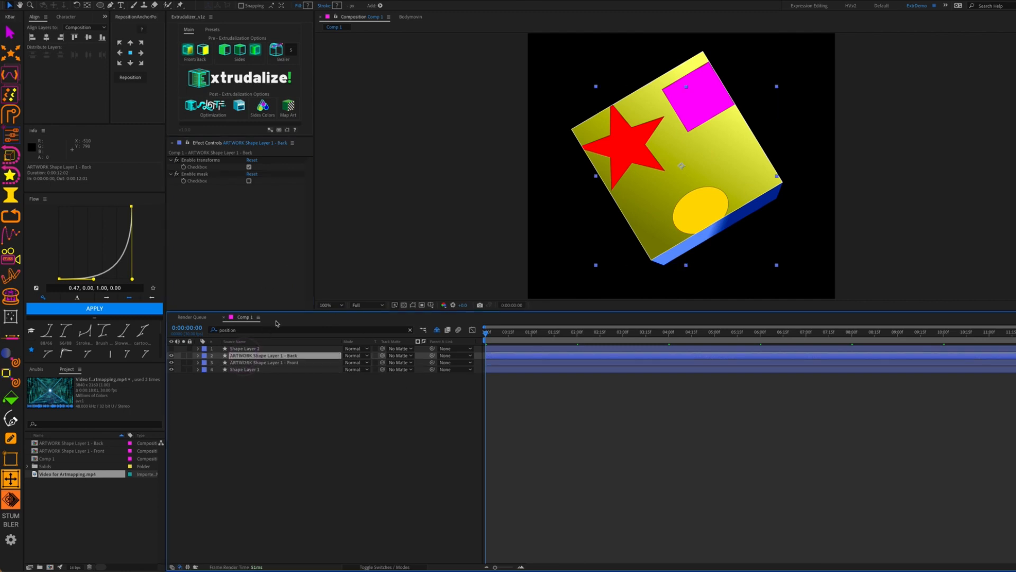
click(248, 181)
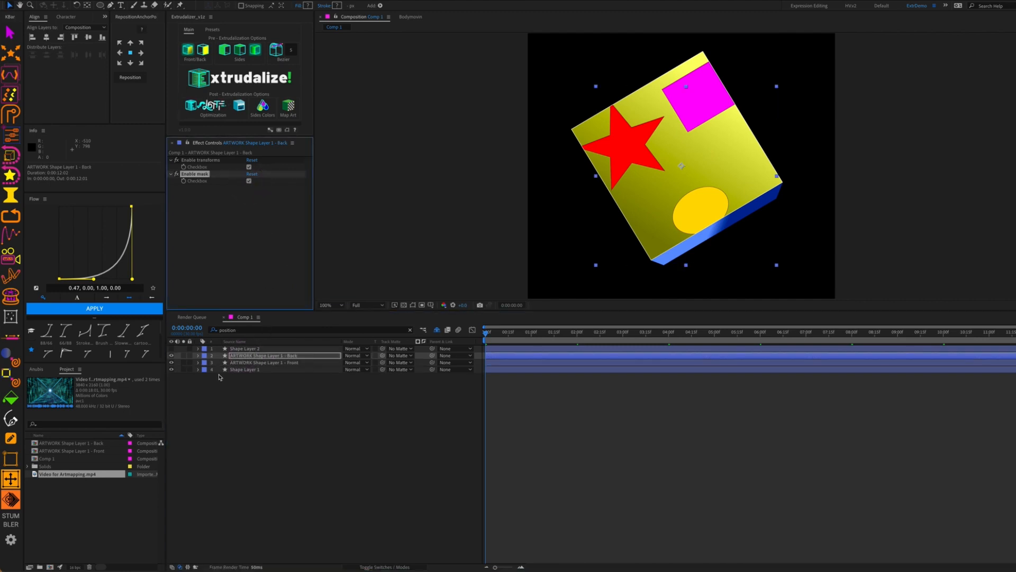
Delete ORIGIN PATH and Stroke 1 from the Front layer's artwork wrapper
click(198, 362)
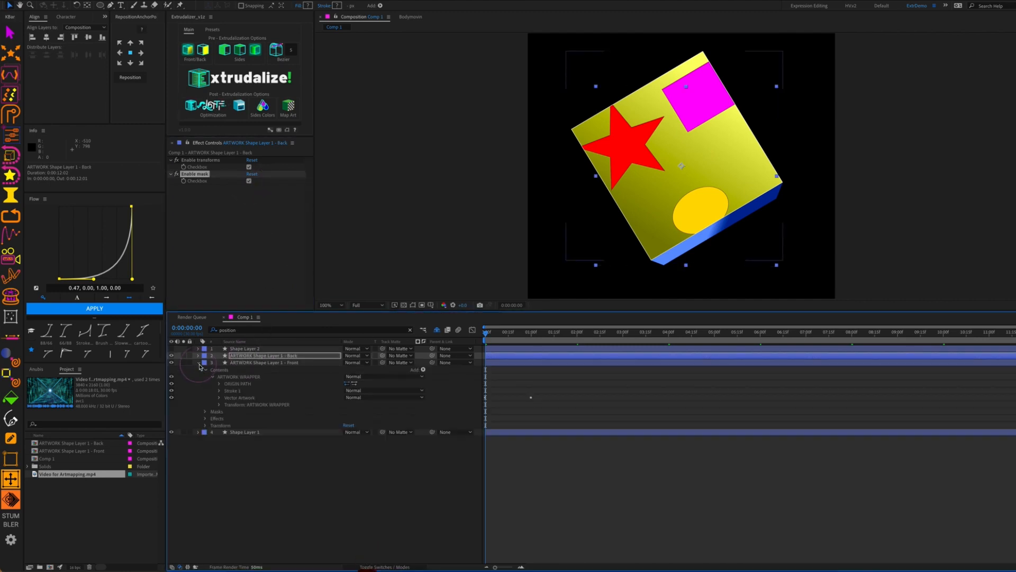
click(238, 384)
click(254, 390)
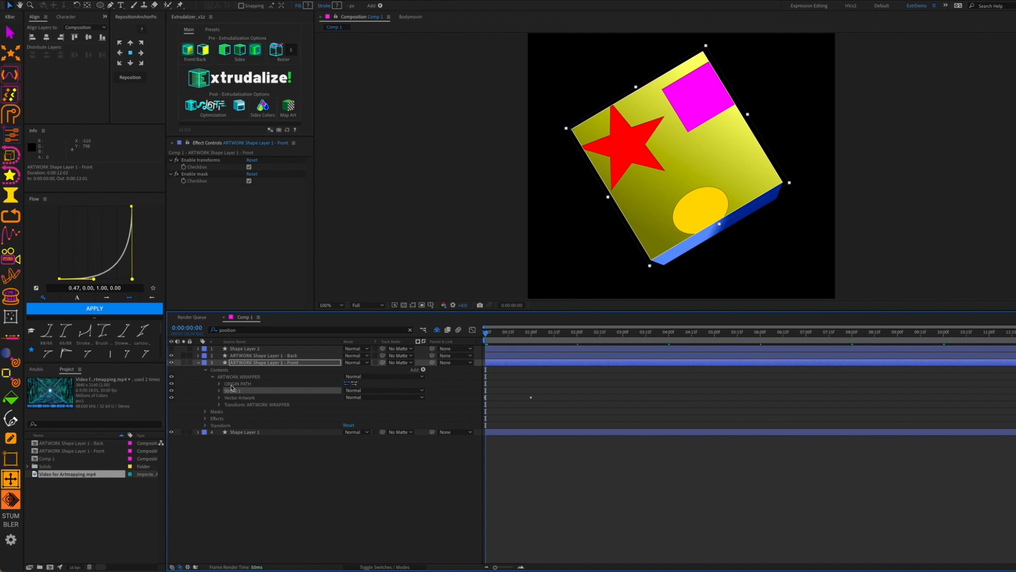
drag(171, 391, 172, 384)
shift+click(238, 383)
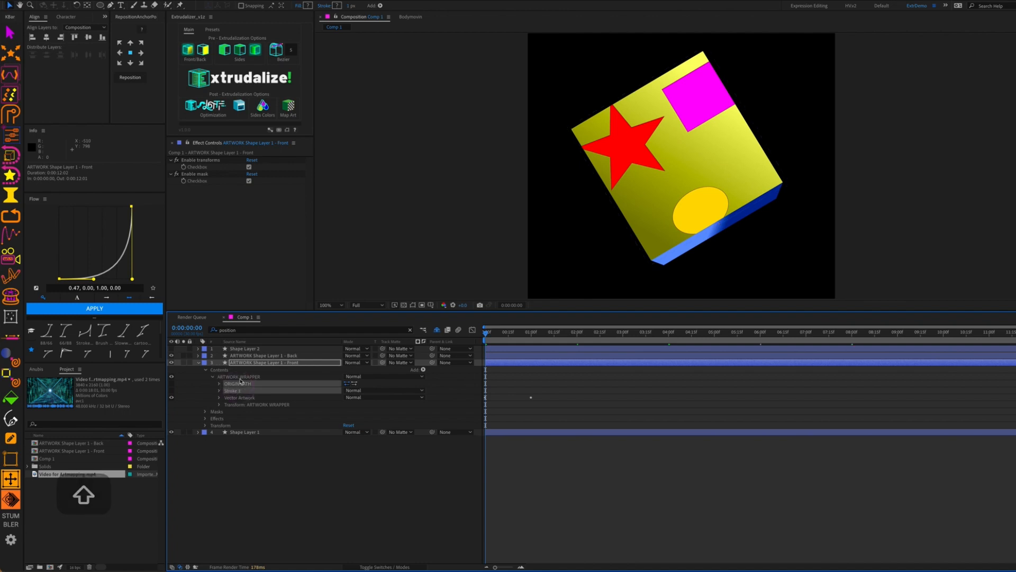
key(BackSpace)
Delete ORIGIN PATH and Stroke 1 from the Back layer's artwork wrapper
click(198, 356)
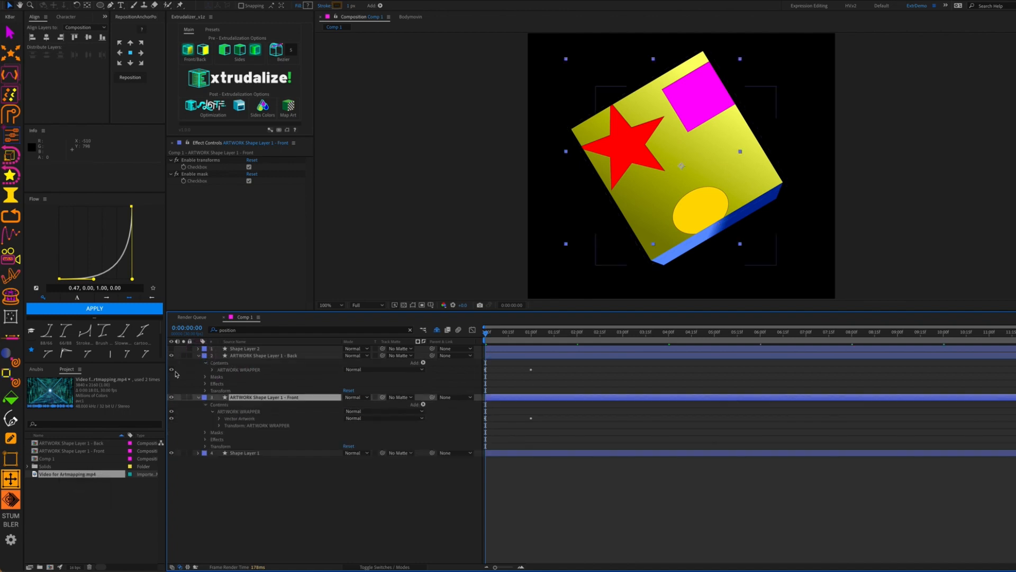
click(212, 369)
click(237, 376)
shift+click(240, 384)
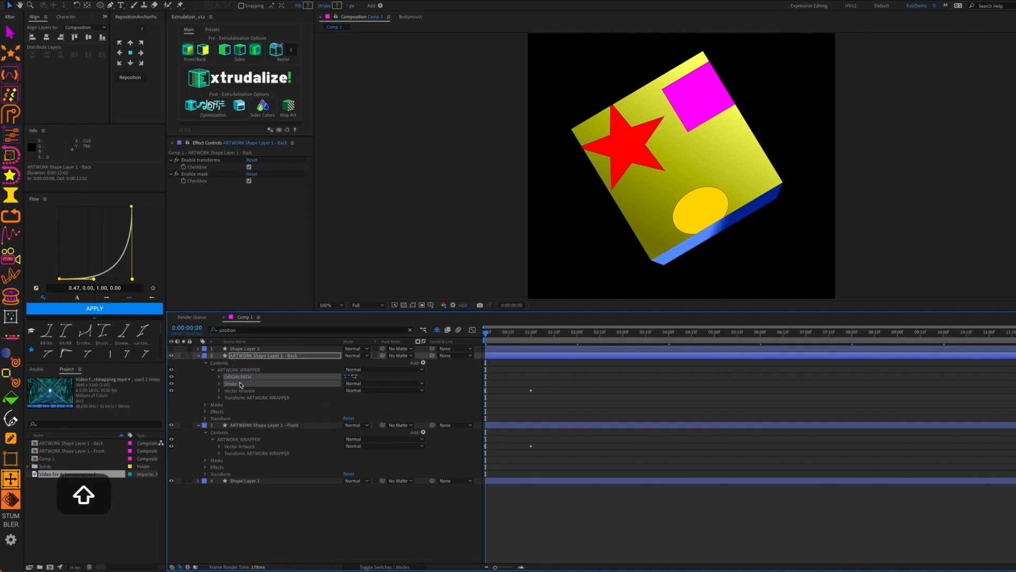
key(BackSpace)
click(335, 508)
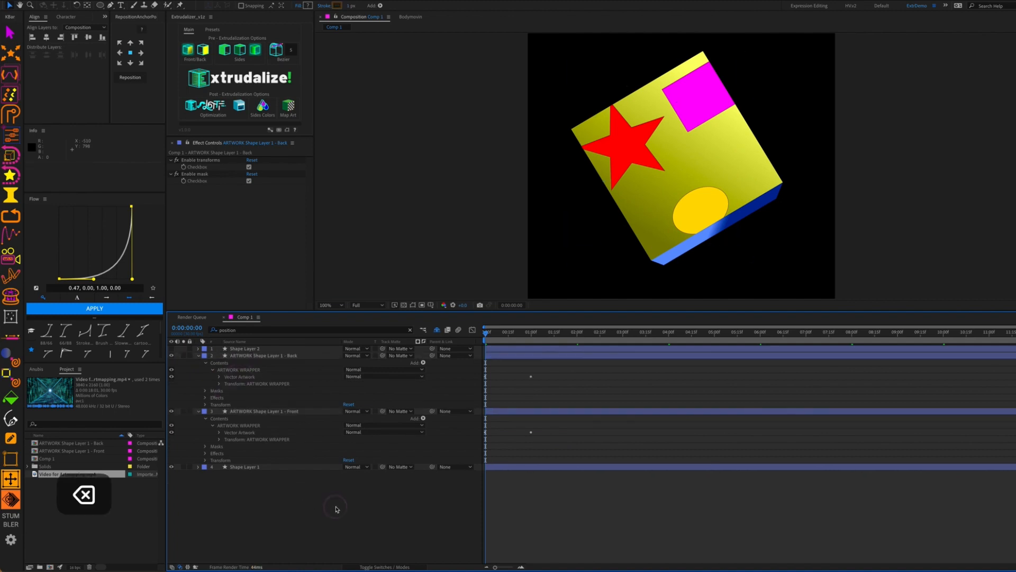
Scrub Shape Layer 1's Extrudalizer X Rotation to 0x+199° to reveal the magenta face with the shapes
drag(486, 335, 502, 360)
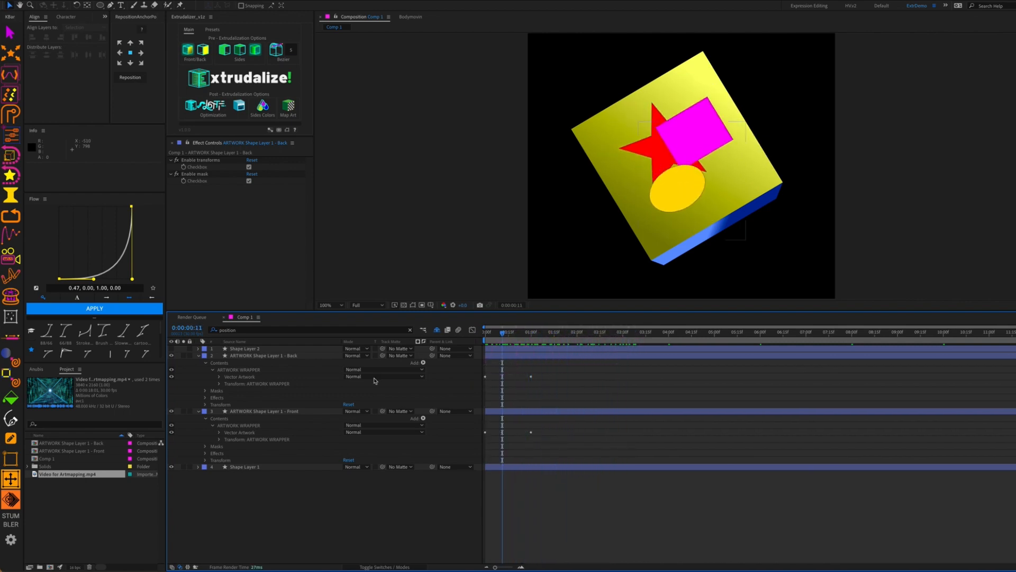
click(245, 467)
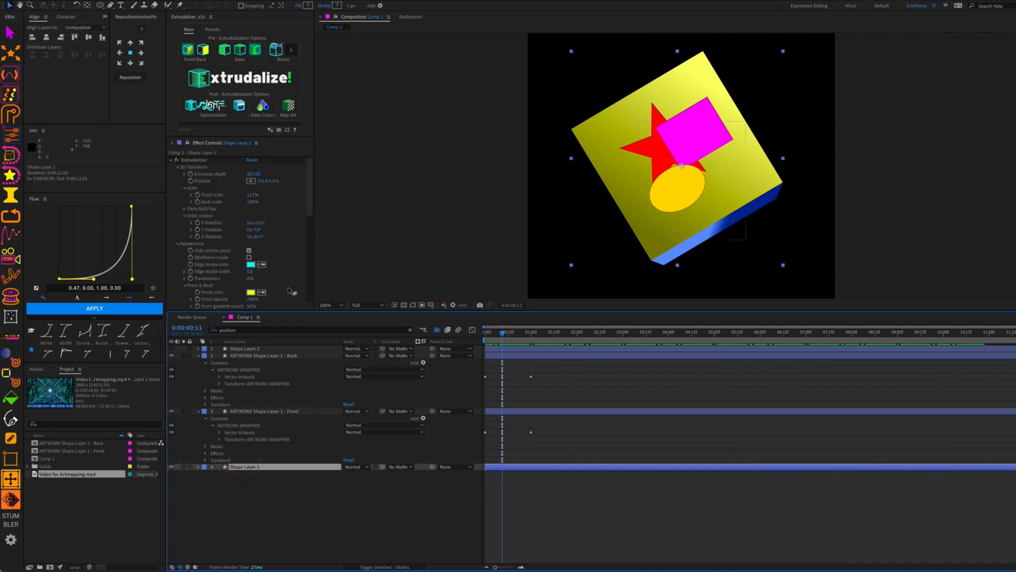
drag(257, 223, 360, 251)
drag(503, 333, 430, 379)
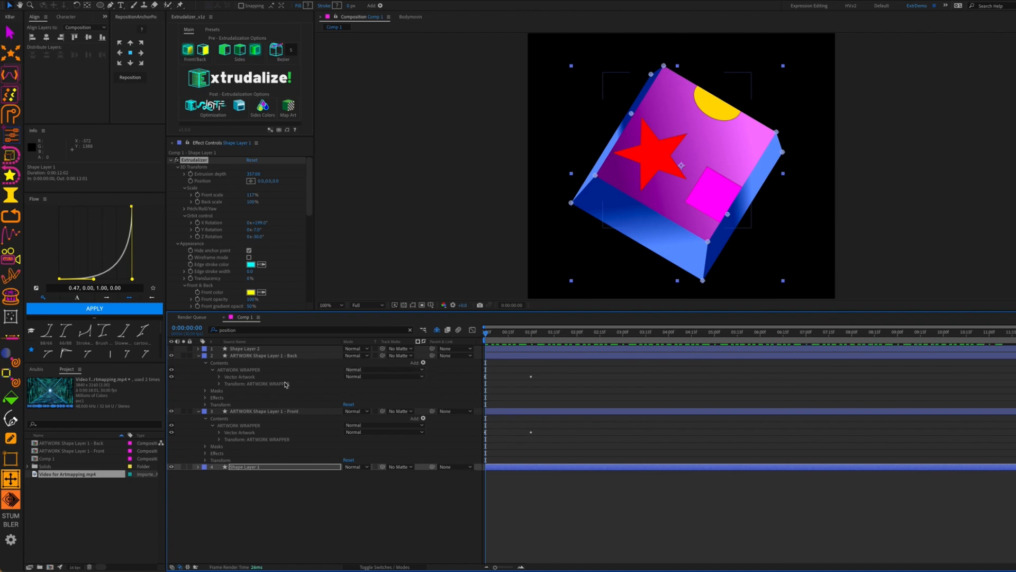
click(198, 355)
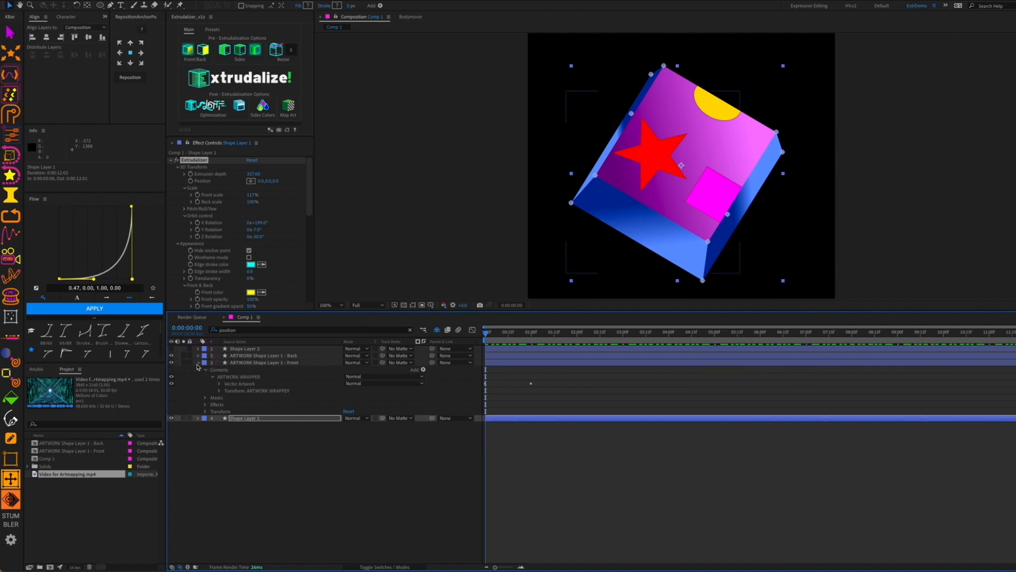